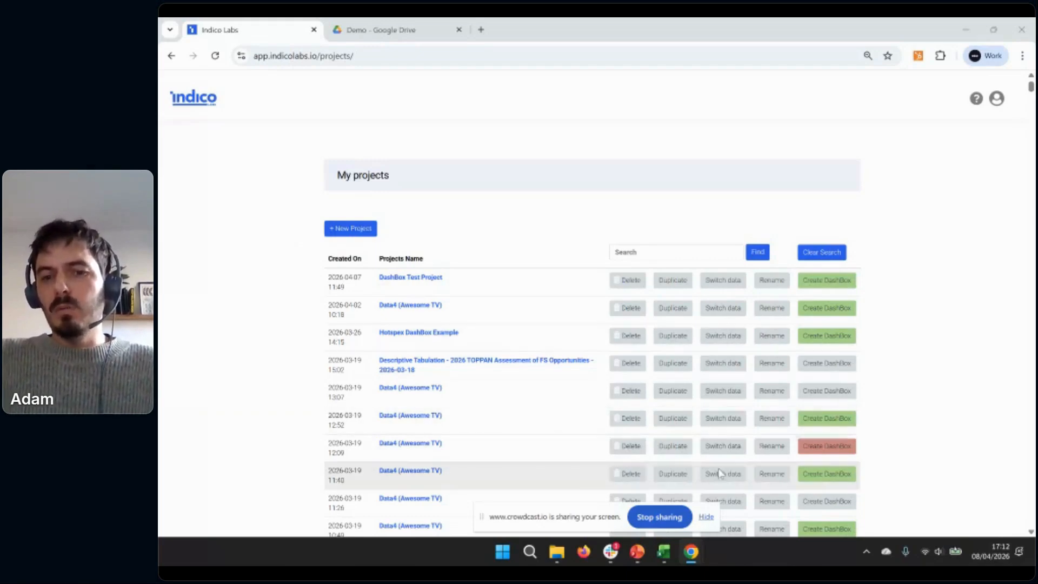
# Switch to the Awesome TV example workbook in Excel
pyautogui.click(706, 516)
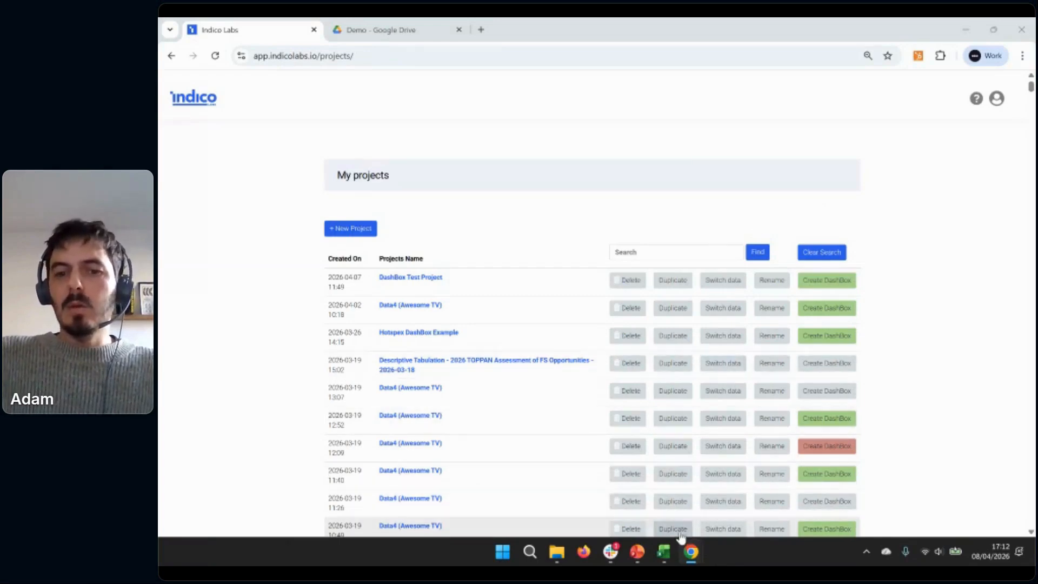
pyautogui.moveTo(674, 551)
pyautogui.click(664, 508)
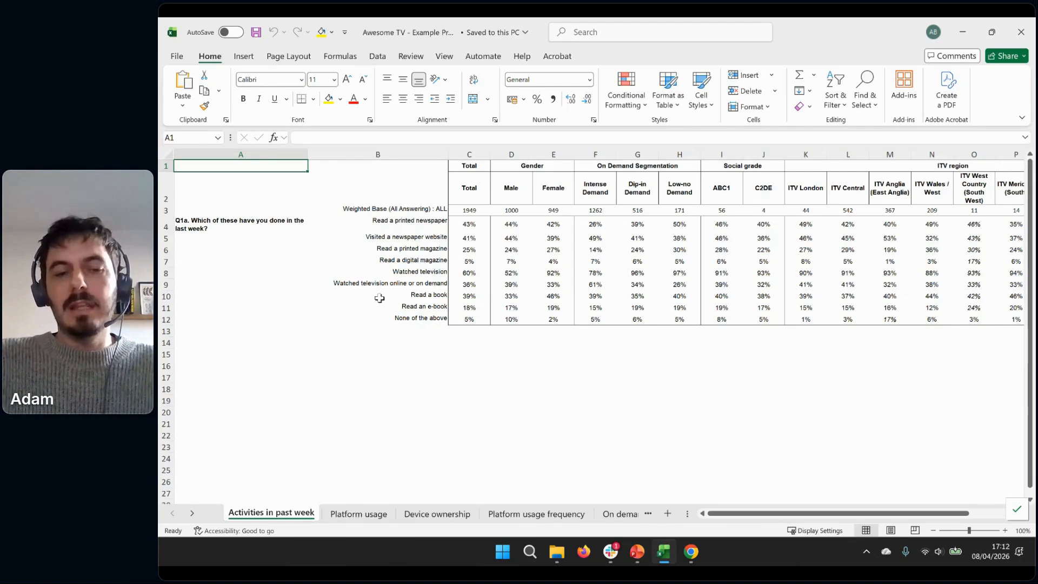
# Look through the question sheets from Platform usage to Netflix usage, and return to the Activities in past week sheet
pyautogui.click(359, 514)
pyautogui.click(437, 513)
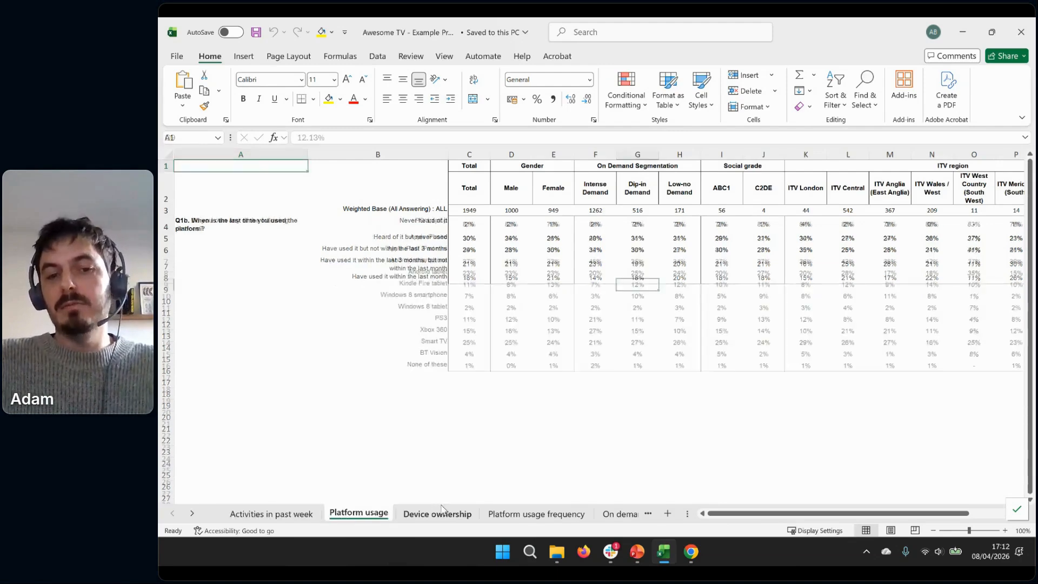
pyautogui.click(527, 513)
pyautogui.click(614, 513)
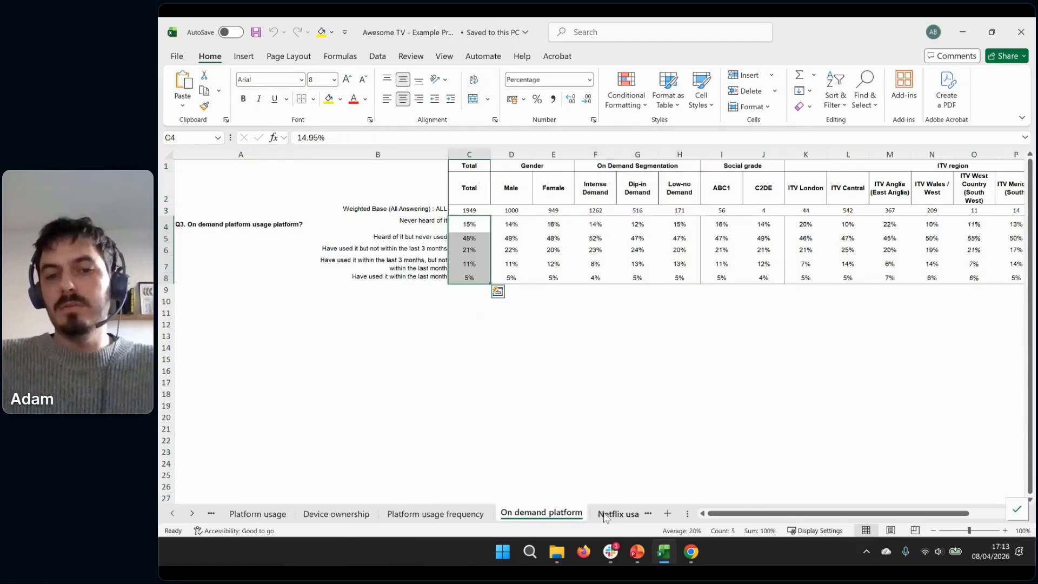
pyautogui.click(605, 514)
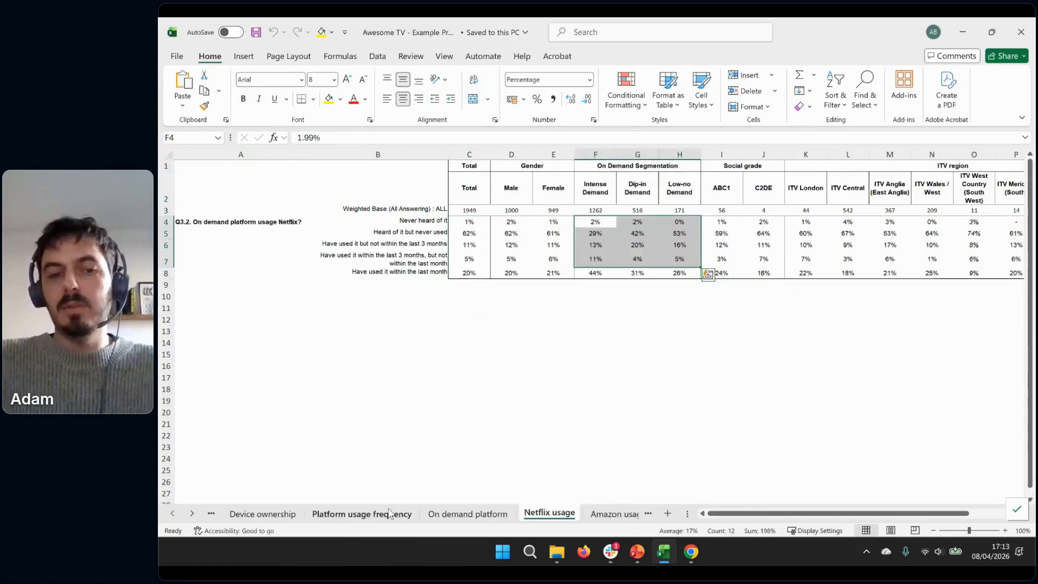
pyautogui.click(172, 513)
pyautogui.click(172, 513)
pyautogui.click(269, 514)
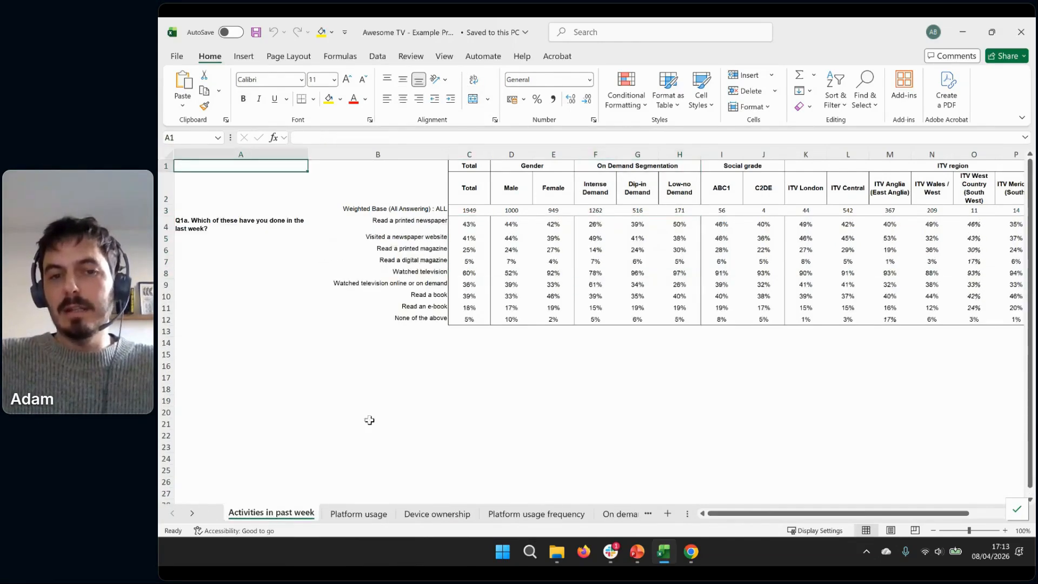
# Examine the banner headings on the Activities in past week sheet, from Total across to ITV region
pyautogui.click(472, 195)
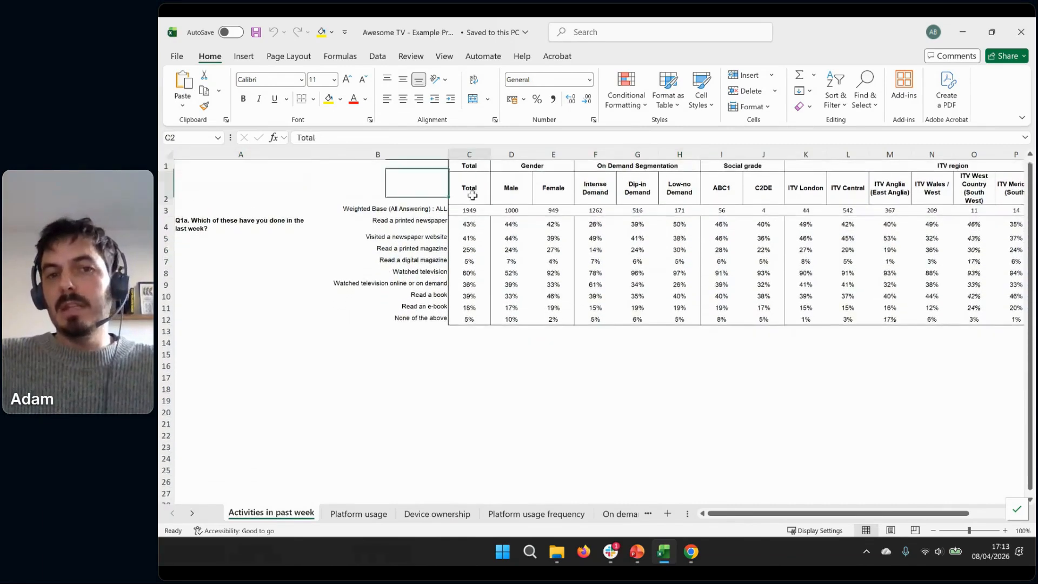
pyautogui.press('Right')
pyautogui.press('Right')
pyautogui.press('Left')
pyautogui.press('Left')
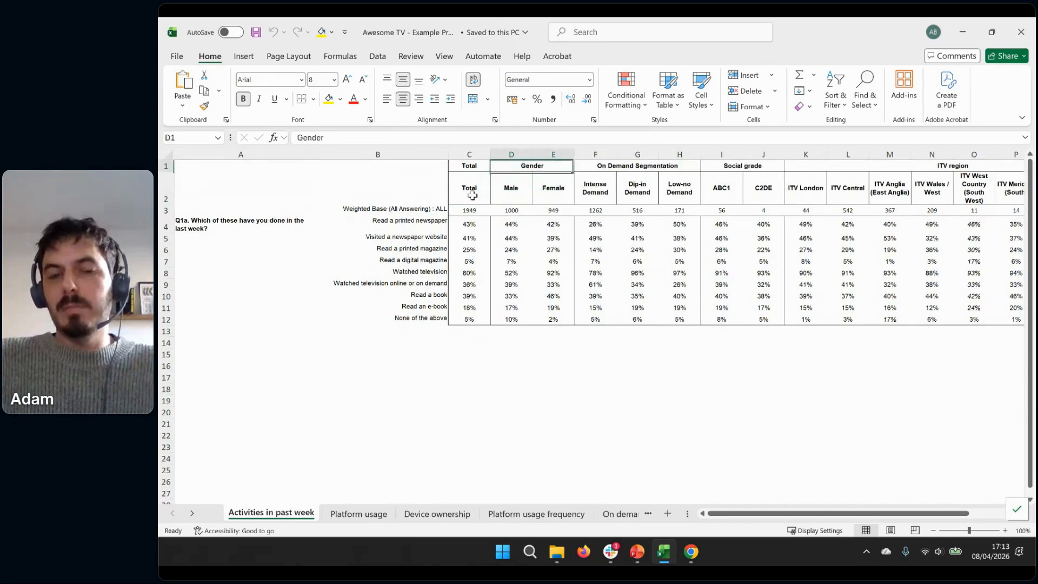
pyautogui.press('Up')
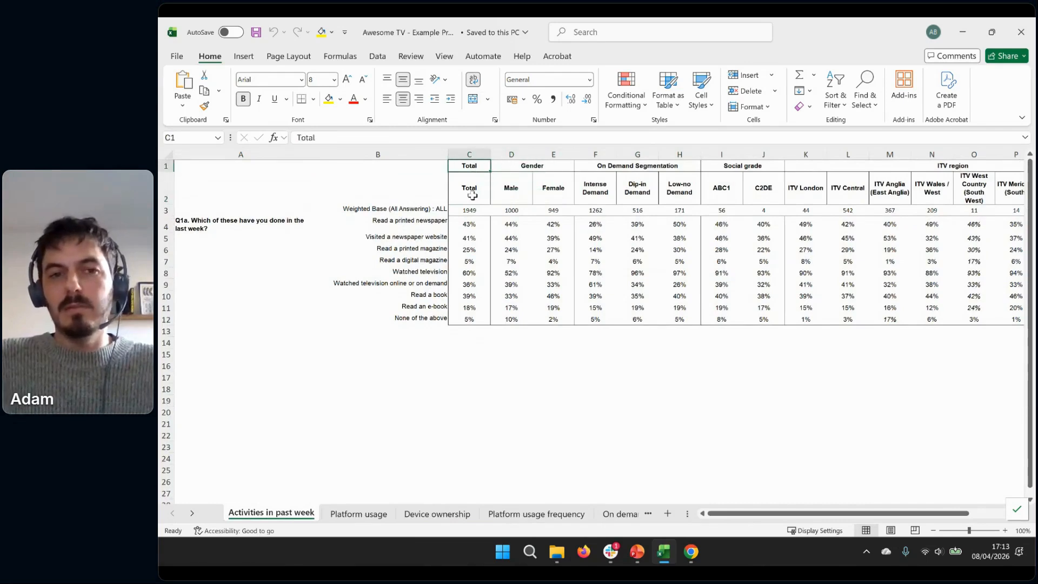
pyautogui.press('Right')
pyautogui.press('Right')
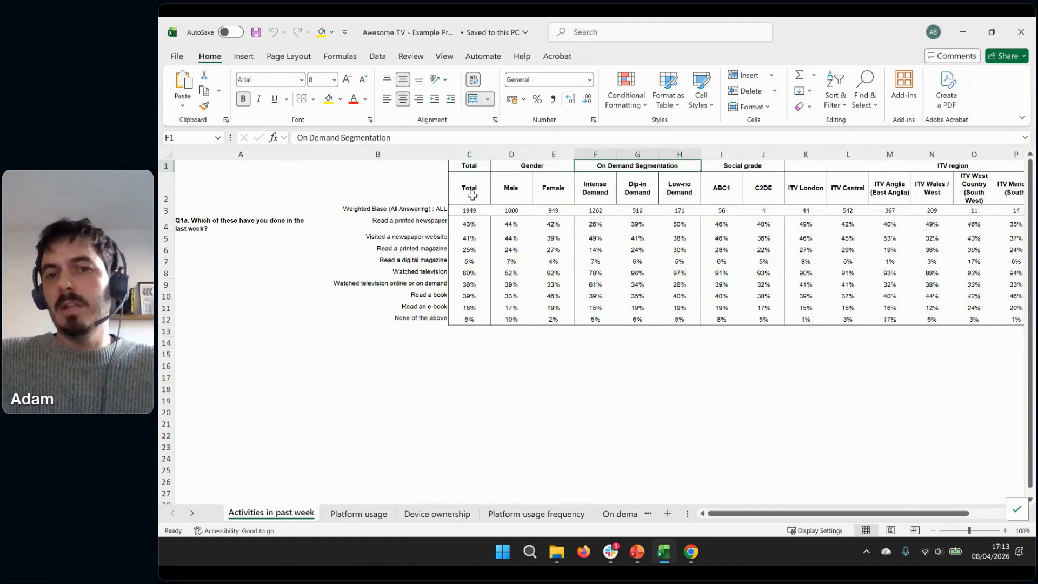
pyautogui.press('Right')
pyautogui.press('Right')
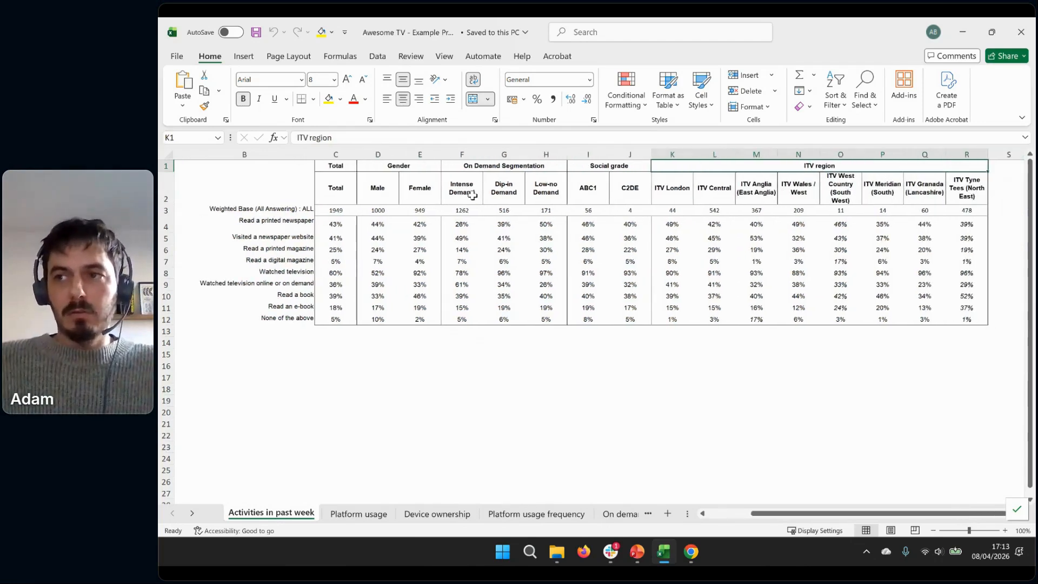
pyautogui.hscroll(-3, 387, 310)
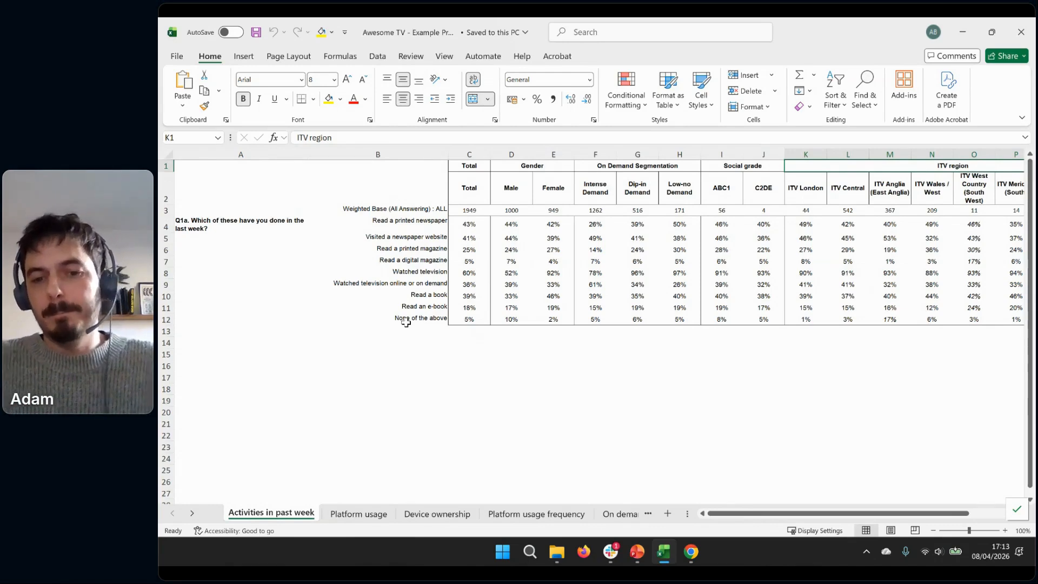
# Switch to Indico Labs in Chrome and start a new project
pyautogui.moveTo(692, 550)
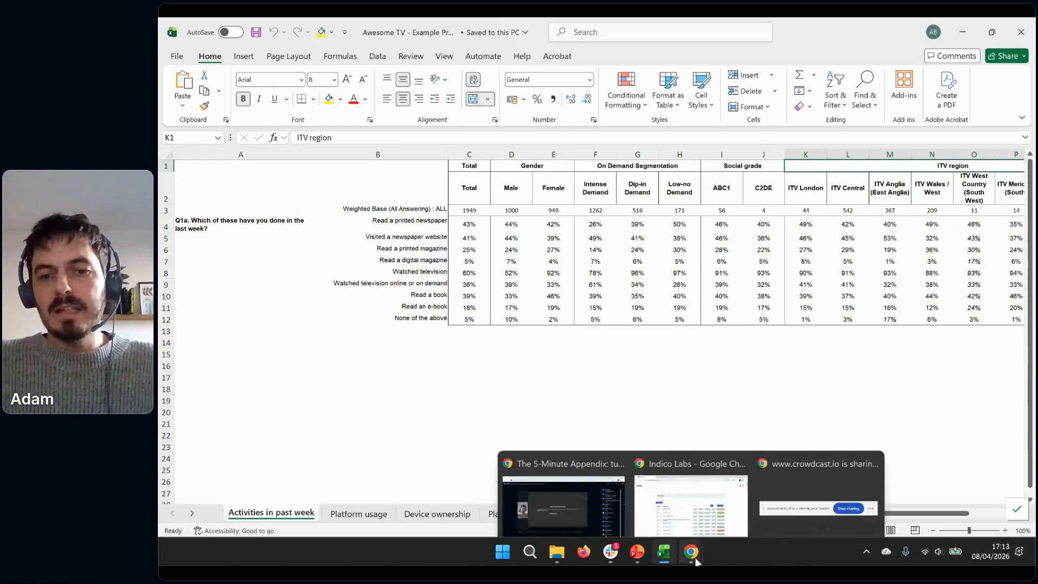
pyautogui.click(695, 511)
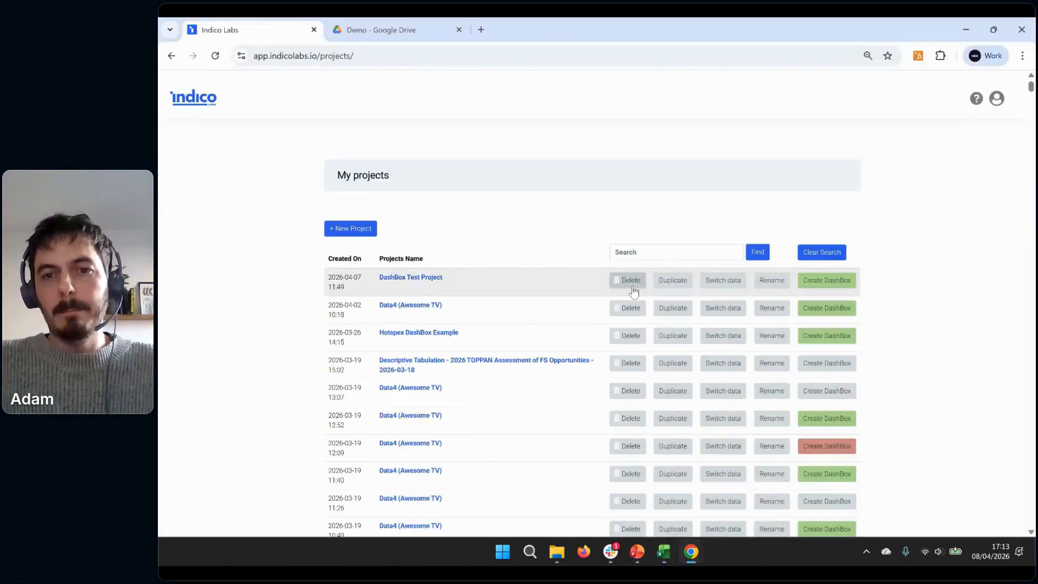
pyautogui.click(364, 237)
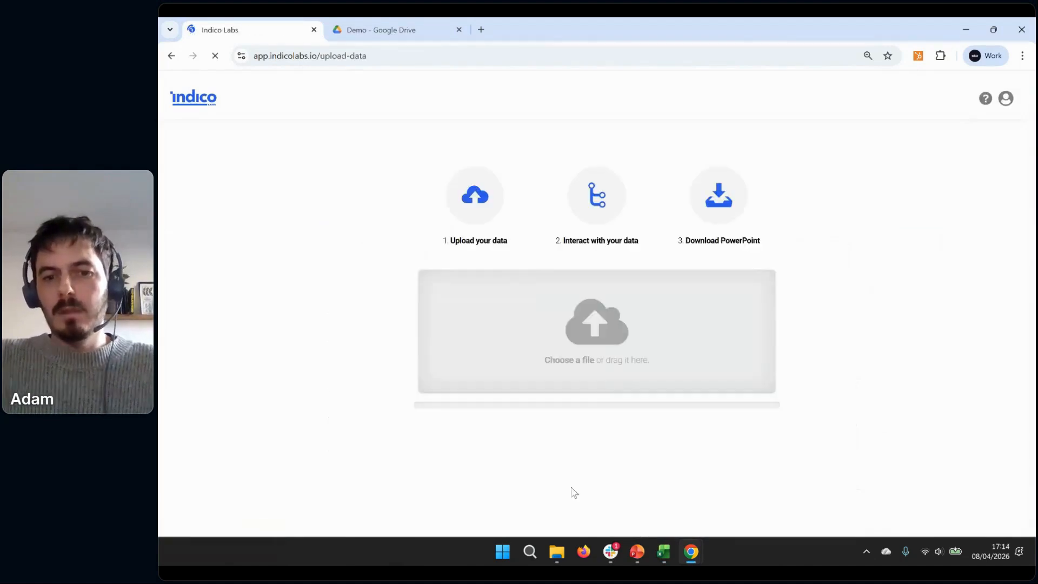
# Upload the Awesome TV example workbook with the Default file reader and import all of its tables
pyautogui.click(557, 552)
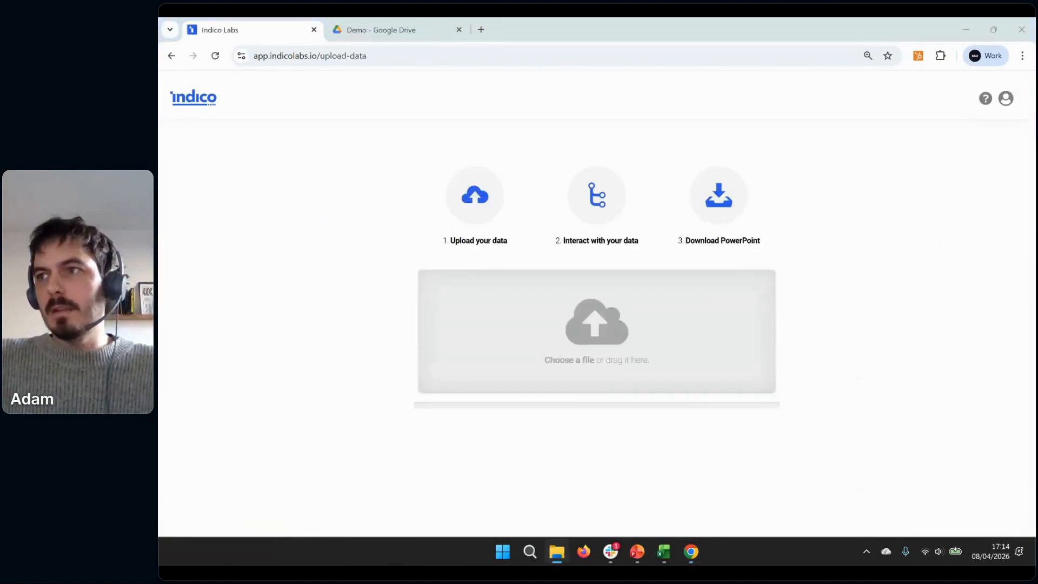
pyautogui.moveTo(1036, 411); pyautogui.dragTo(563, 320)
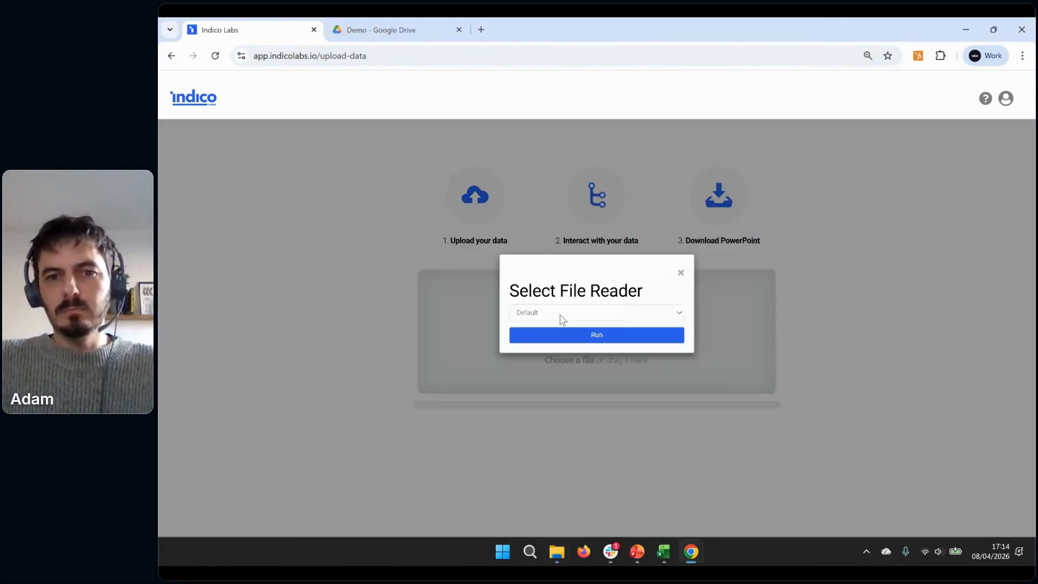
pyautogui.click(556, 339)
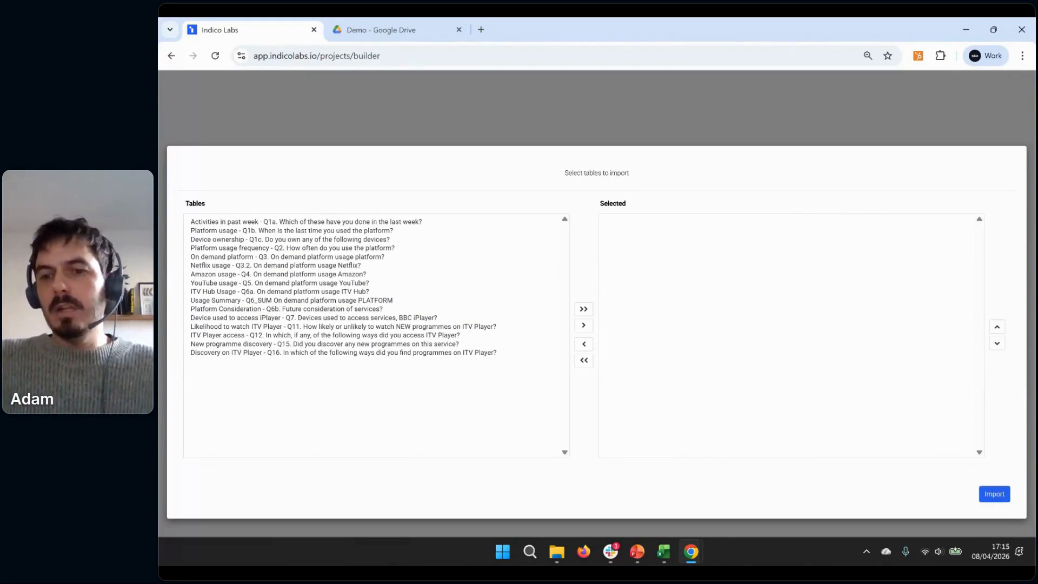
pyautogui.click(994, 495)
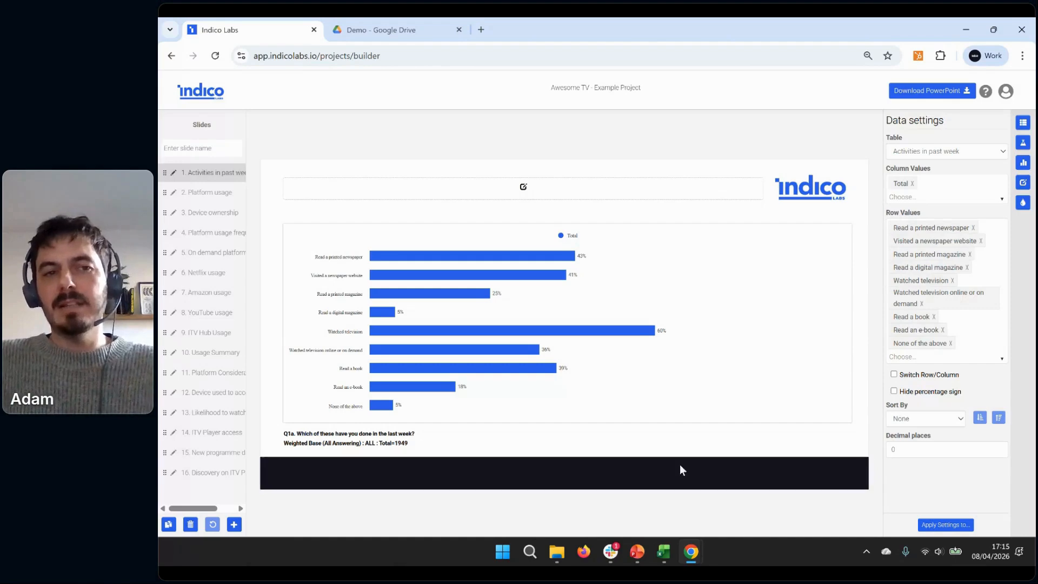
# Temporarily widen the slide list to read the full slide names, and open the ITV Hub Usage slide
pyautogui.moveTo(246, 202); pyautogui.dragTo(223, 227)
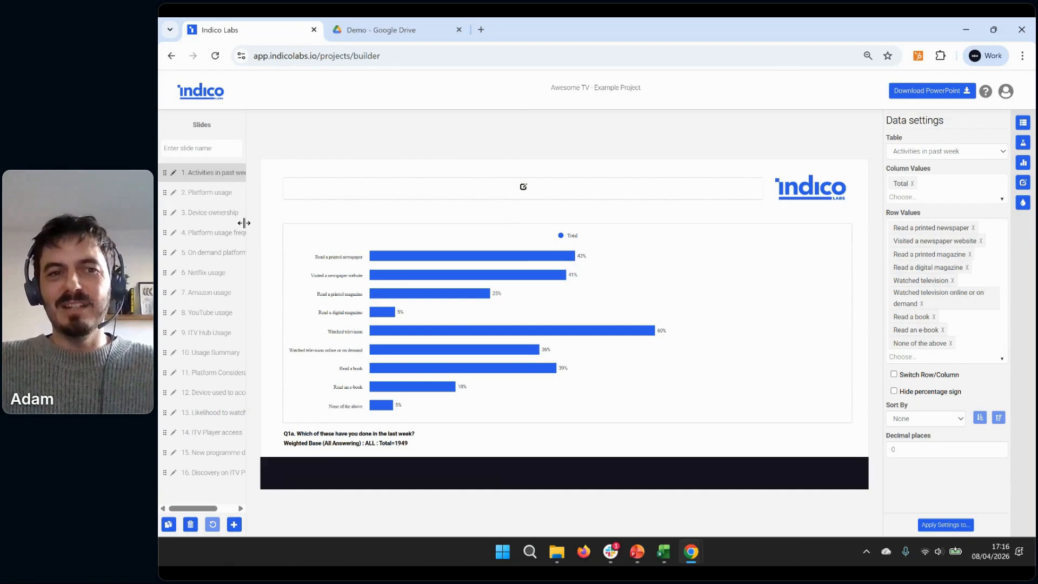
pyautogui.moveTo(244, 223); pyautogui.dragTo(494, 232)
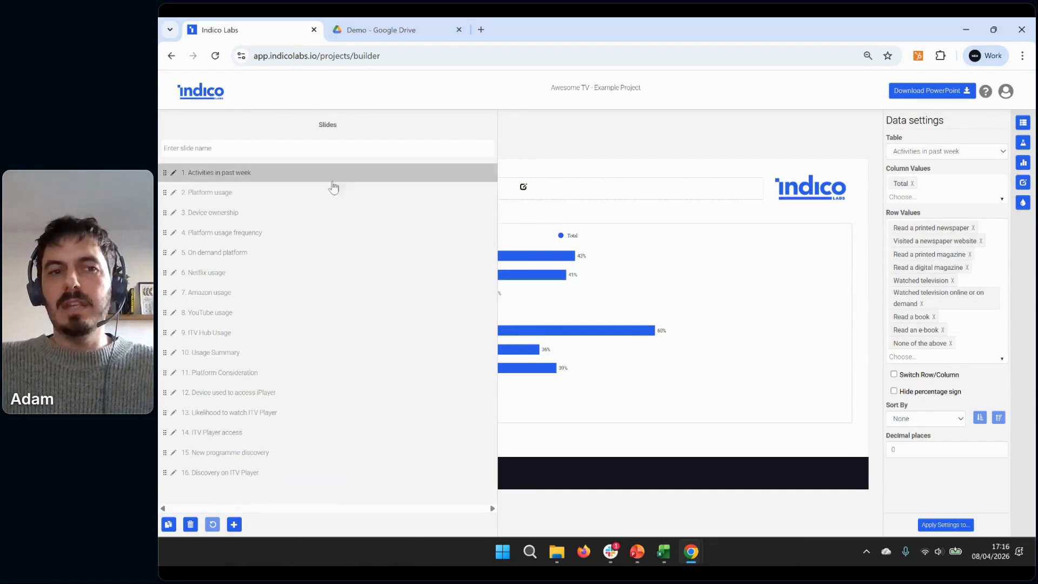
pyautogui.click(296, 331)
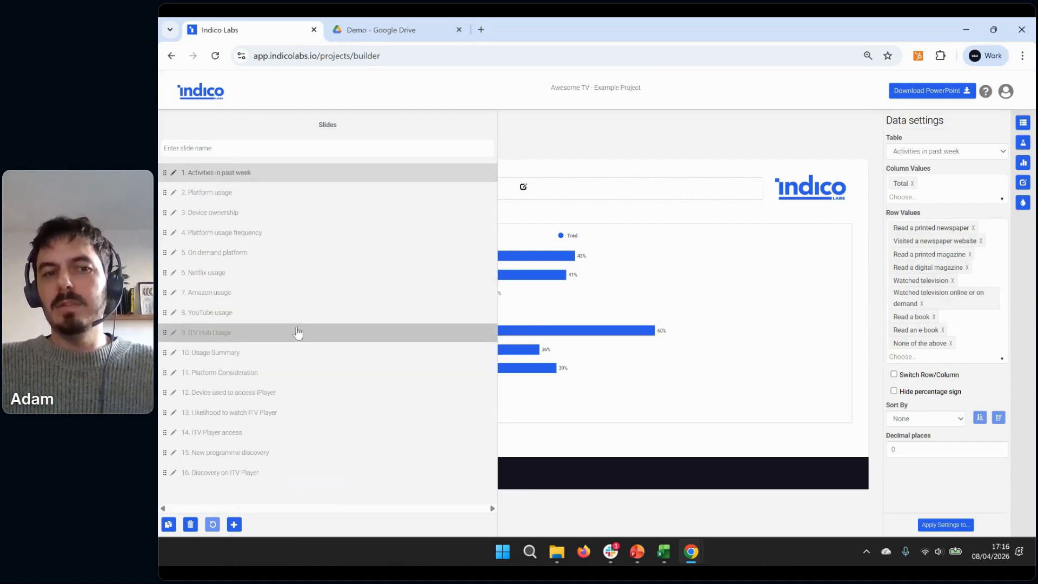
pyautogui.moveTo(497, 223); pyautogui.dragTo(247, 229)
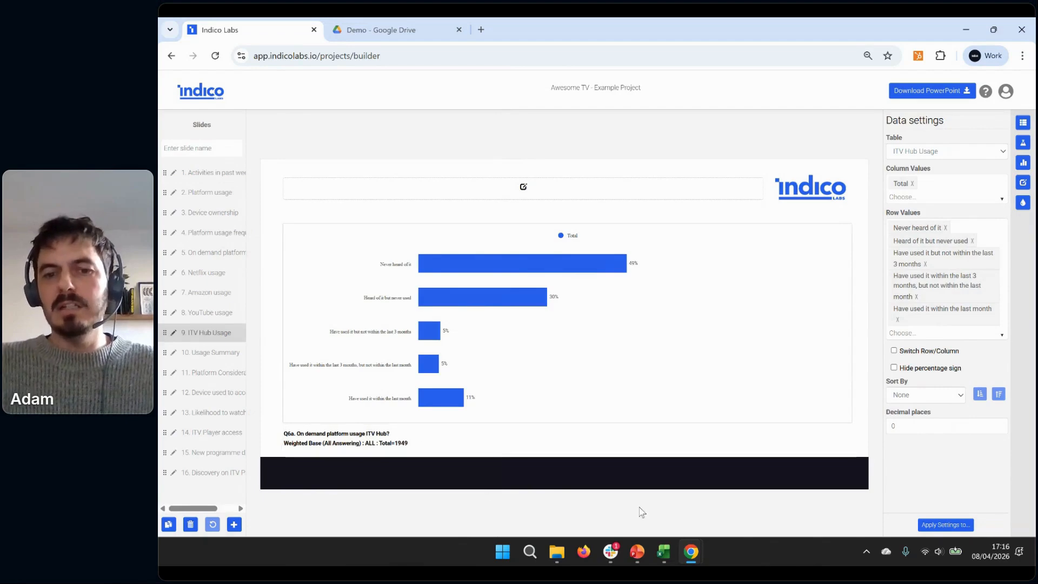
# Search the slide list for "ITV Player", open the ITV Player access slide, and clear the search
pyautogui.click(203, 148)
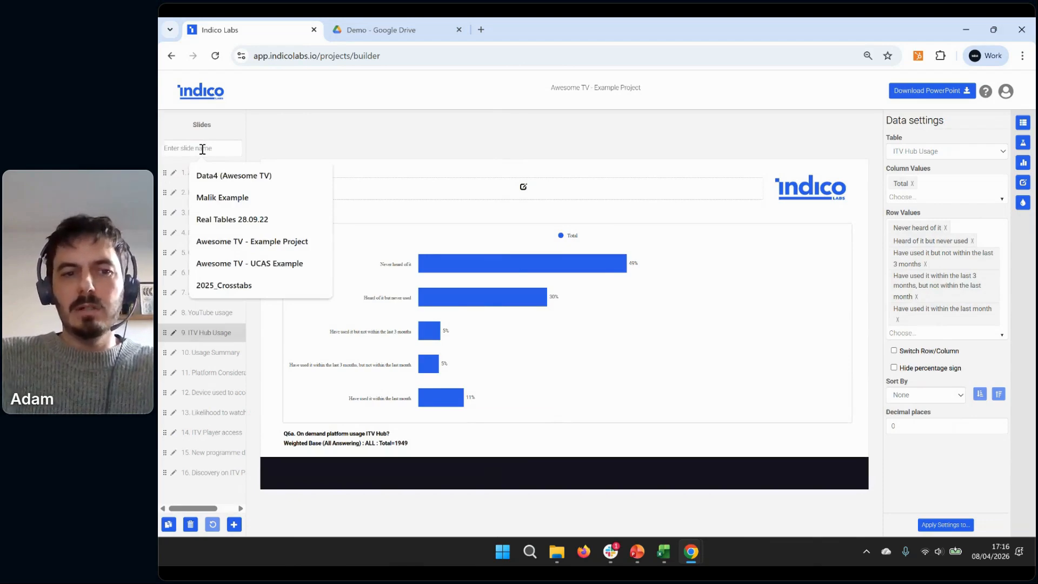
pyautogui.write('ITV')
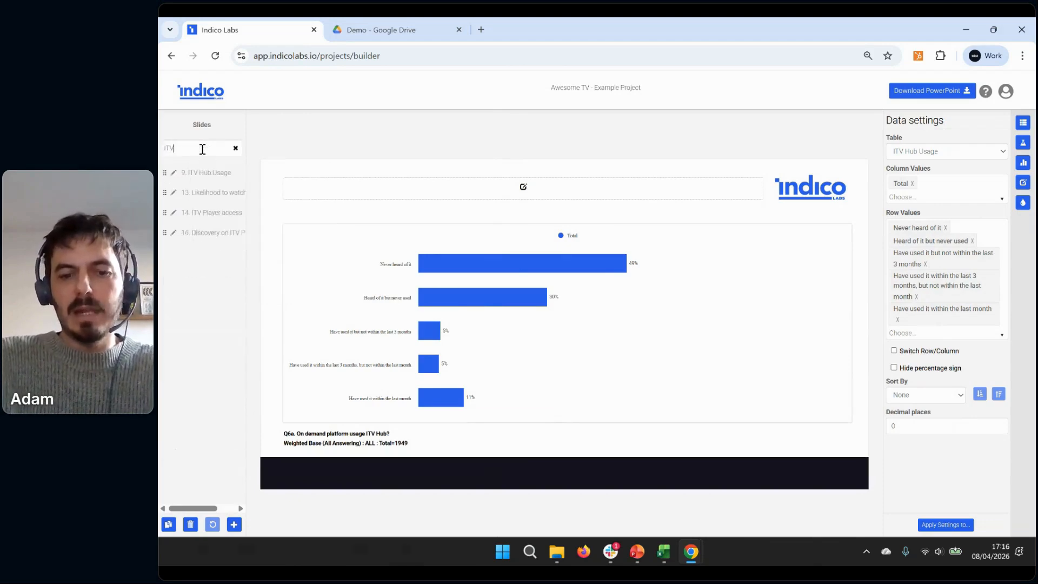
pyautogui.write(' playe')
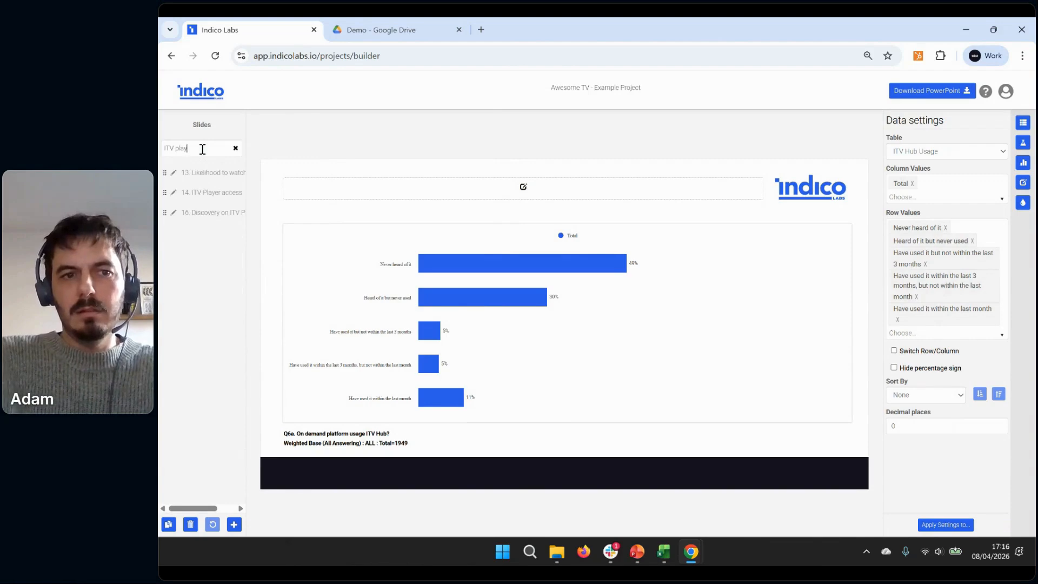
pyautogui.press('BackSpace')
pyautogui.press('BackSpace')
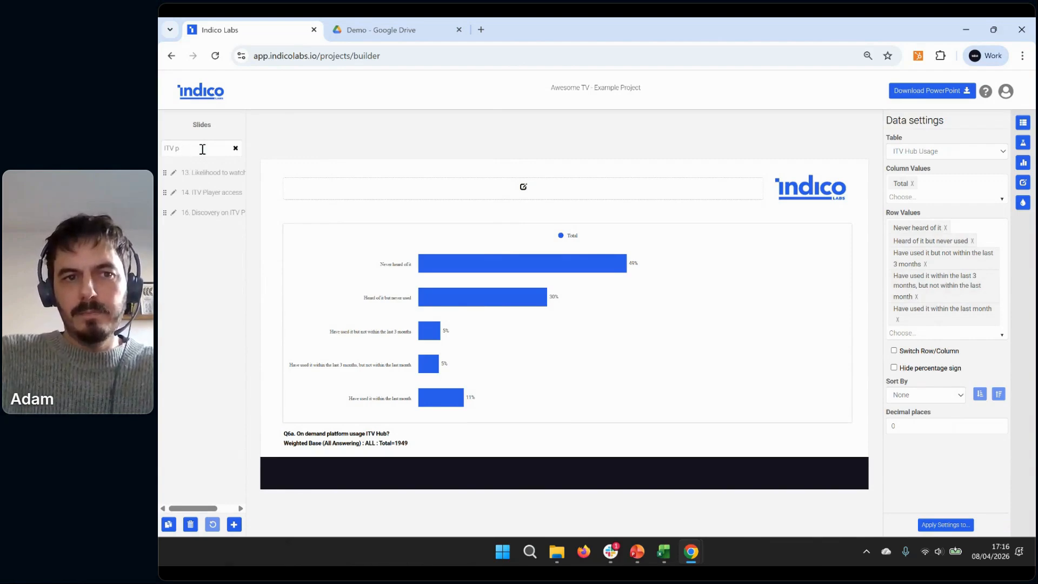
pyautogui.press('BackSpace')
pyautogui.write('Pka')
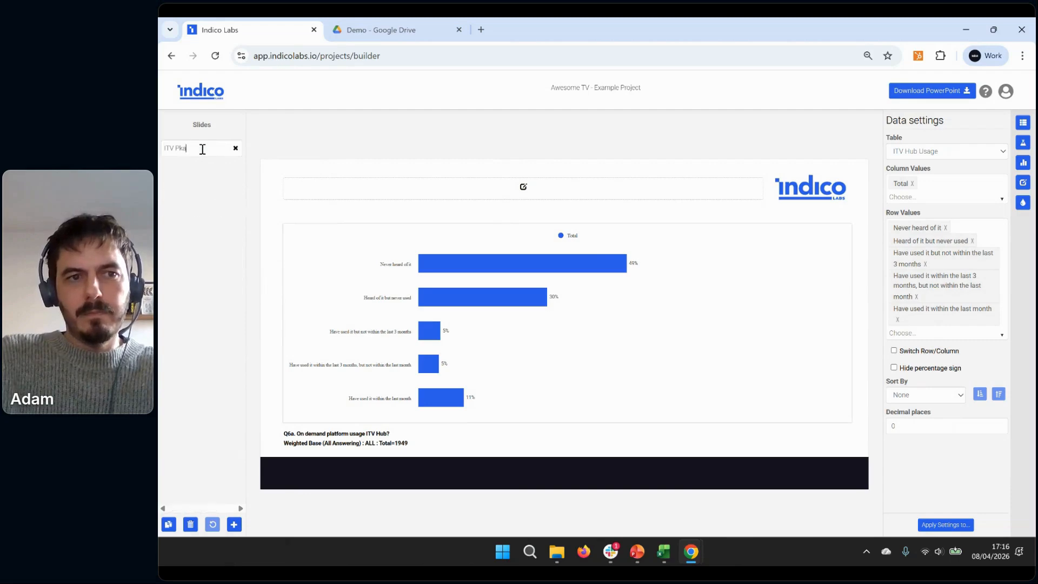
pyautogui.press('BackSpace')
pyautogui.press('BackSpace')
pyautogui.write('la')
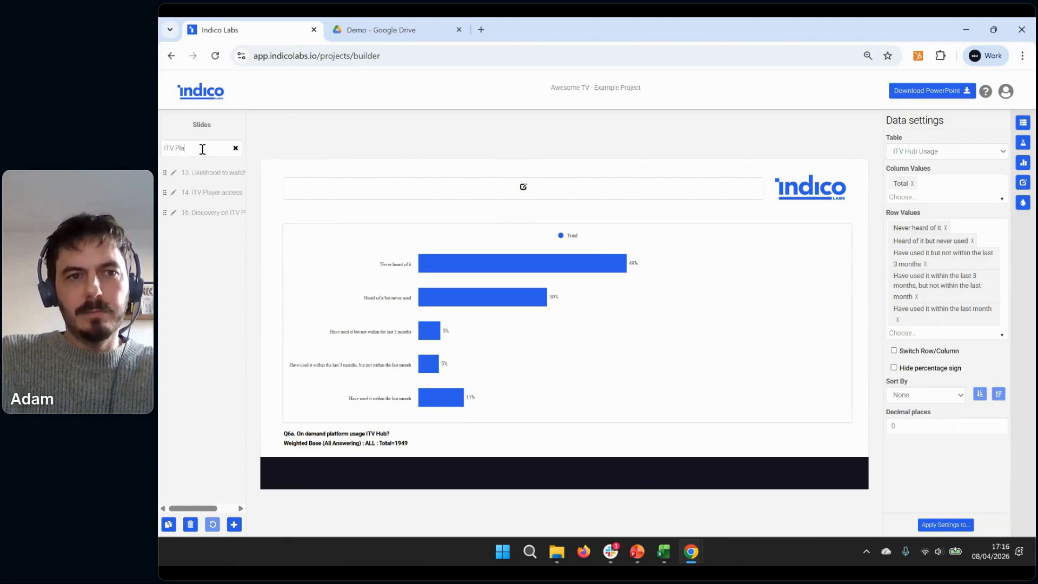
pyautogui.write('yer')
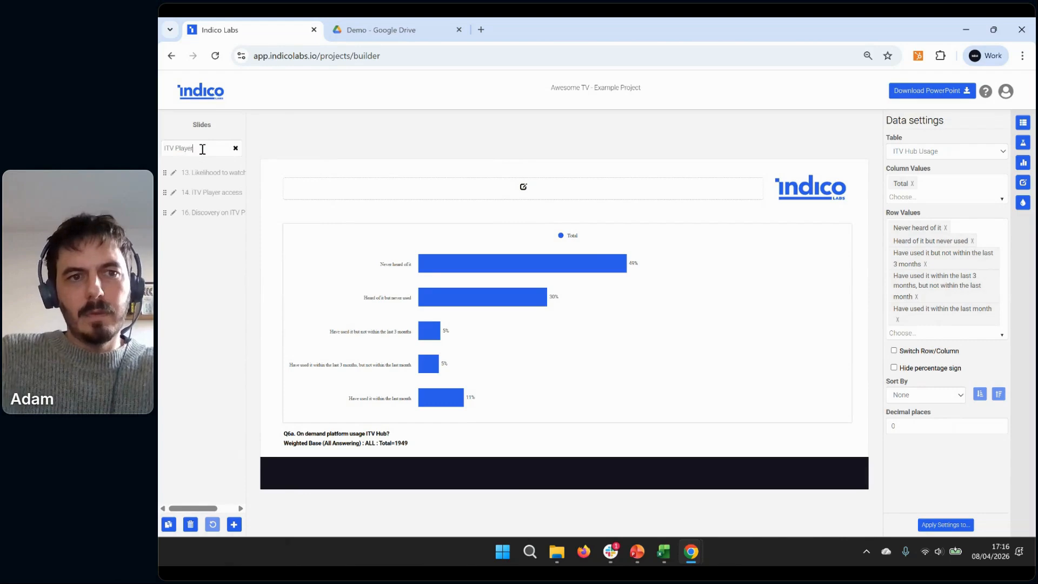
pyautogui.click(205, 194)
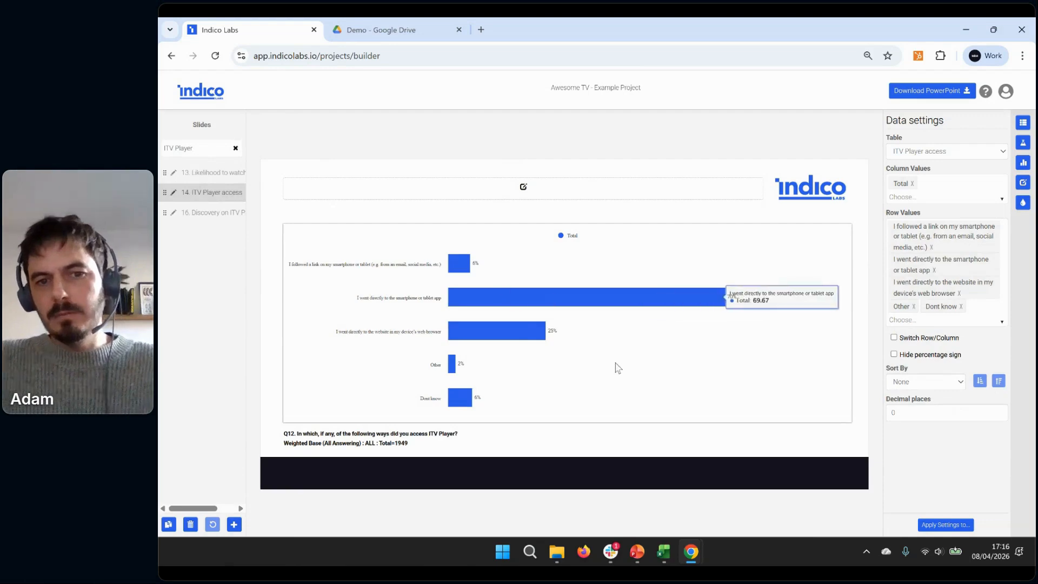
pyautogui.click(236, 149)
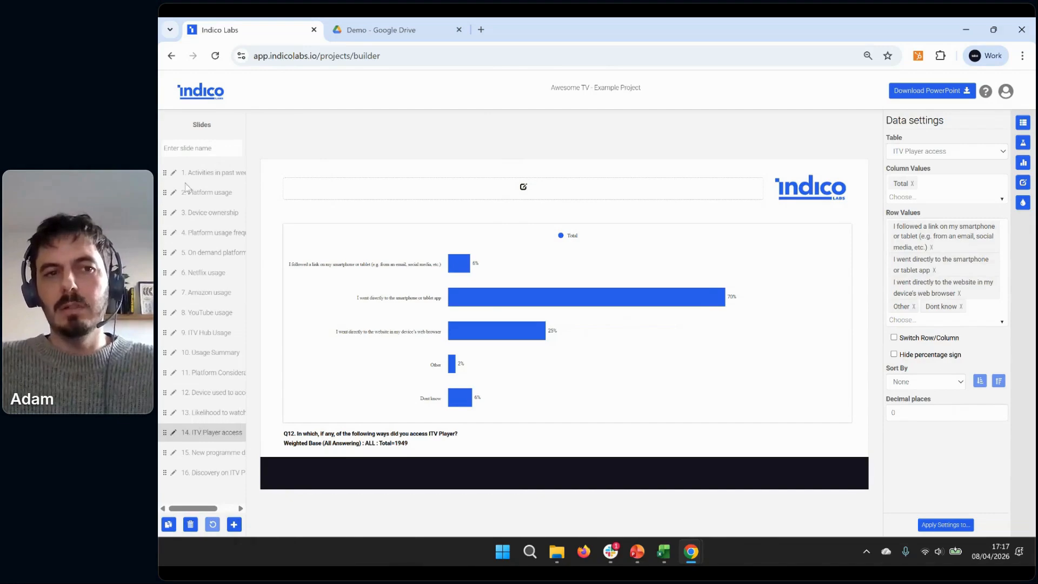
# Open the Activities in past week slide and enlarge the page view to above 100%
pyautogui.moveTo(167, 195); pyautogui.dragTo(189, 181)
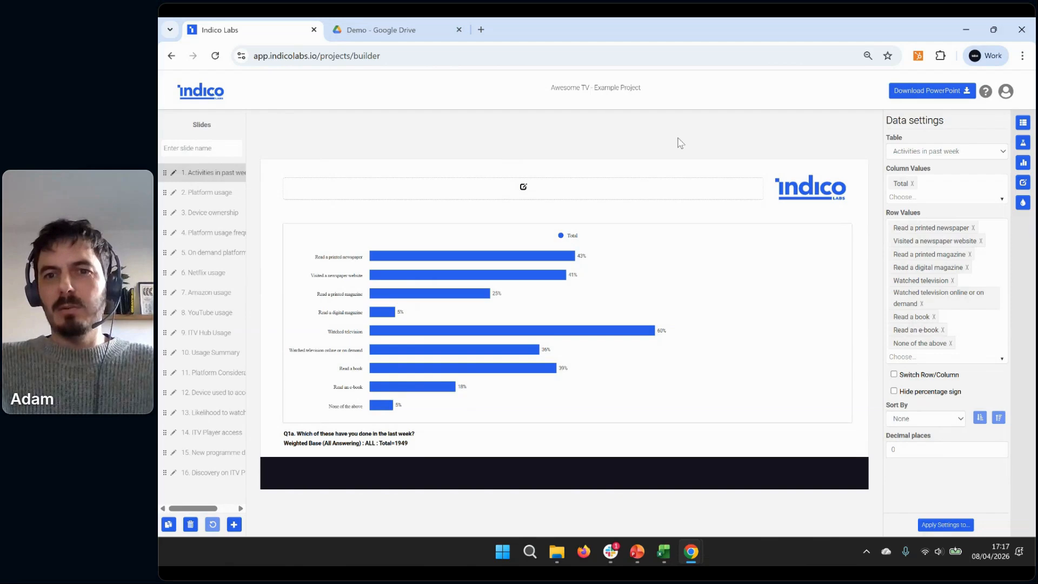
pyautogui.hotkey('ctrl', '+')
pyautogui.hotkey('ctrl', '+')
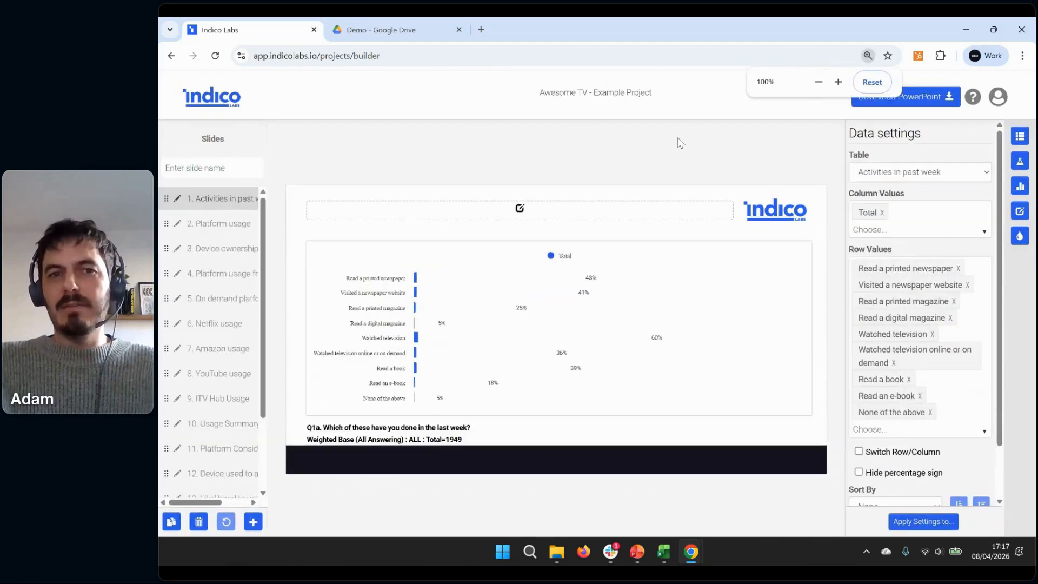
pyautogui.hotkey('ctrl', '+')
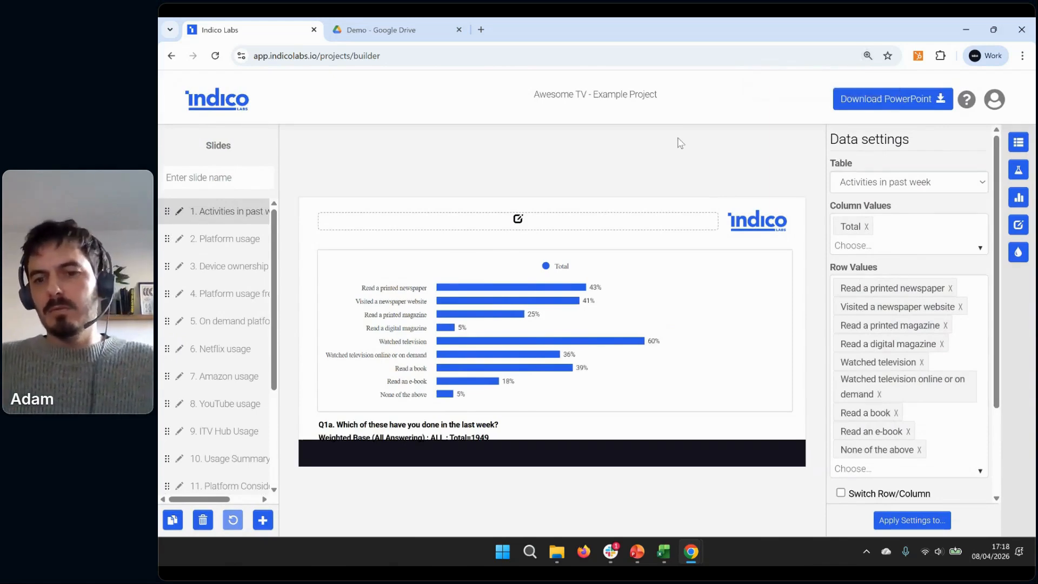
# Reduce the page zoom until the whole slide fits, and view the empty title placeholder's text settings and the bar chart's data settings
pyautogui.hotkey('ctrl', '-')
pyautogui.hotkey('ctrl', '-')
pyautogui.hotkey('ctrl', '-')
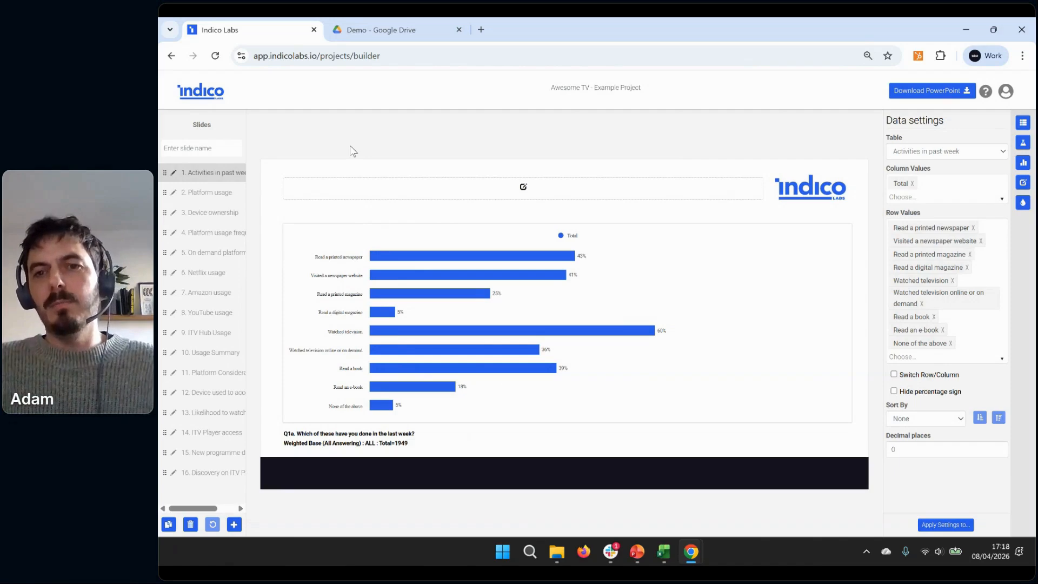
pyautogui.click(427, 193)
pyautogui.click(984, 193)
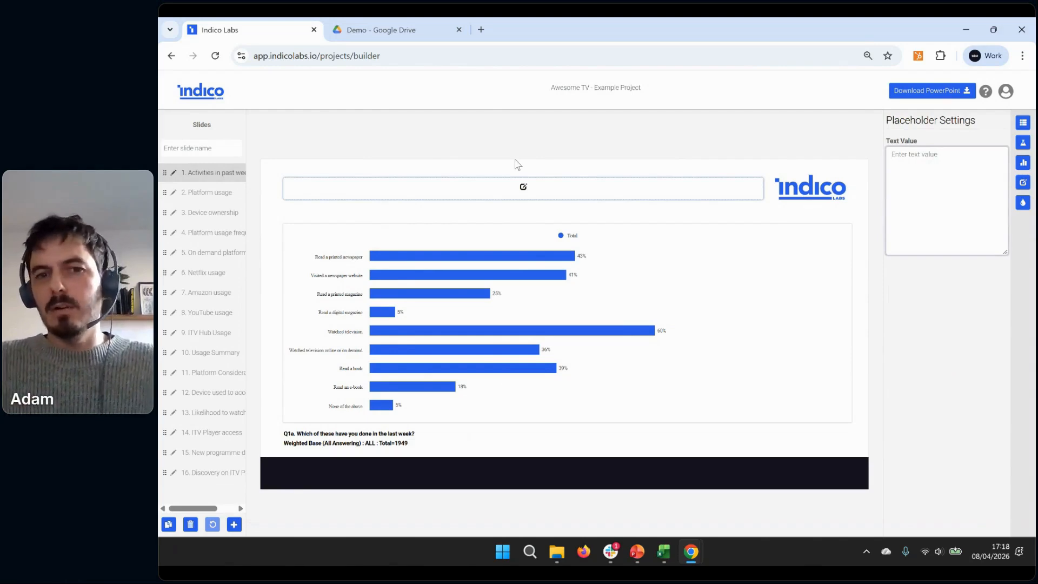
pyautogui.click(543, 291)
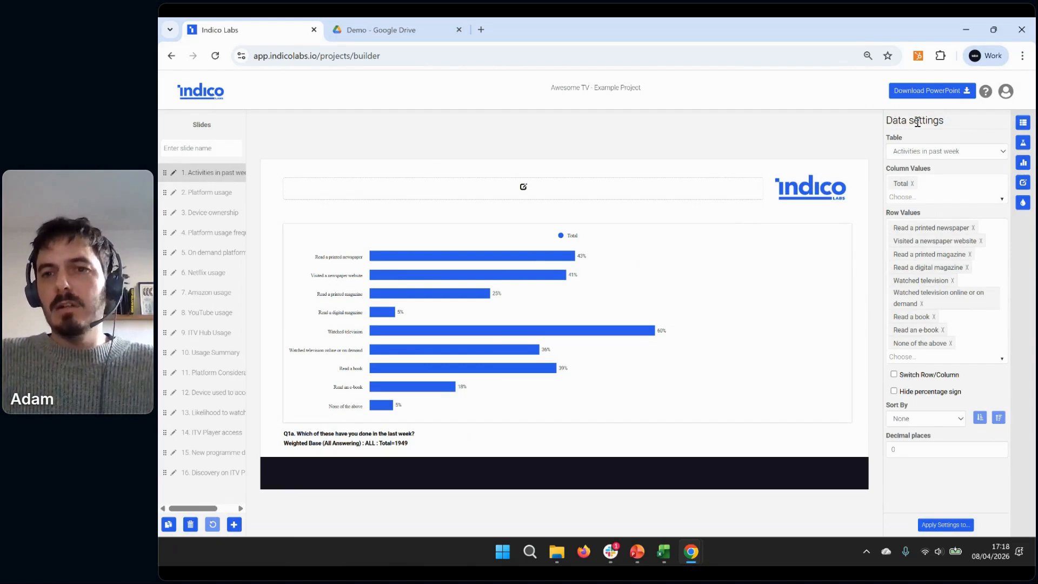
# Review the chart slide's statistical analysis, chart, layout and color preset settings one after another
pyautogui.click(1024, 144)
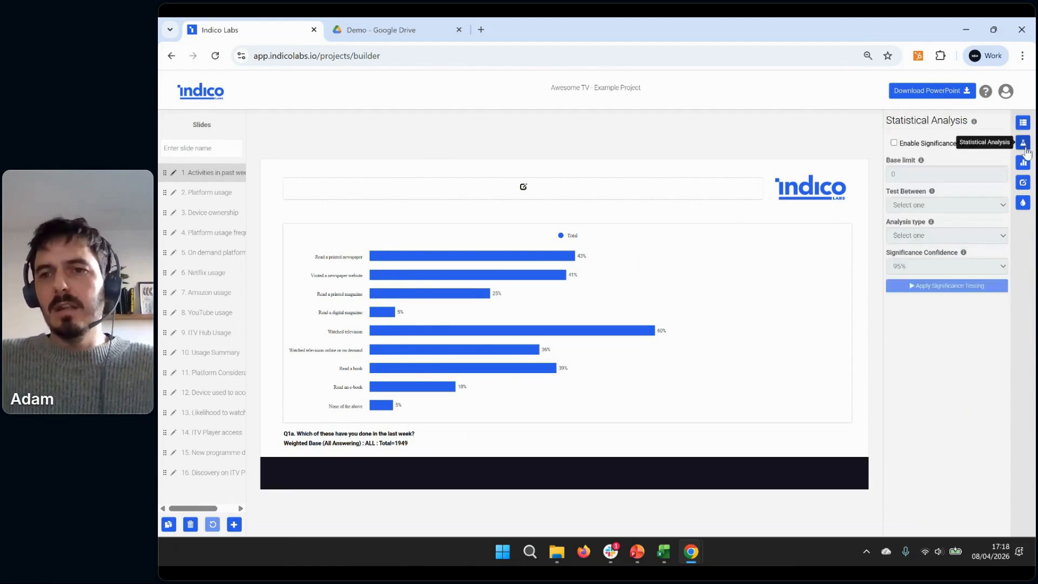
pyautogui.click(1024, 165)
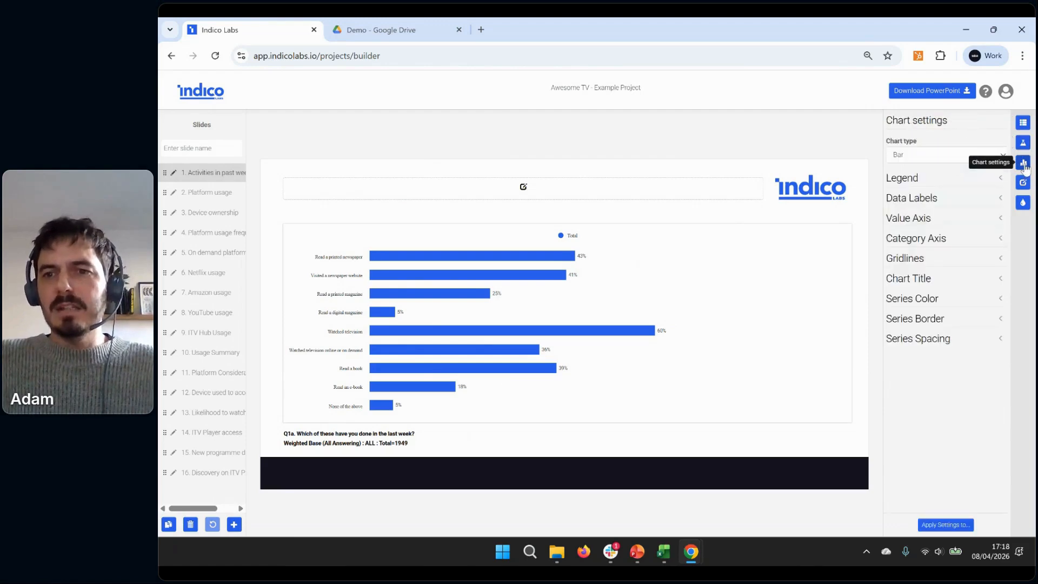
pyautogui.click(1024, 184)
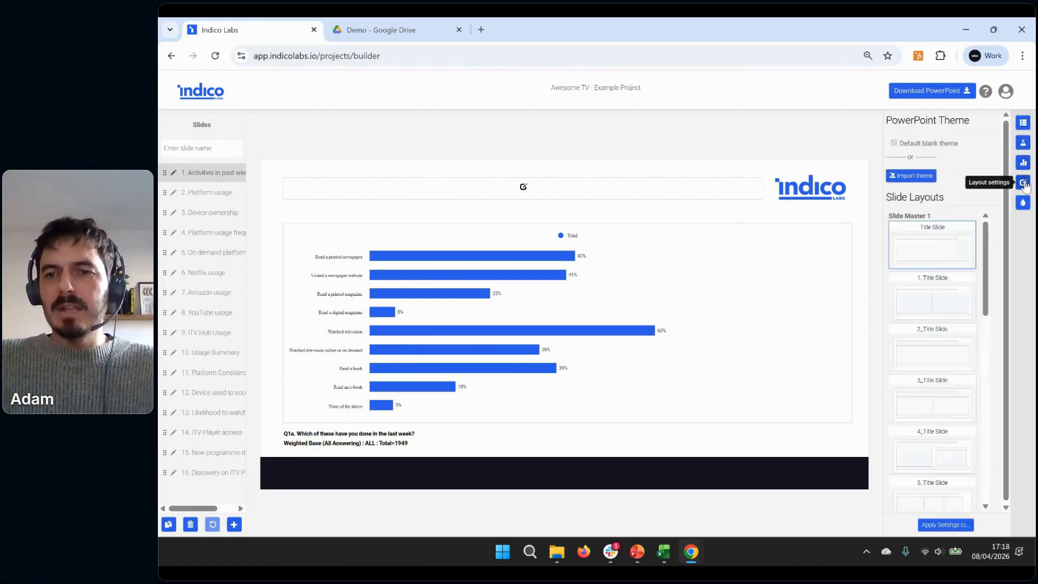
pyautogui.click(1023, 204)
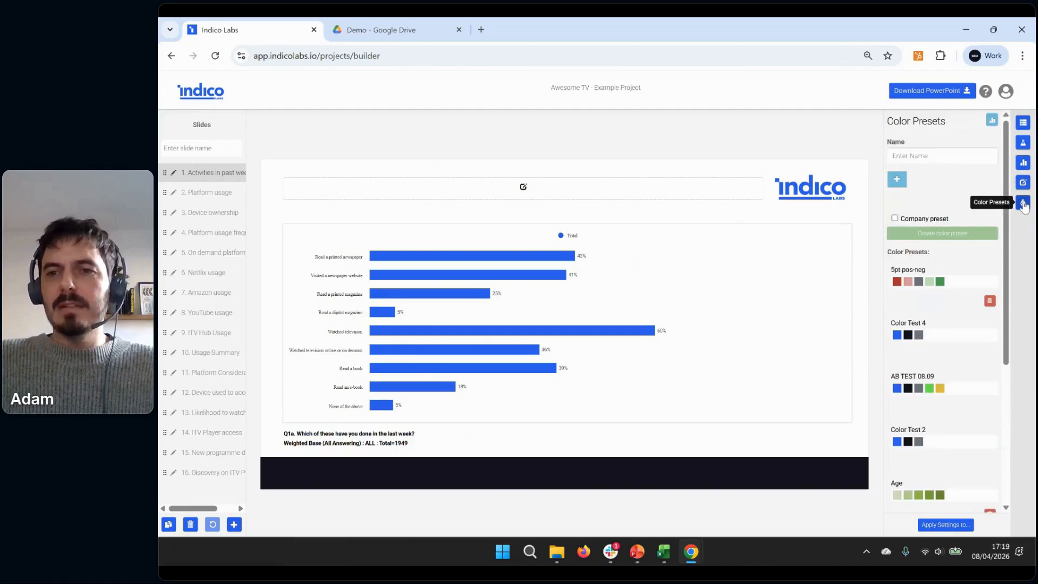
# Return to the PowerPoint theme and slide layout settings, and switch to The 5-Minute Appendix presentation in PowerPoint
pyautogui.click(1025, 185)
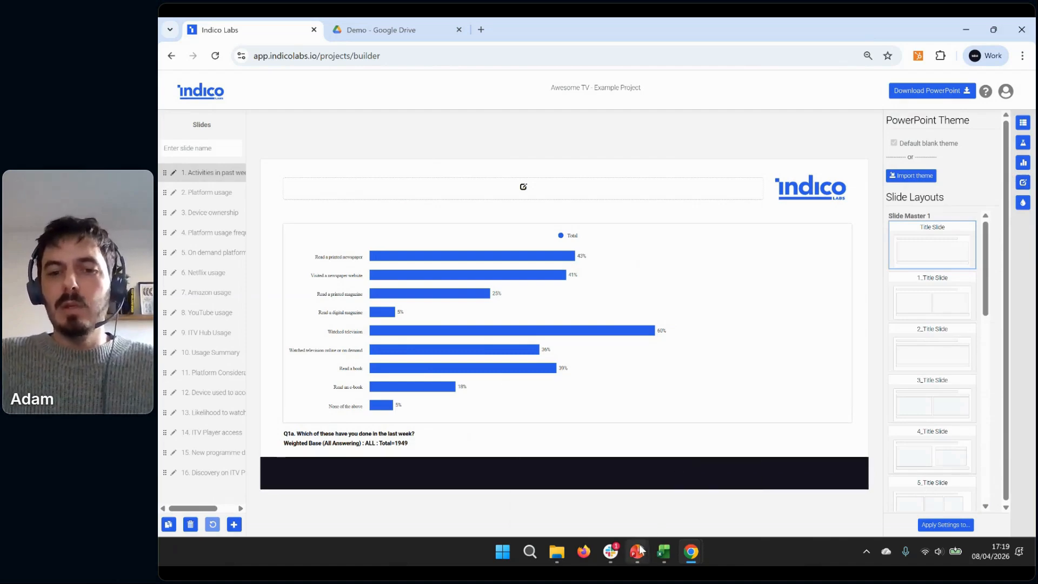
pyautogui.moveTo(640, 548)
pyautogui.click(662, 513)
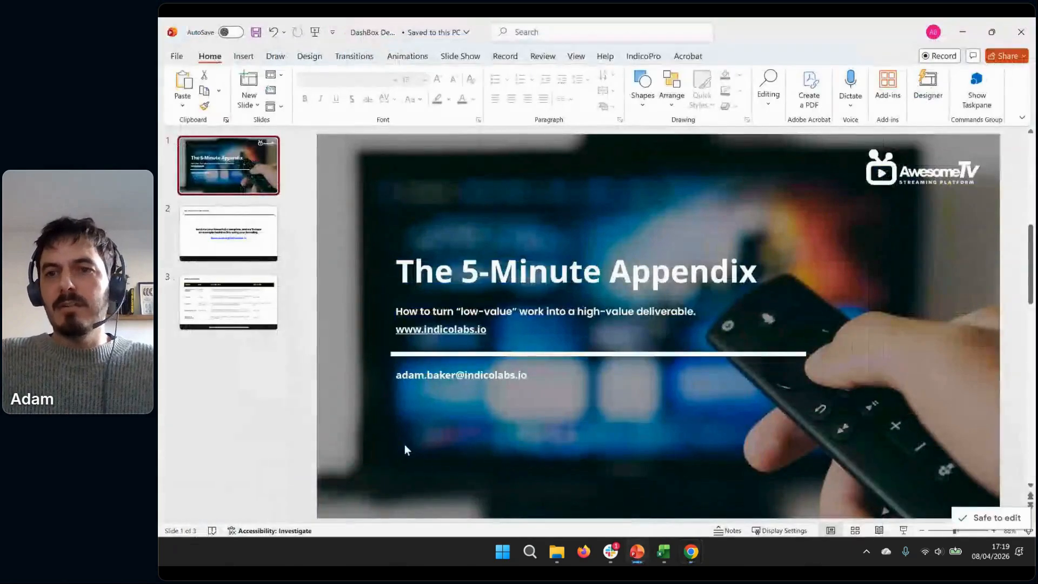
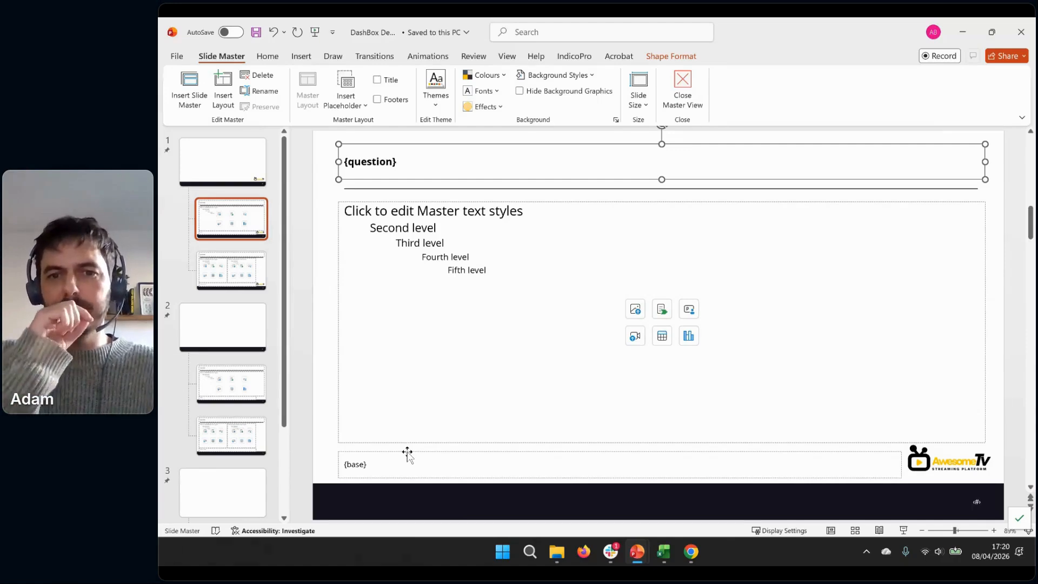
# Compare the two-content layout with the single-content layout in the first slide master, and select the single-content layout's question title placeholder
pyautogui.click(244, 268)
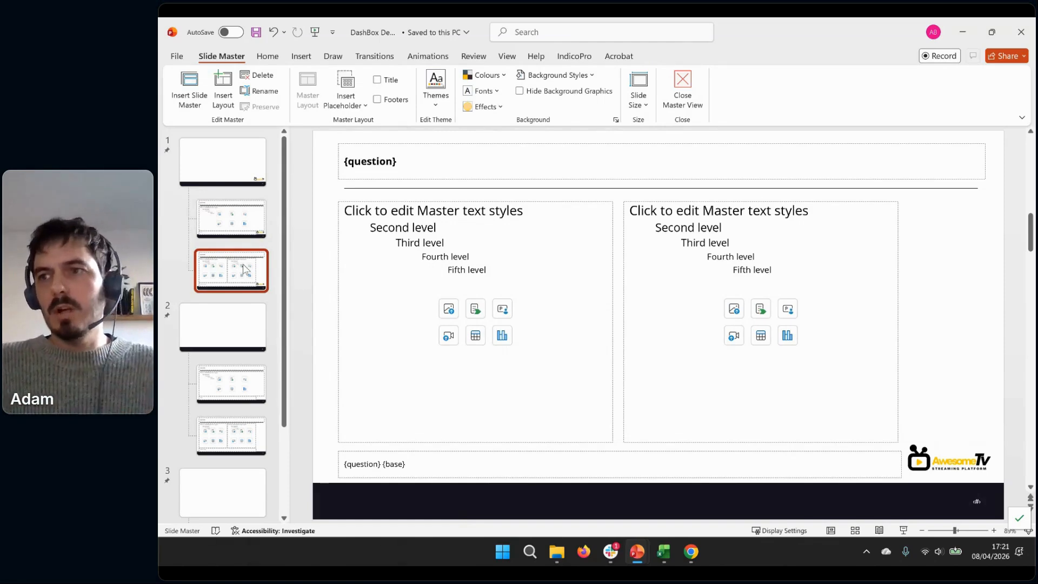
pyautogui.click(232, 219)
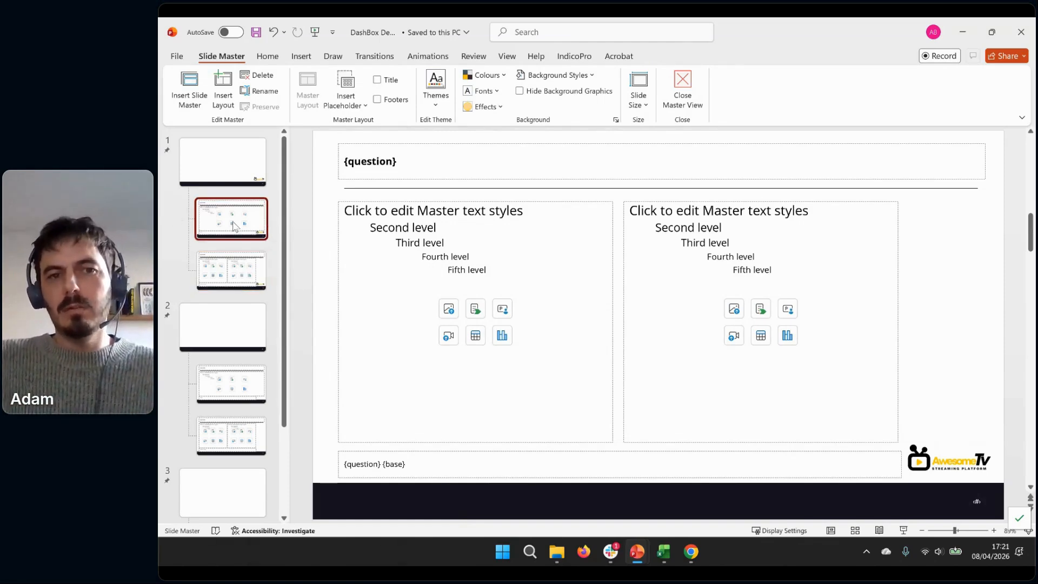
pyautogui.click(405, 174)
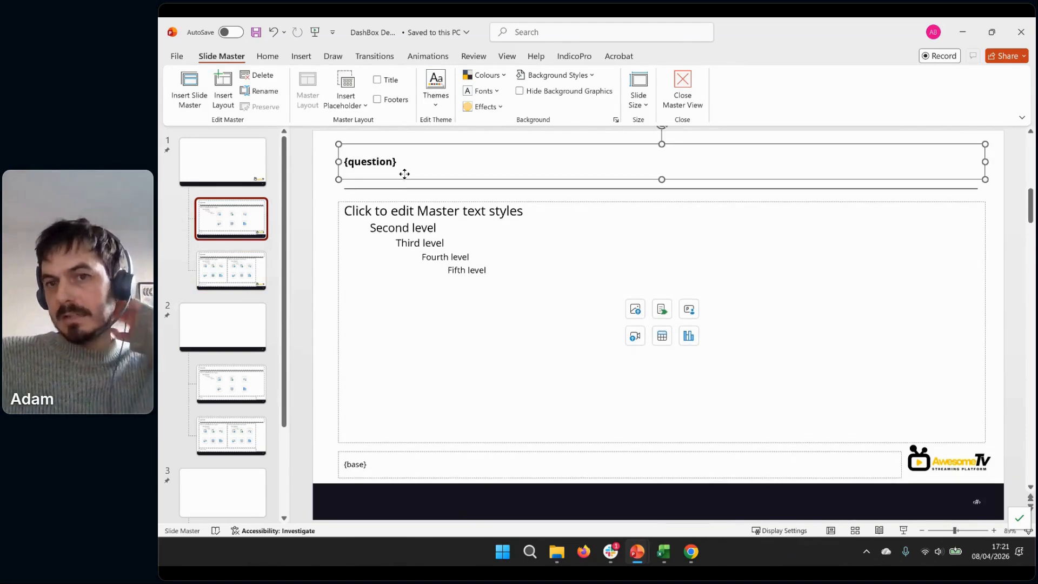
# Try narrowing the content placeholder to a little over half its width, undo the resize and deselect it
pyautogui.click(805, 222)
pyautogui.moveTo(985, 322); pyautogui.dragTo(710, 321)
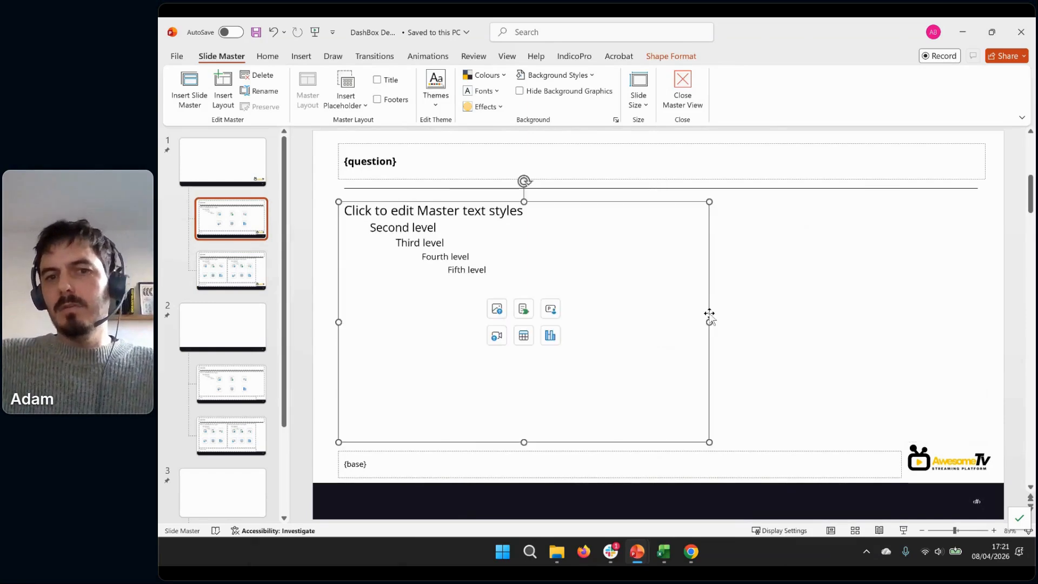
pyautogui.hotkey('ctrl', 'z')
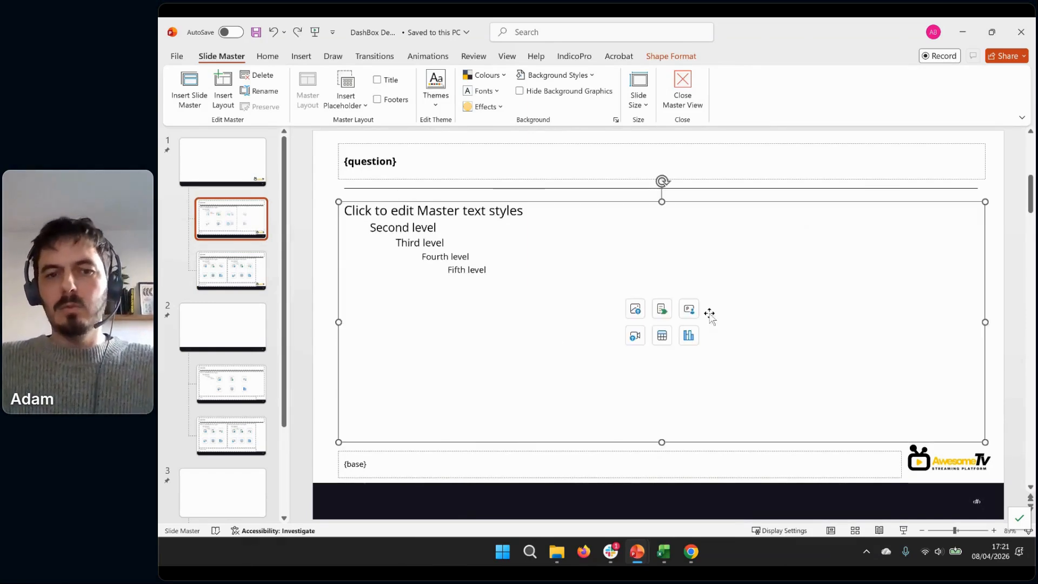
pyautogui.click(454, 196)
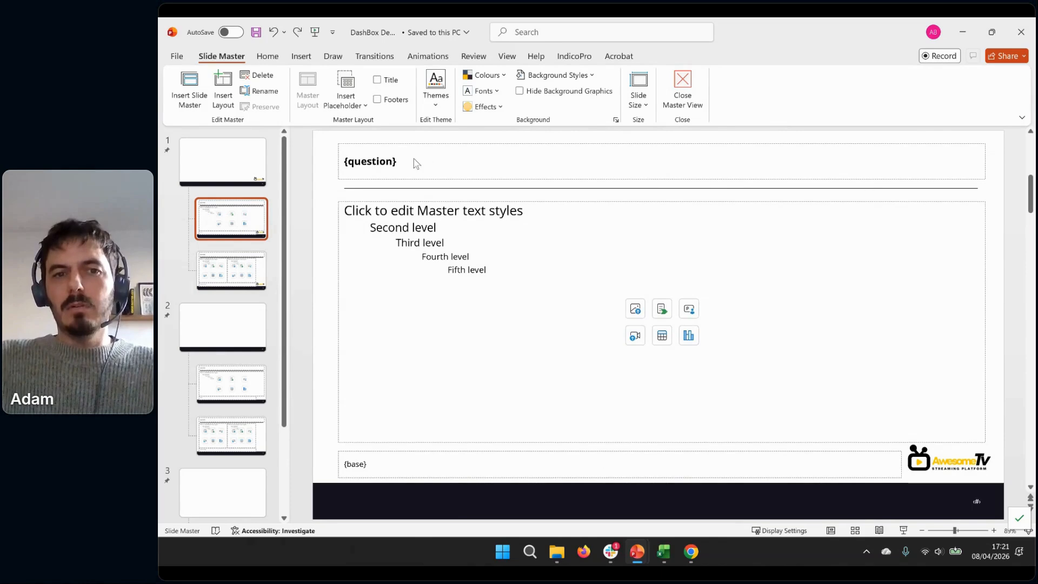
# Try adding the {base} tag after {question} in the layout's title placeholder, and remove it again
pyautogui.click(390, 161)
pyautogui.press('End')
pyautogui.write('{')
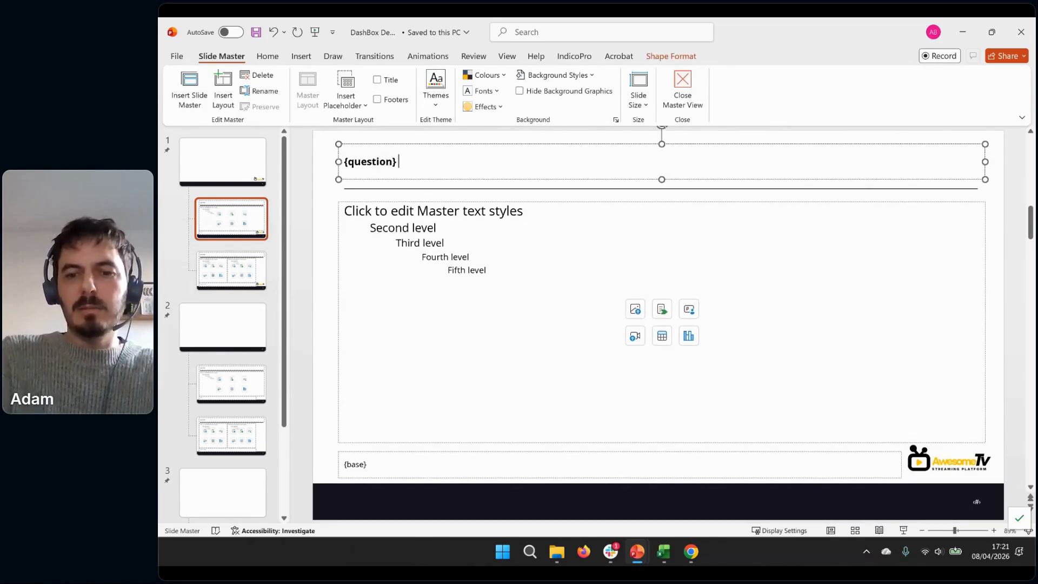
pyautogui.write('base}')
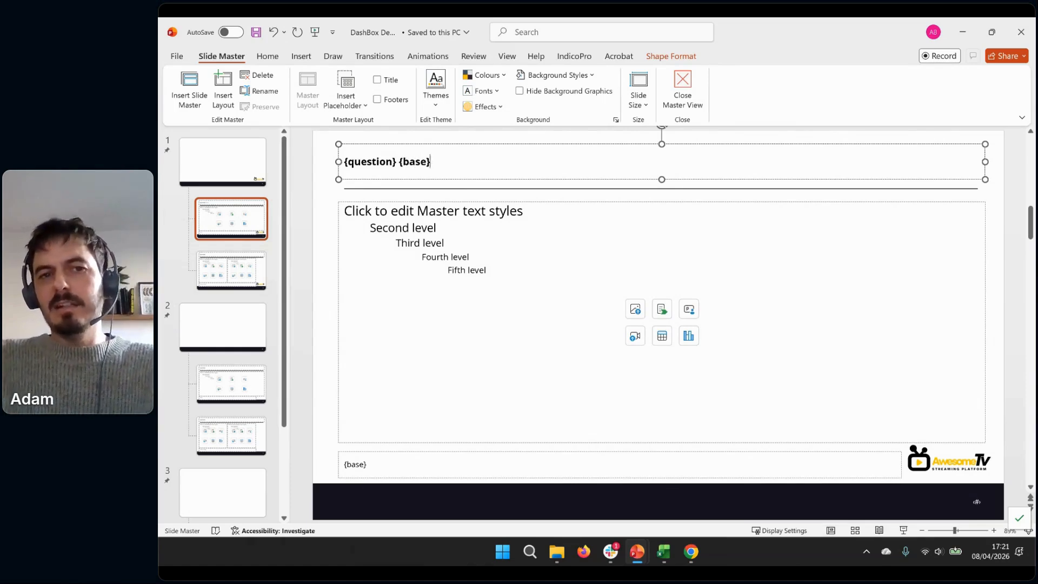
pyautogui.press('BackSpace')
pyautogui.press('BackSpace')
pyautogui.press('BackSpace')
pyautogui.press('BackSpace')
pyautogui.press('BackSpace')
pyautogui.press('BackSpace')
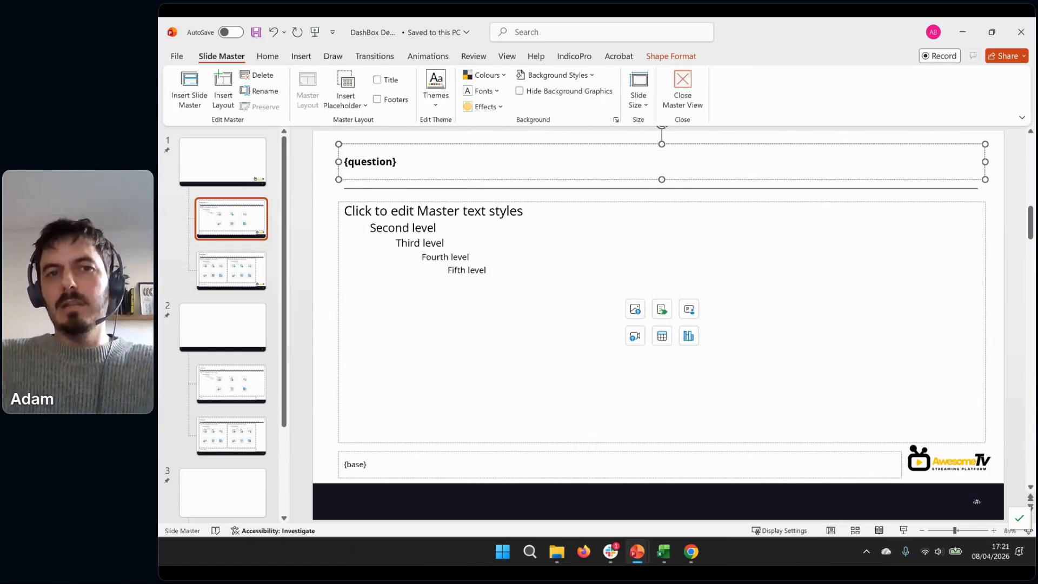
pyautogui.click(320, 182)
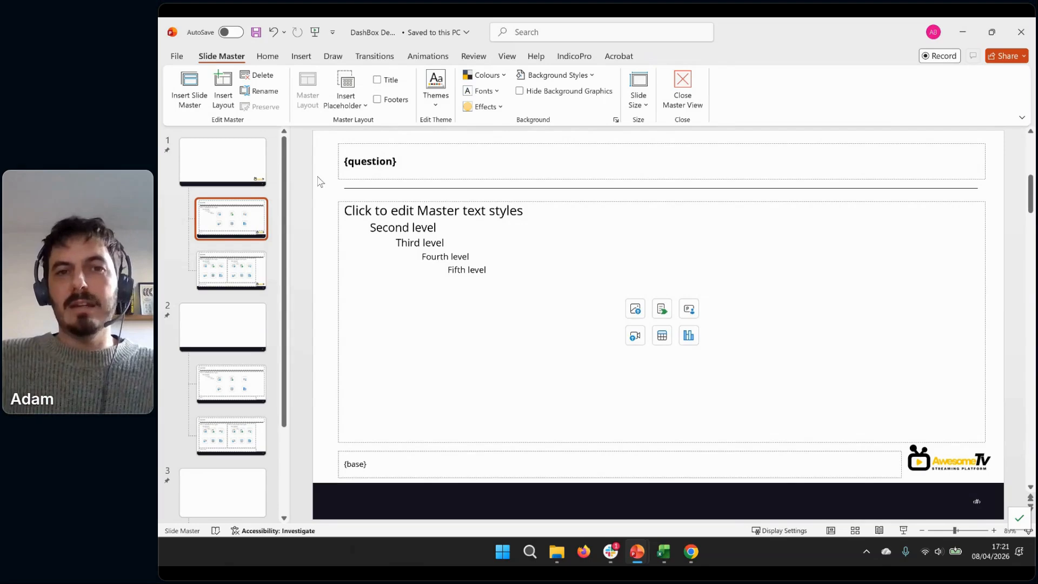
# Review the template's theme and accent colours in the colour customisation dialog, and close it without saving a new set
pyautogui.click(352, 175)
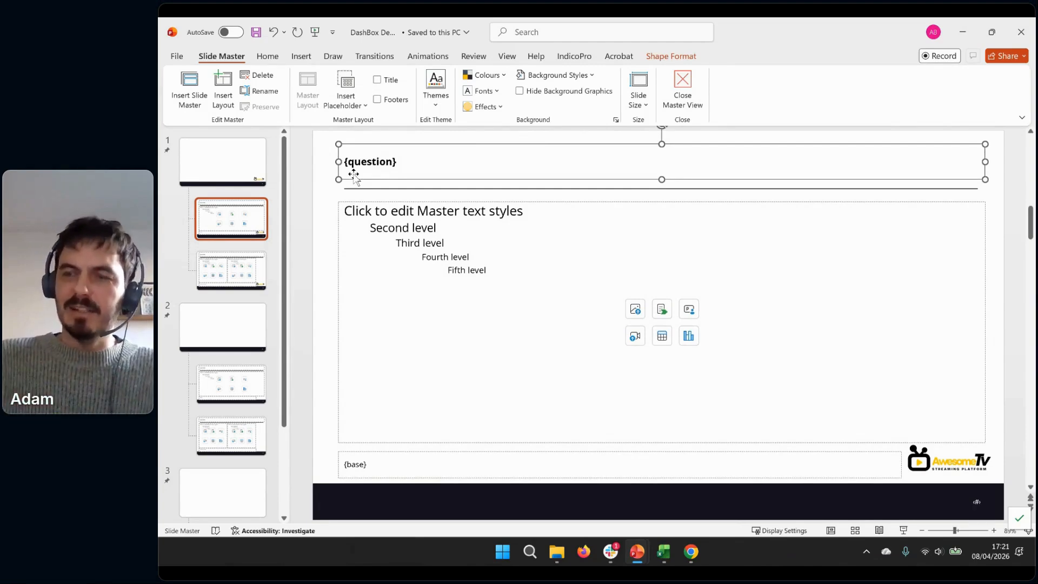
pyautogui.click(320, 185)
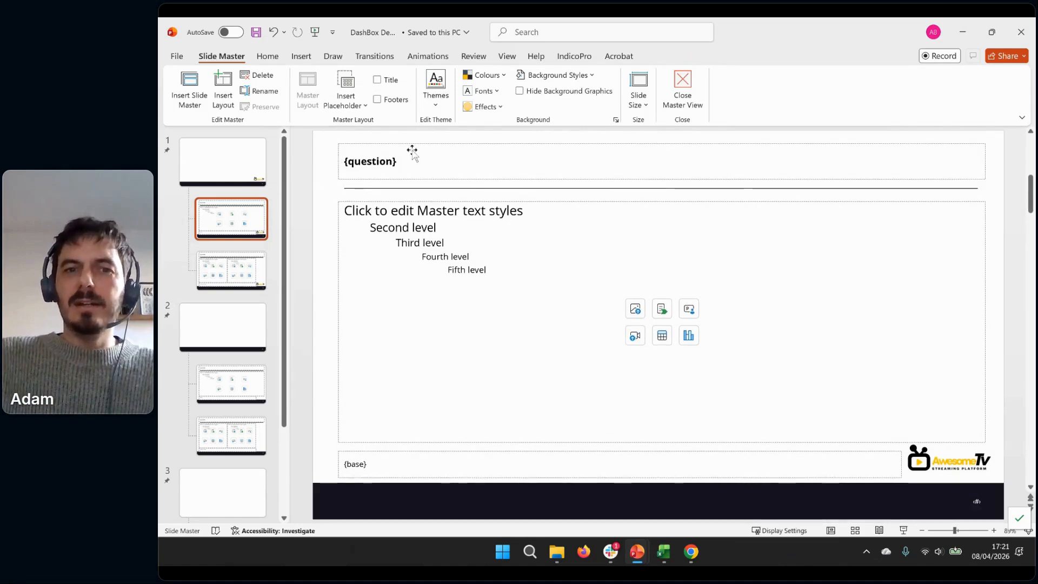
pyautogui.click(389, 227)
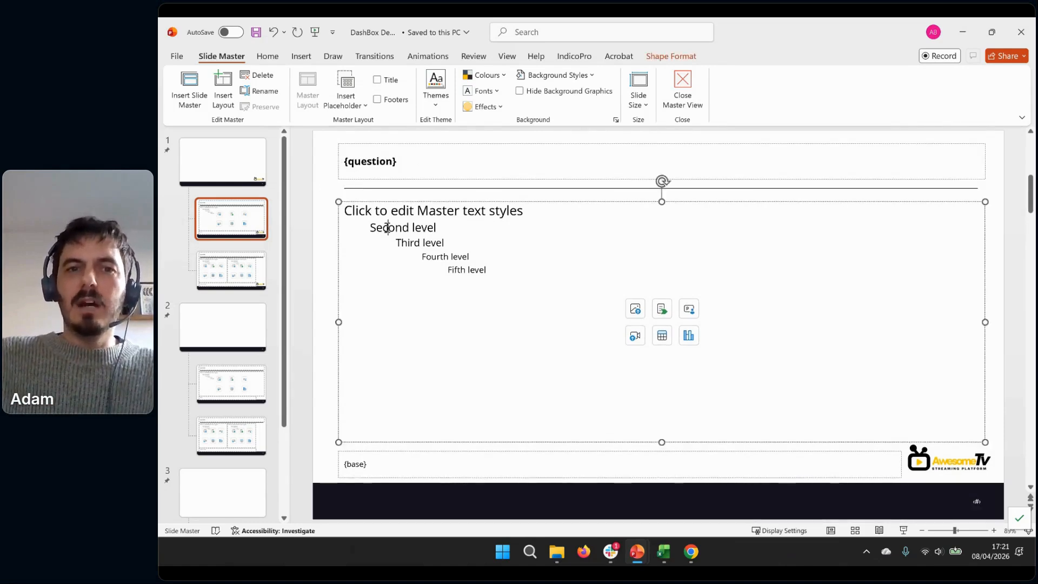
pyautogui.click(498, 79)
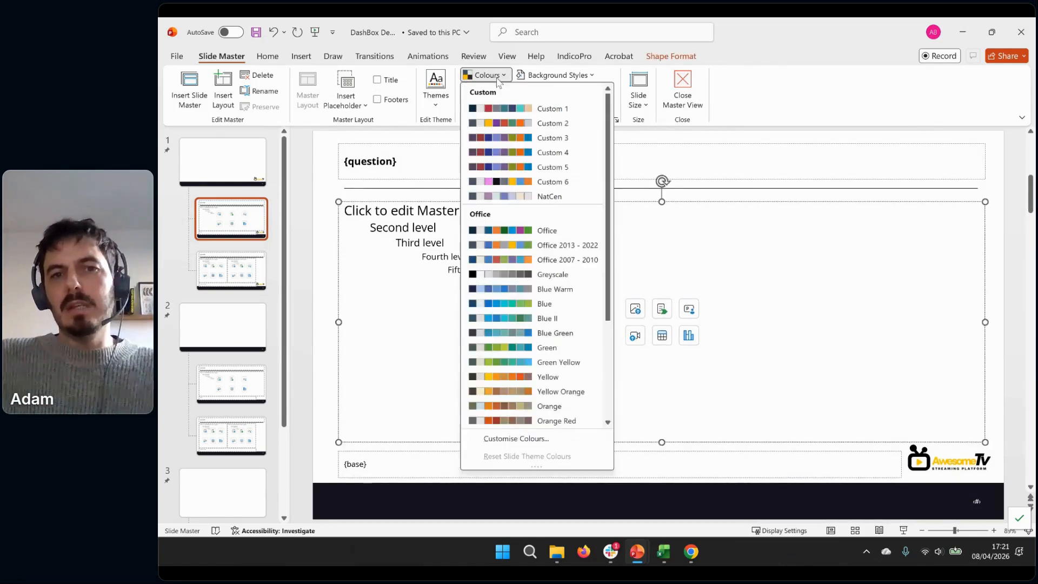
pyautogui.click(492, 440)
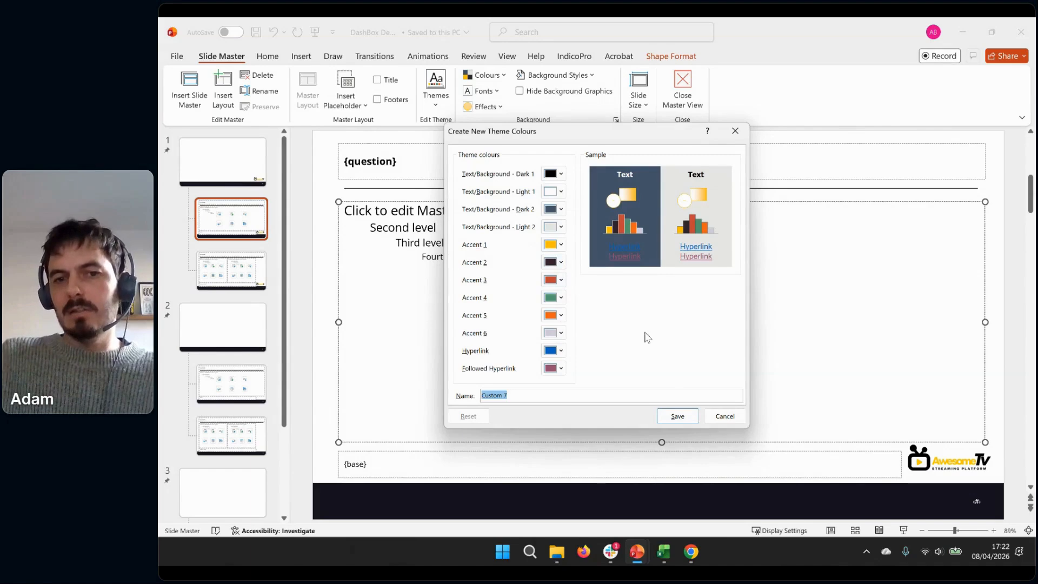
pyautogui.click(725, 416)
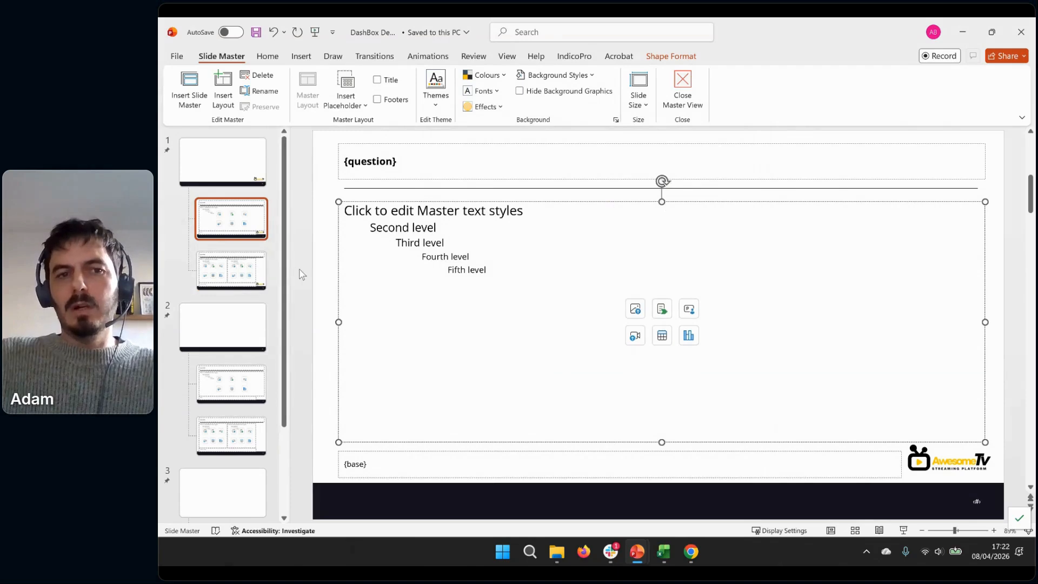
# Leave the slide master view and switch to the Indico Labs project in Chrome
pyautogui.click(693, 96)
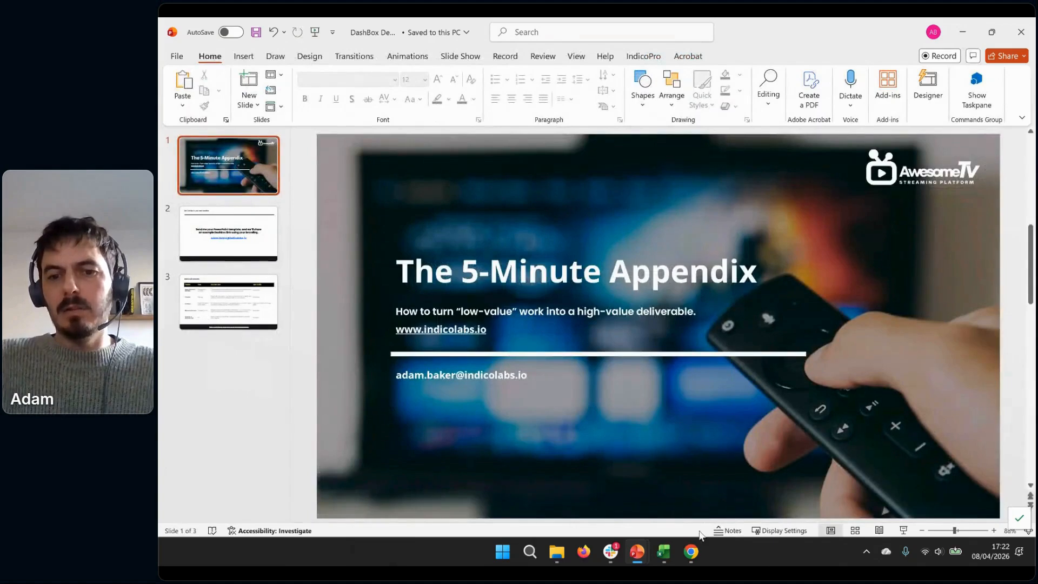
pyautogui.moveTo(693, 550)
pyautogui.click(703, 512)
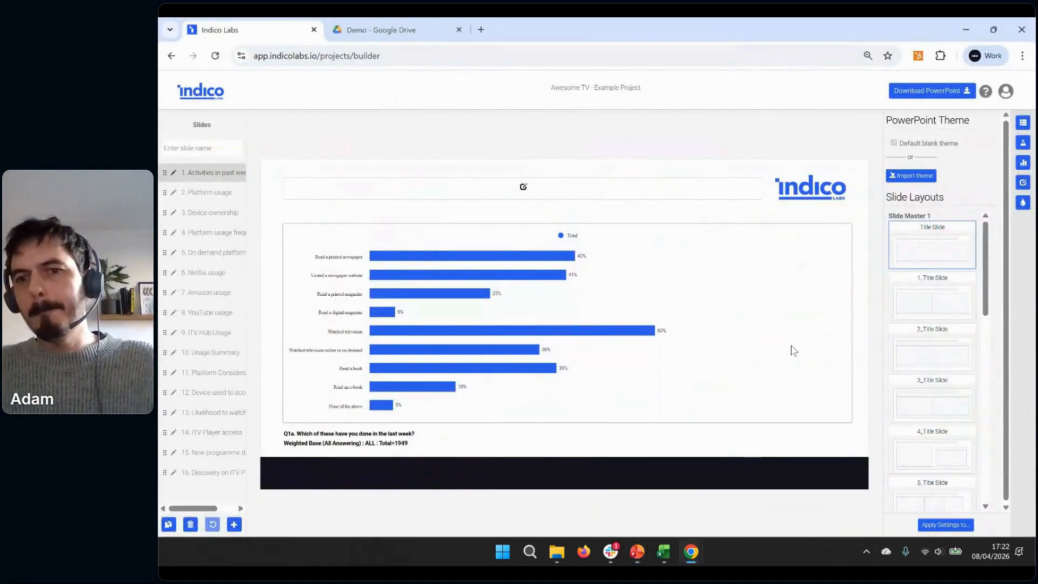
# Import the DashBox Demo presentation as the project's PowerPoint theme and accept the possible loss of multiple charts on a slide
pyautogui.click(924, 178)
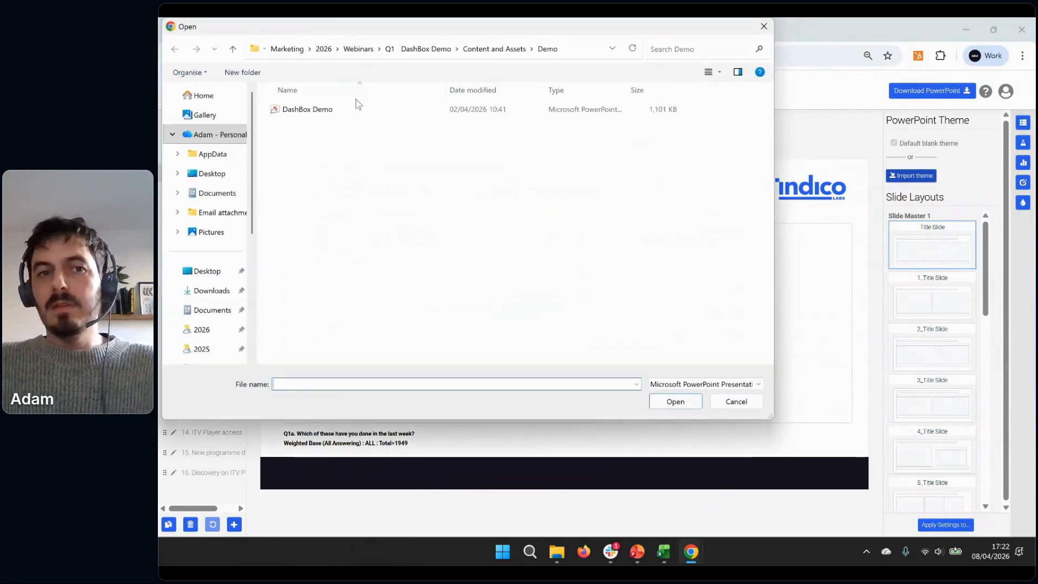
pyautogui.click(356, 110)
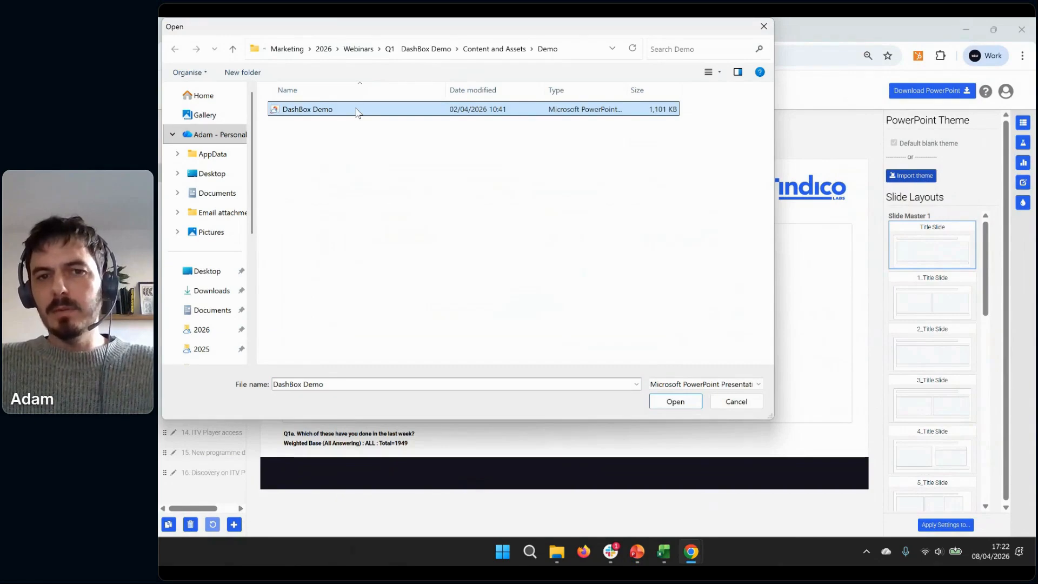
pyautogui.doubleClick(356, 110)
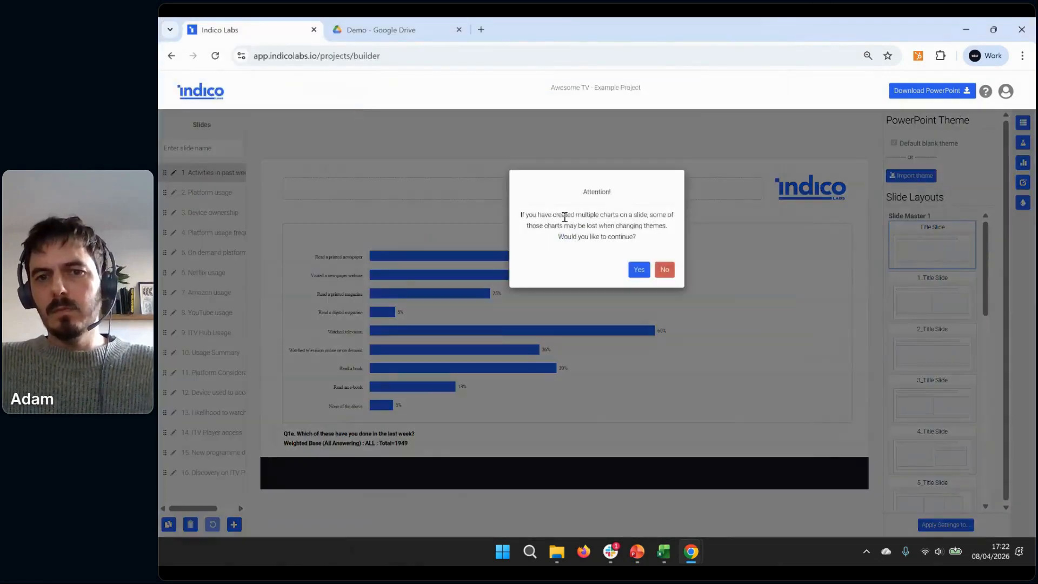
pyautogui.click(638, 269)
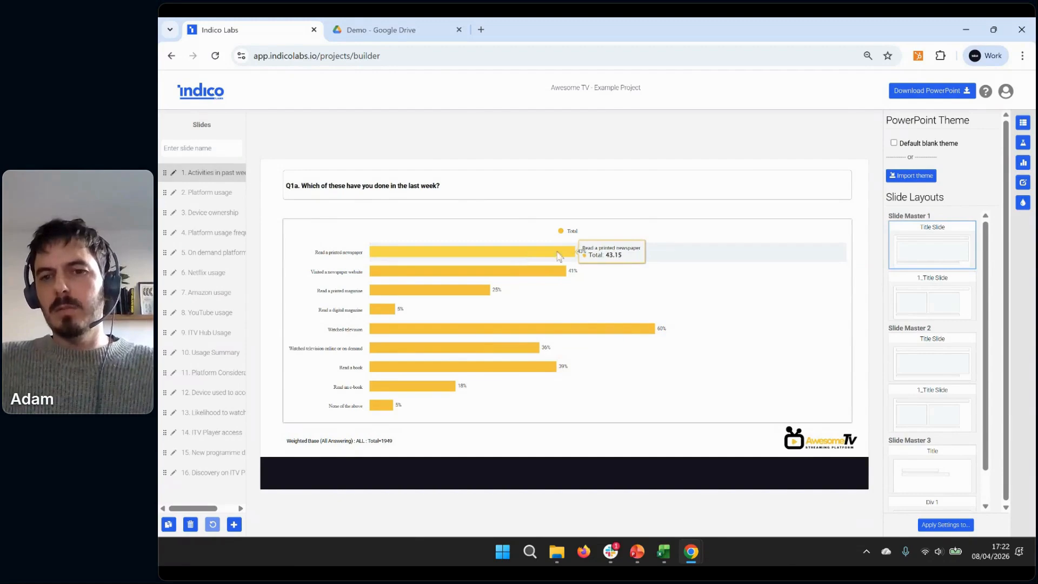
# Try Slide Master 1's 1_Title Slide layout with a second Activities in past week chart, then remove that chart and restore the Title Slide layout
pyautogui.click(912, 304)
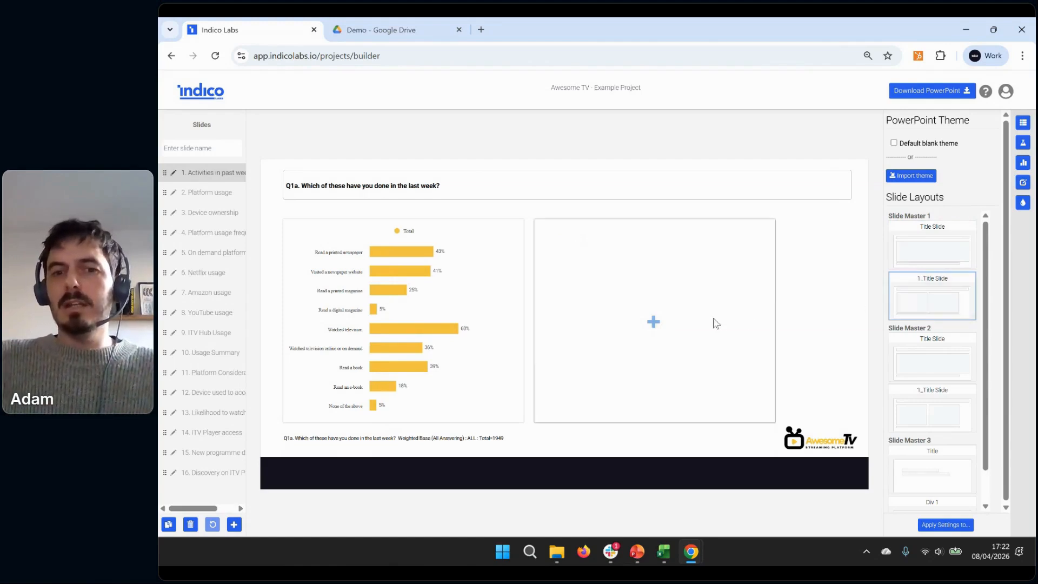
pyautogui.click(656, 322)
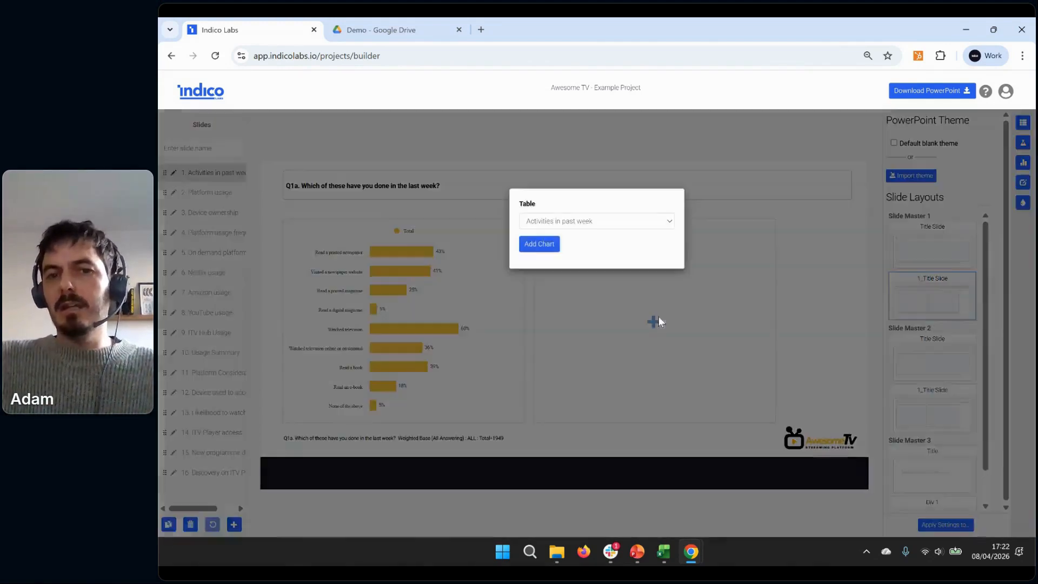
pyautogui.click(545, 247)
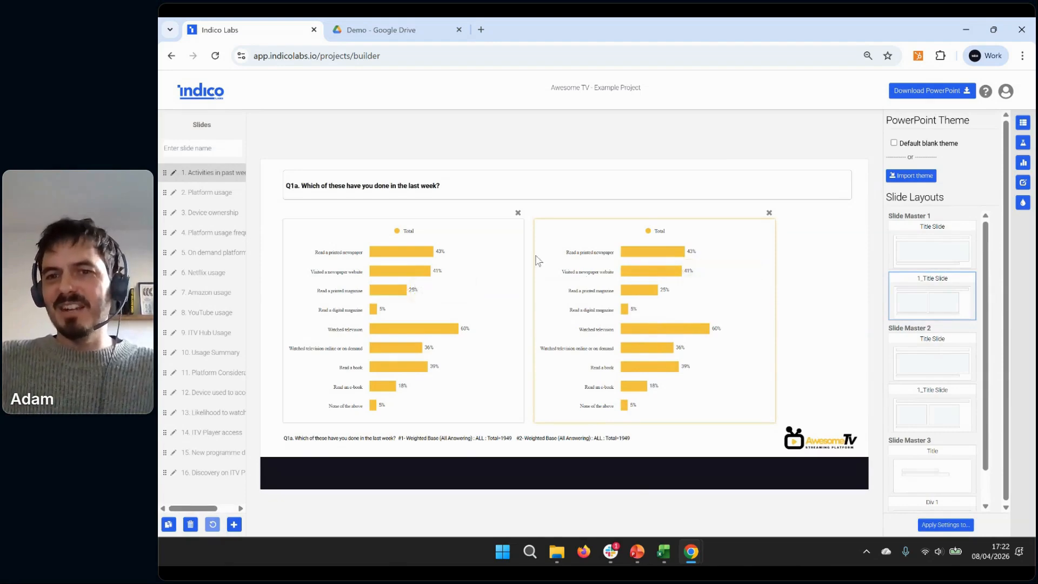
pyautogui.click(769, 213)
pyautogui.click(942, 244)
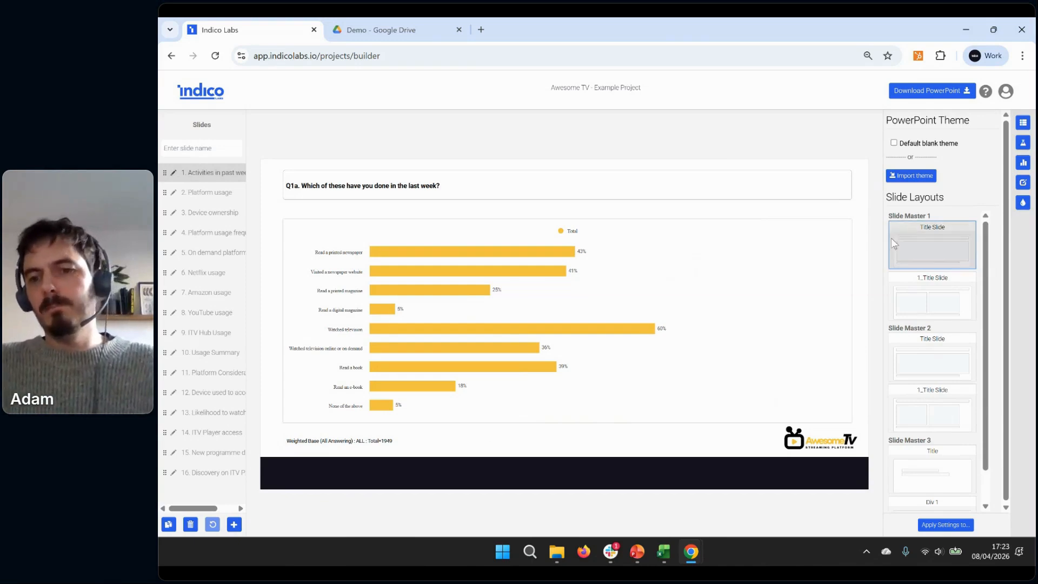
# Open the chart's column value choices, compare them with the column headings in the Awesome TV workbook in Excel, and return to Indico Labs
pyautogui.click(1023, 124)
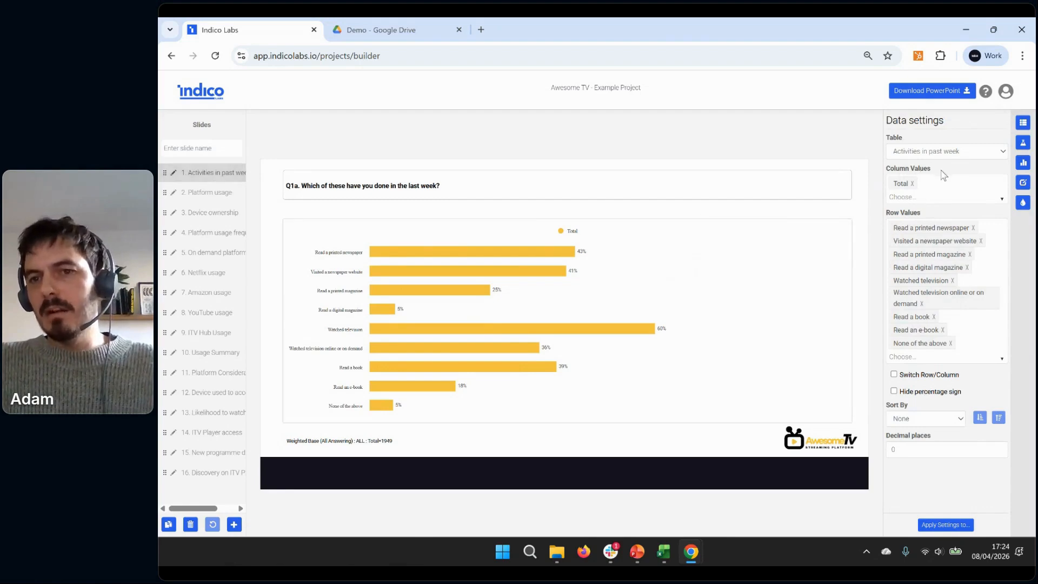
pyautogui.click(941, 191)
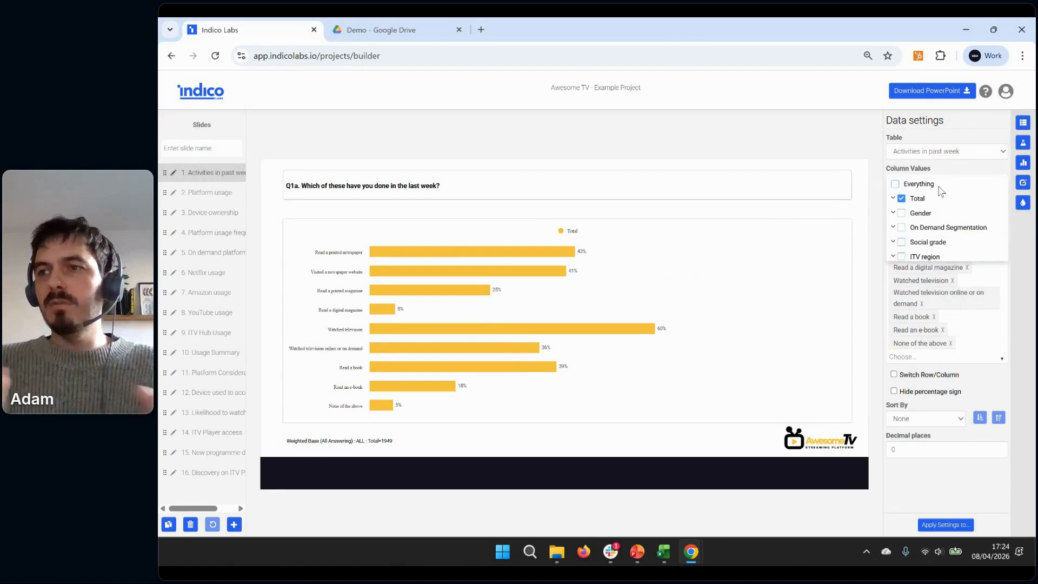
pyautogui.moveTo(664, 551)
pyautogui.click(654, 487)
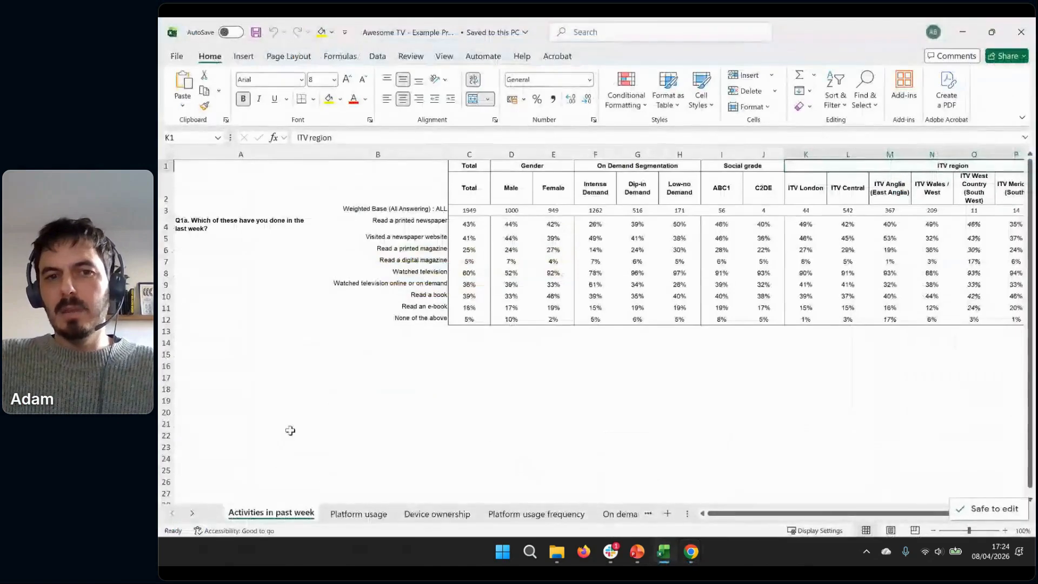
pyautogui.click(481, 177)
pyautogui.click(479, 167)
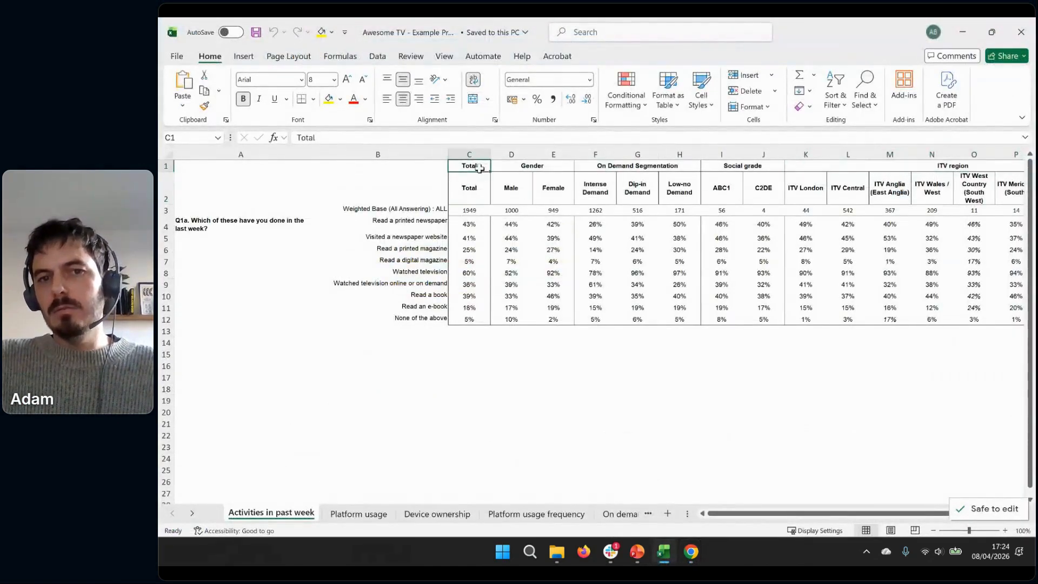
pyautogui.hscroll(5, 764, 166)
pyautogui.click(963, 32)
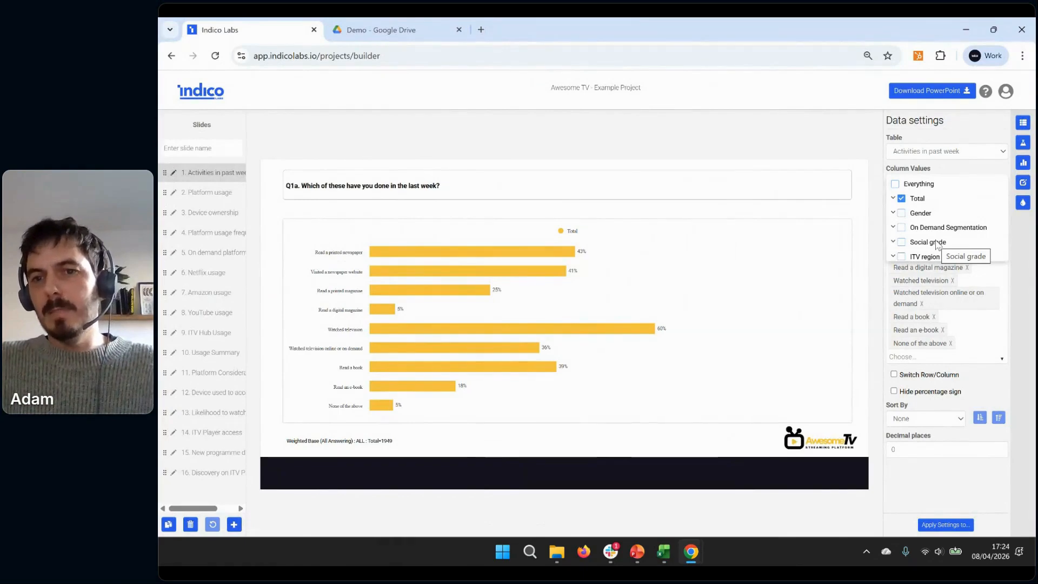
# Add Gender to the chart's column values and inspect the base text placeholder below the chart
pyautogui.click(901, 213)
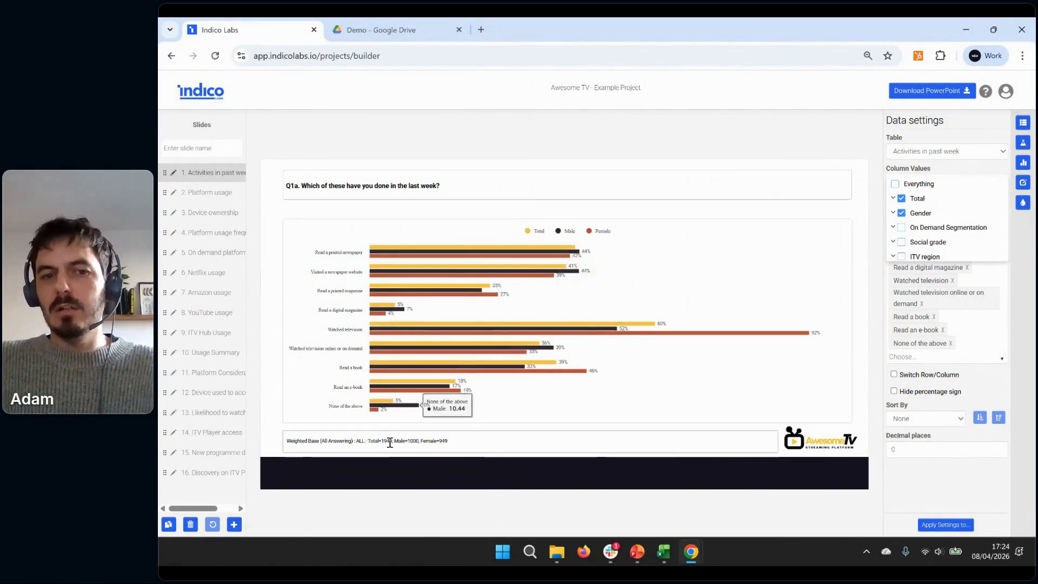
pyautogui.moveTo(374, 440); pyautogui.dragTo(445, 441)
pyautogui.click(469, 445)
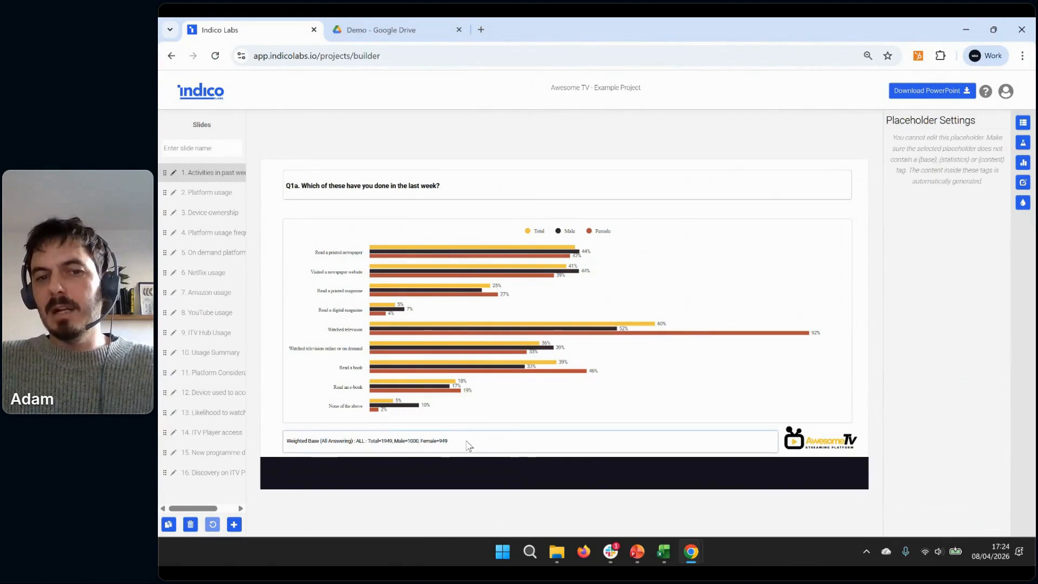
# Reselect the bar chart and remove Gender from its column values, keeping only Total
pyautogui.click(610, 346)
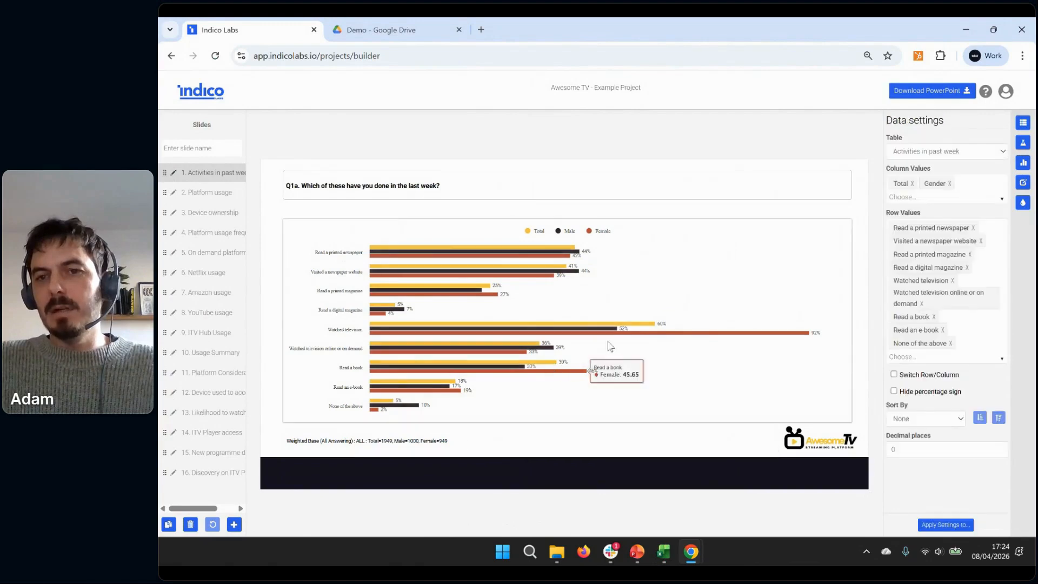
pyautogui.click(960, 198)
pyautogui.click(901, 214)
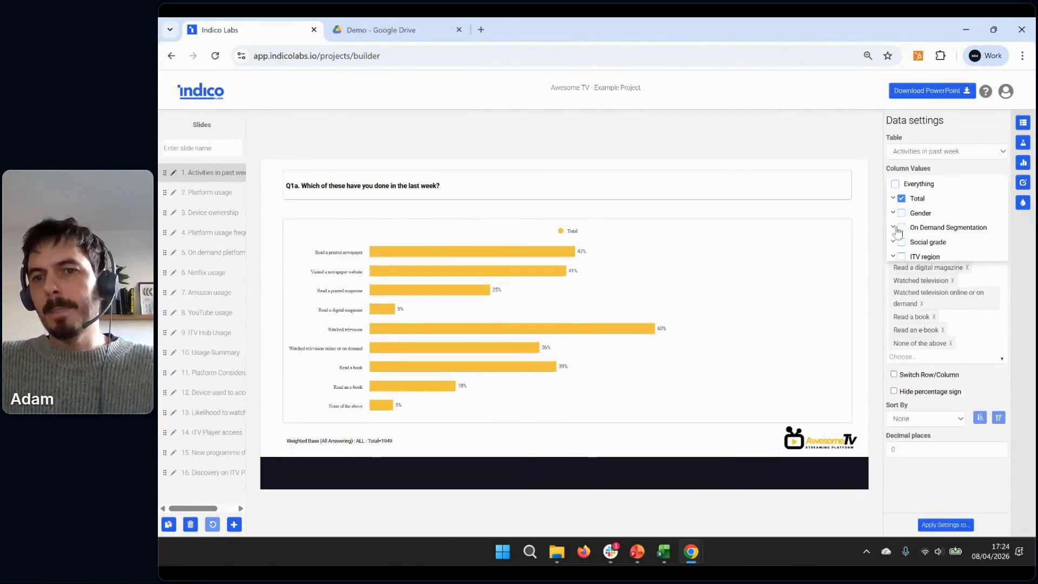
# Add Intense Demand and Dip-in Demand from On Demand Segmentation to the chart's column values alongside Total
pyautogui.click(894, 227)
pyautogui.click(906, 243)
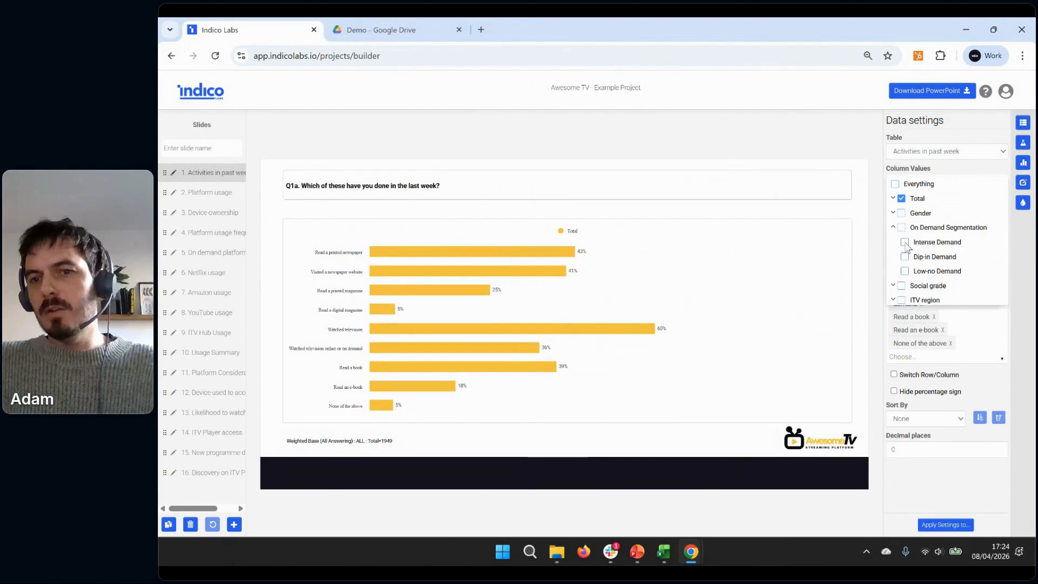
pyautogui.click(908, 259)
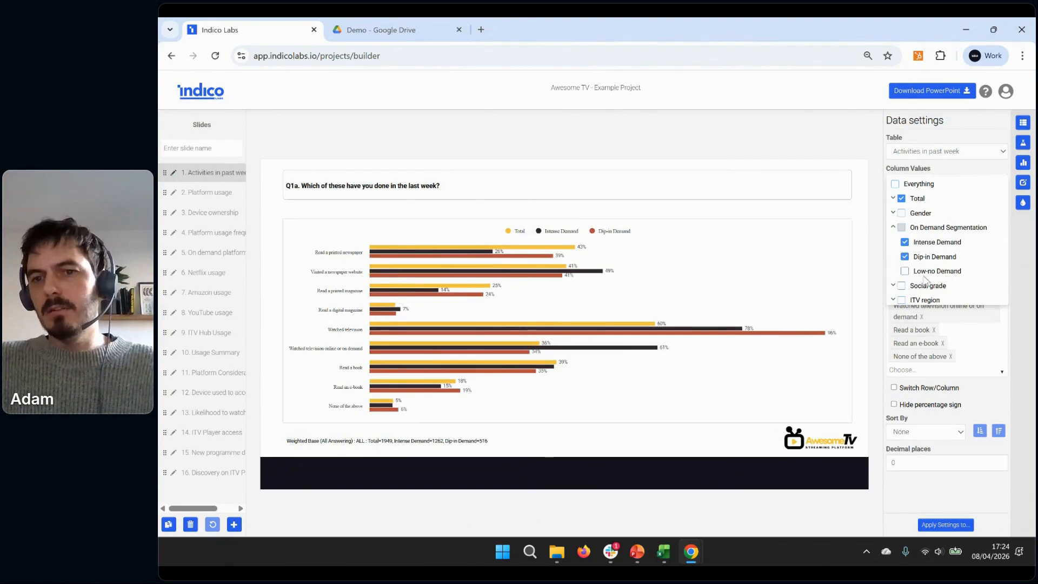
pyautogui.click(868, 202)
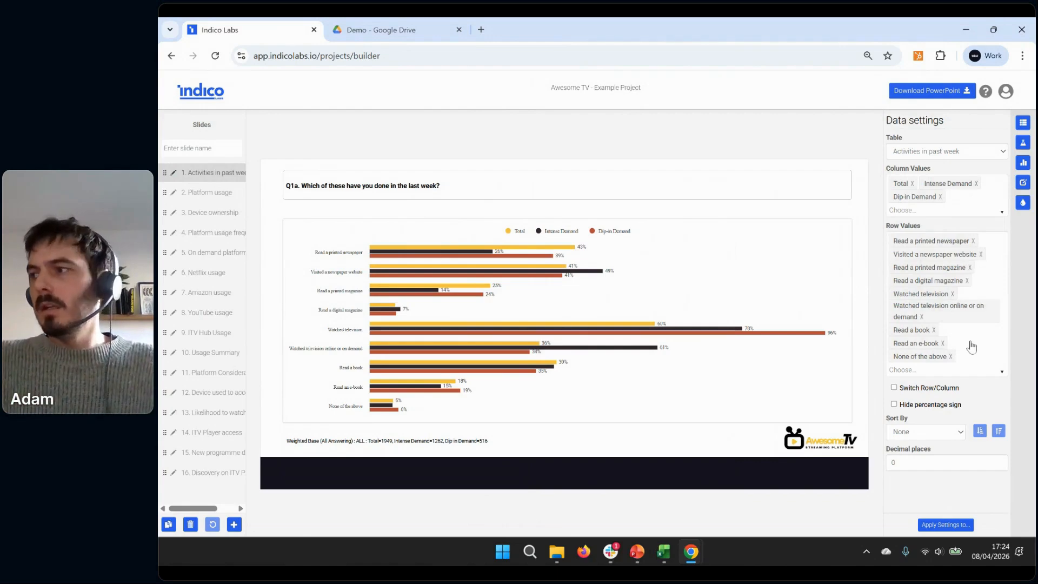
# Try excluding None of the above, Read an e-book and Read a book from the chart's row values, then restore all rows
pyautogui.click(967, 371)
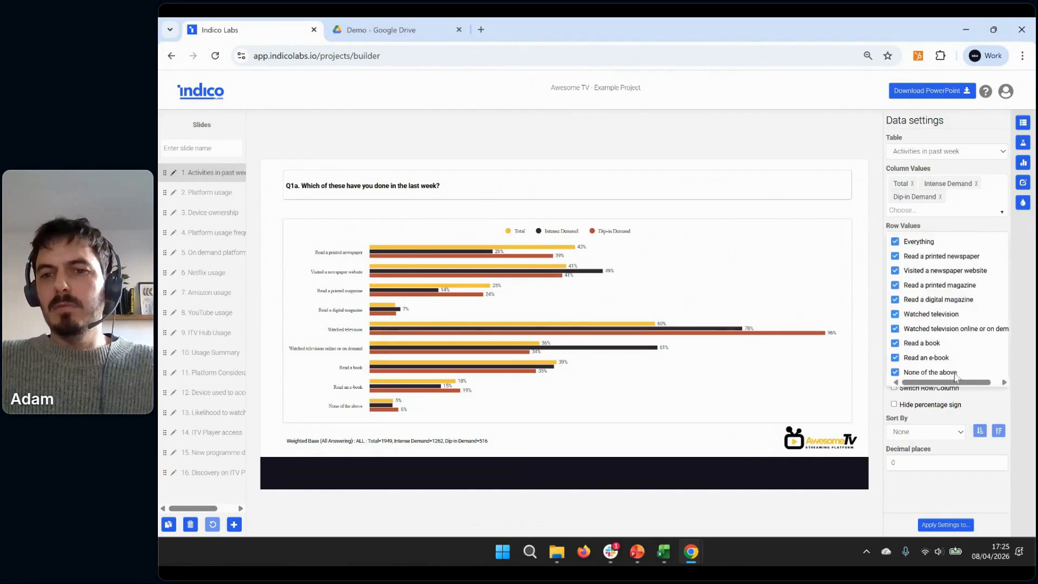
pyautogui.click(895, 372)
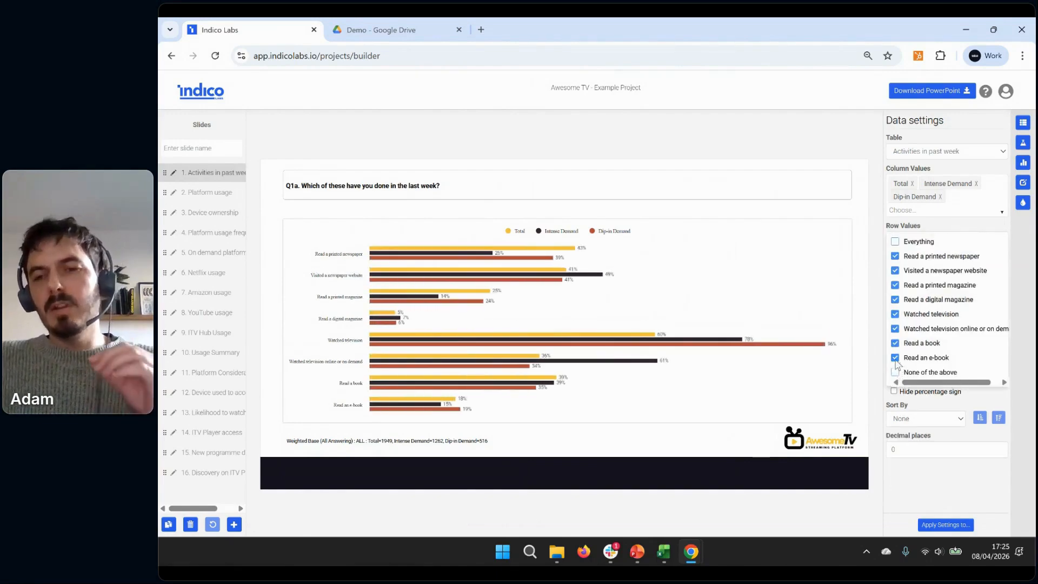
pyautogui.click(896, 359)
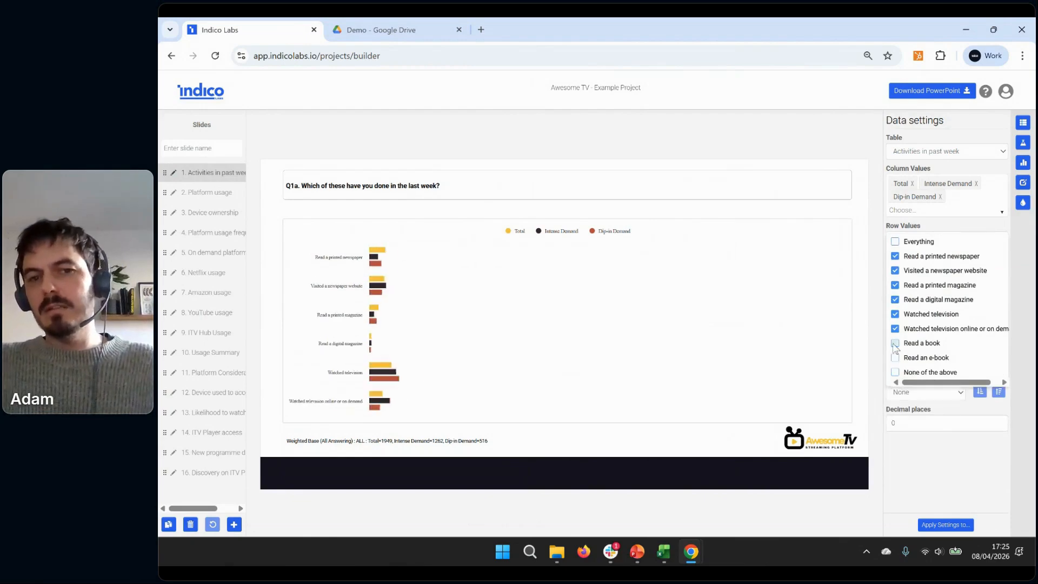
pyautogui.click(895, 343)
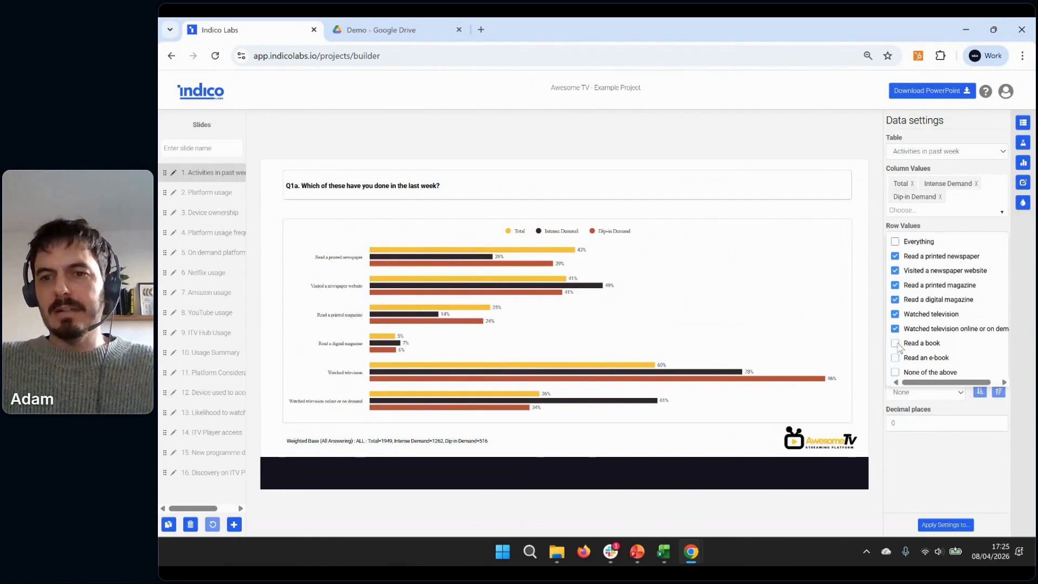
pyautogui.click(896, 343)
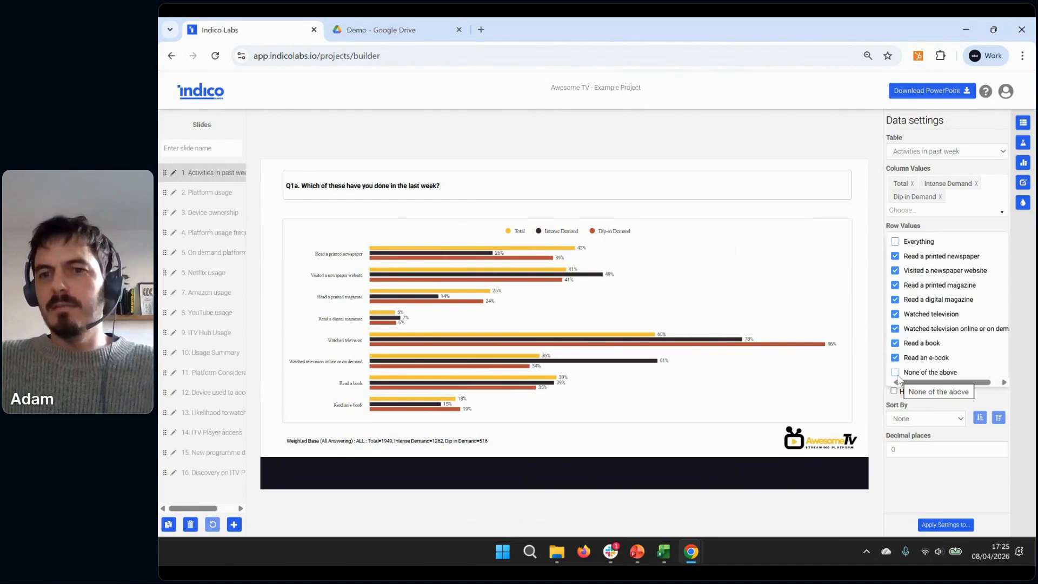
pyautogui.click(896, 373)
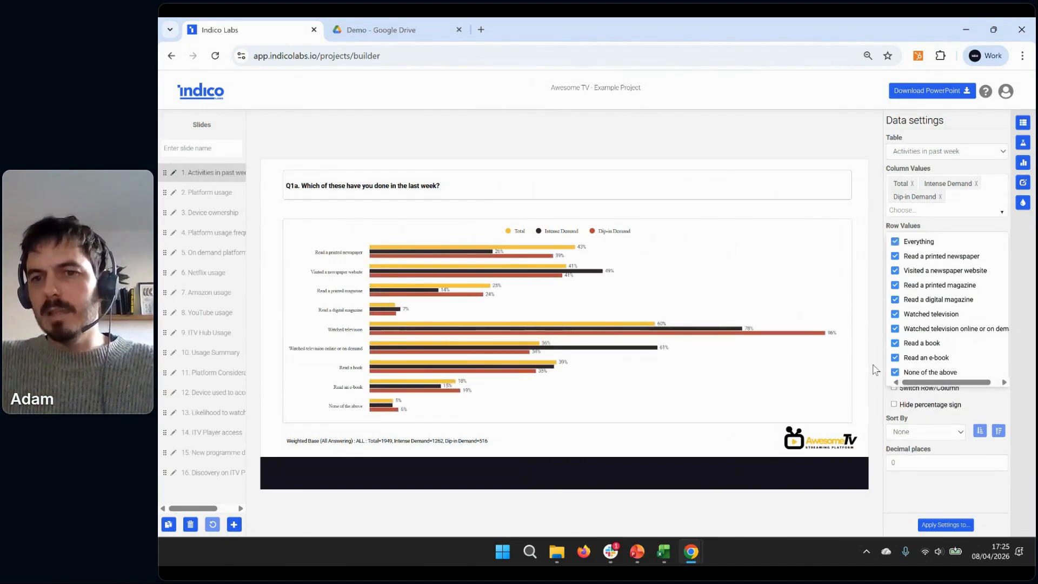
# Try swapping the chart's rows and columns and sorting by Total, reverting each so sorting is set to None
pyautogui.click(895, 387)
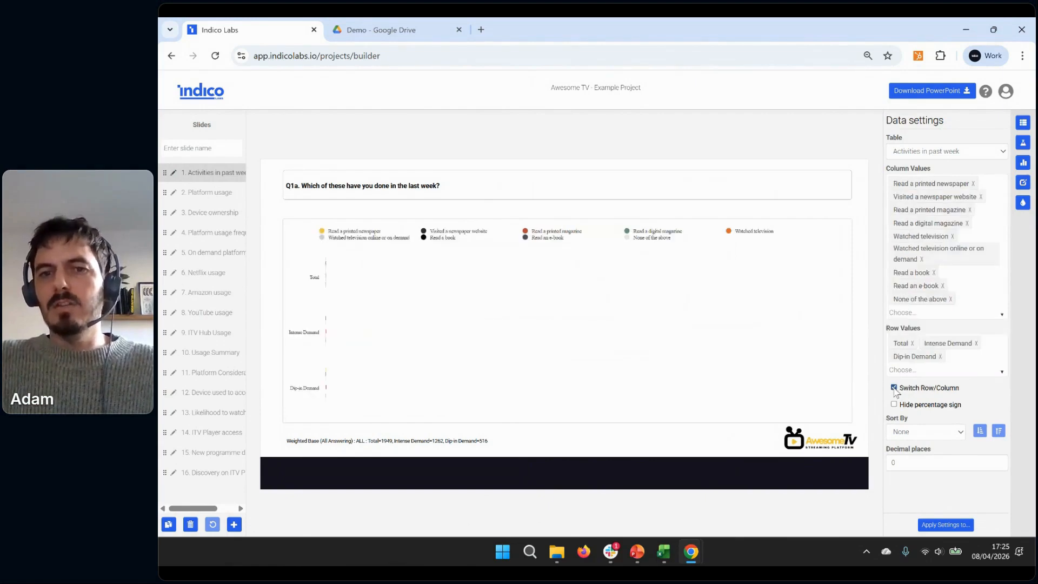
pyautogui.click(894, 387)
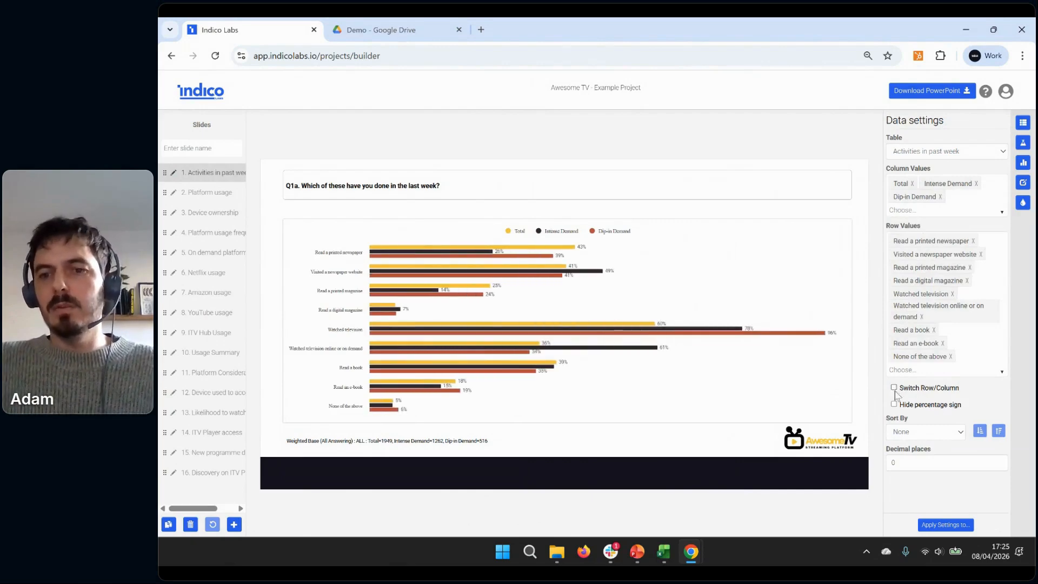
pyautogui.click(937, 433)
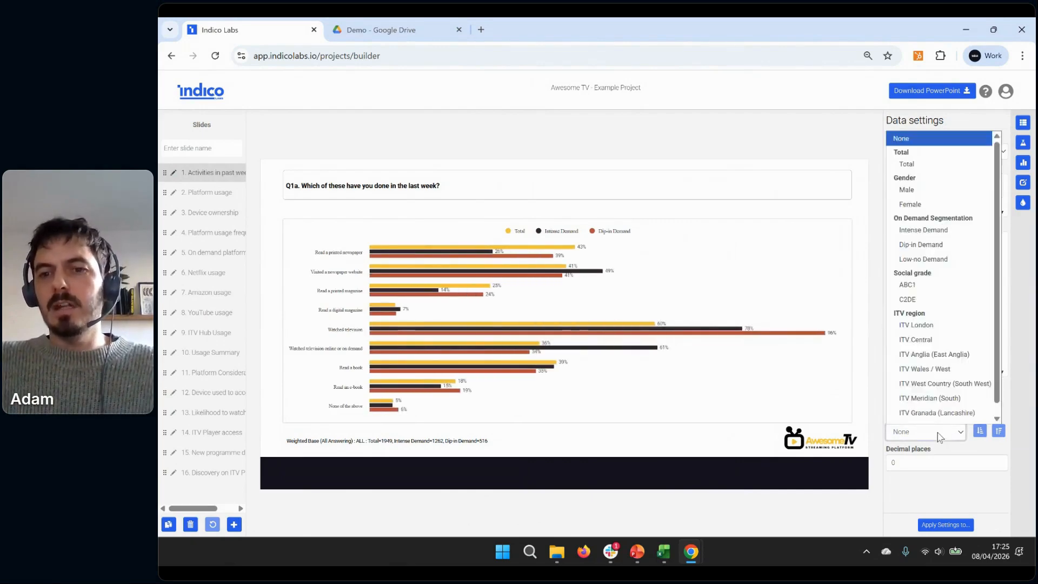
pyautogui.click(905, 167)
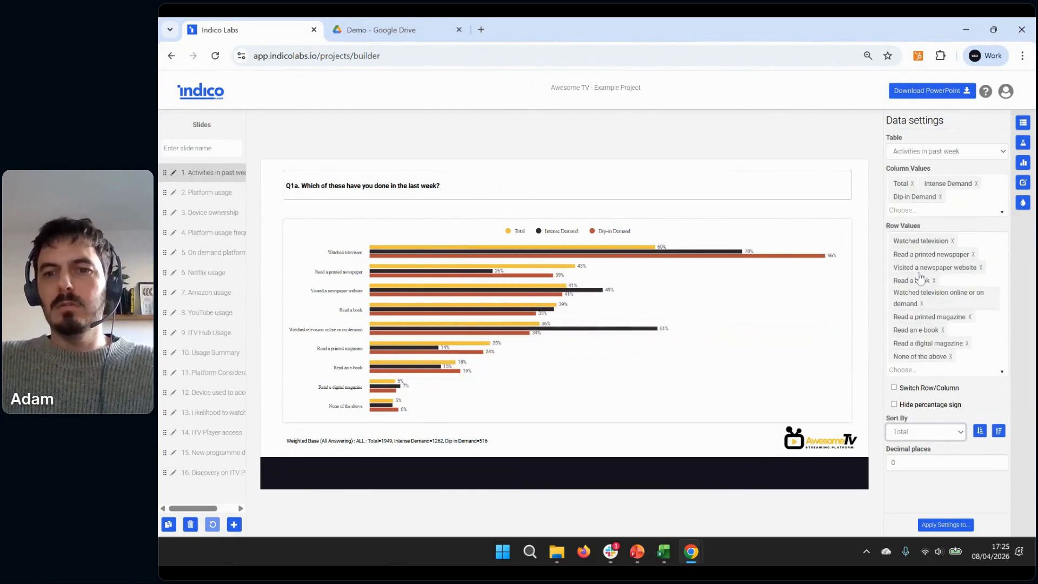
pyautogui.click(918, 432)
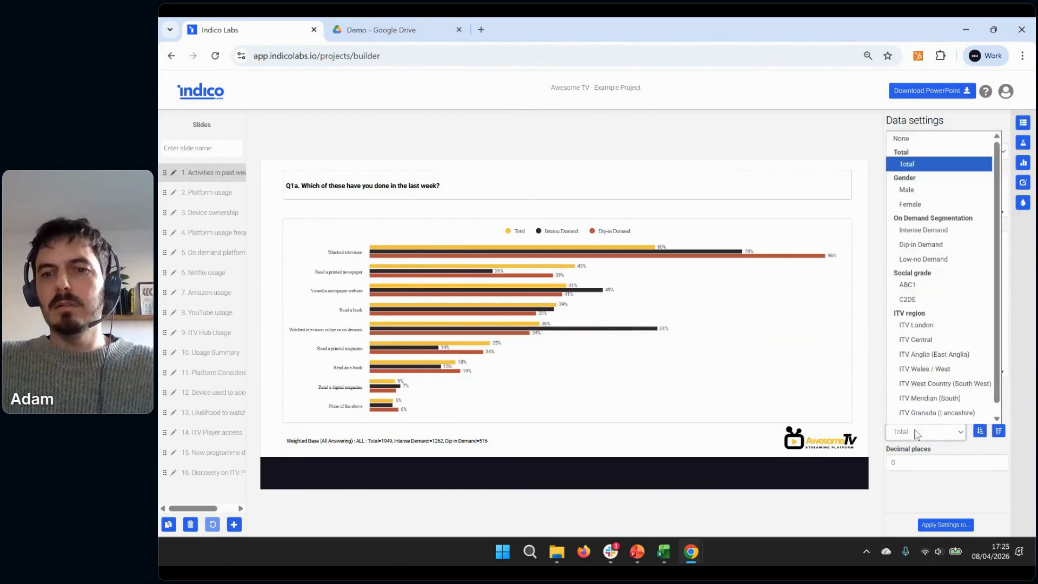
pyautogui.click(913, 144)
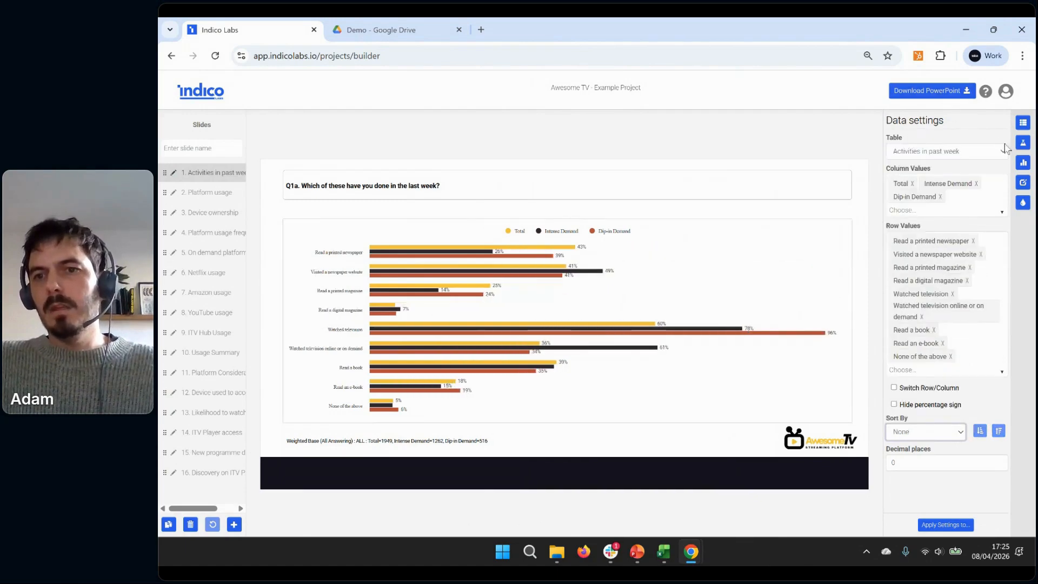
# Change the Activities in past week chart's type from Bar to Column
pyautogui.click(1022, 164)
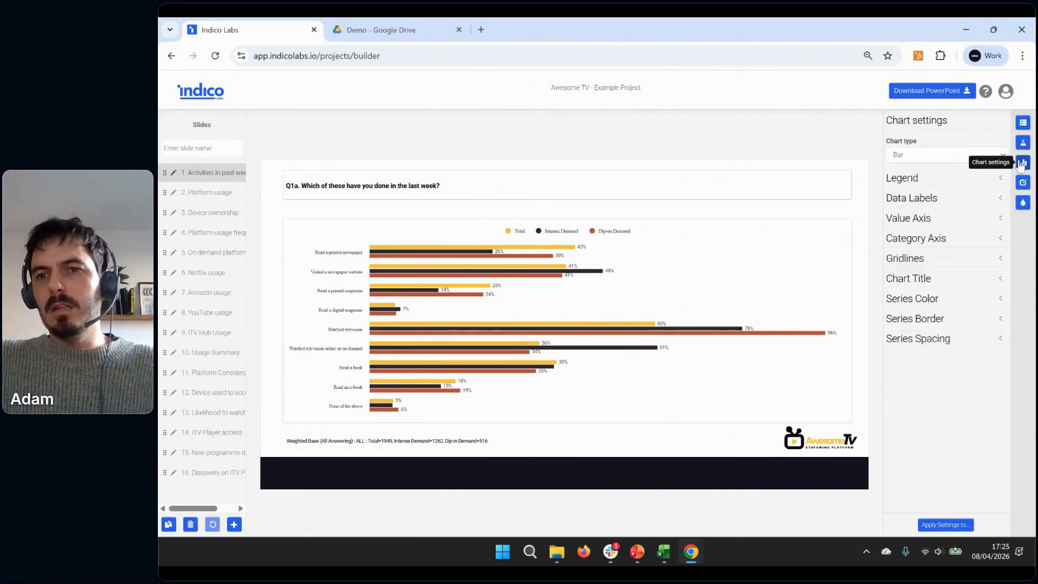
pyautogui.click(918, 158)
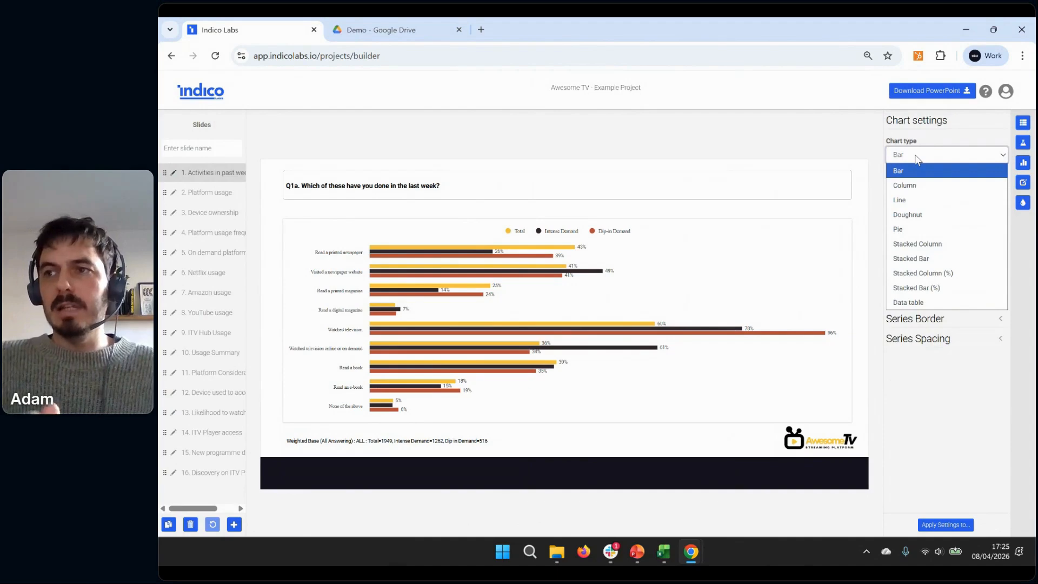
pyautogui.click(915, 185)
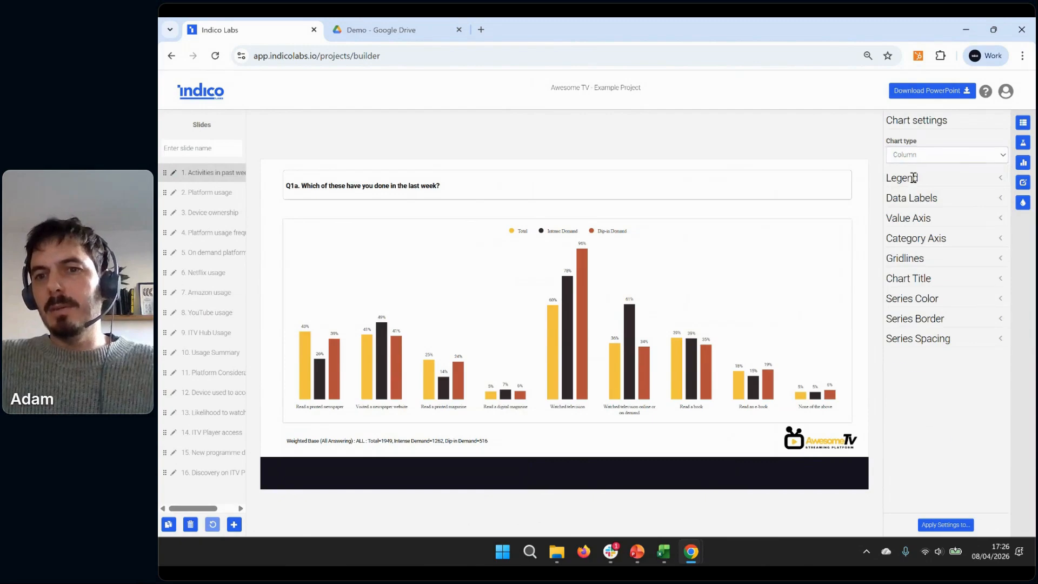
# Position the column chart's legend at Right and try its font size adjustment, returning the size to 10
pyautogui.click(913, 180)
pyautogui.click(912, 213)
pyautogui.click(911, 257)
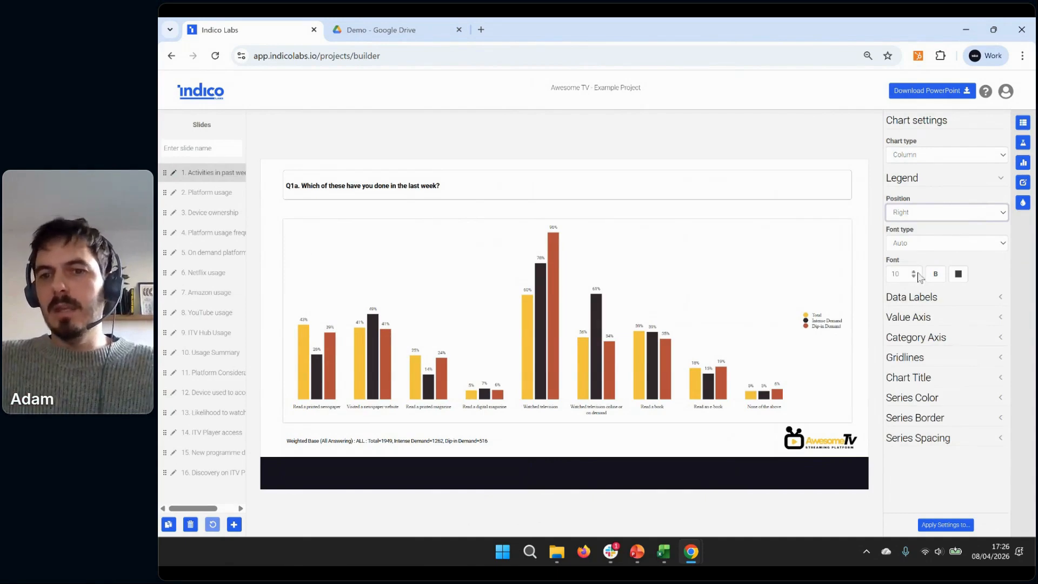
pyautogui.click(914, 272)
pyautogui.click(914, 277)
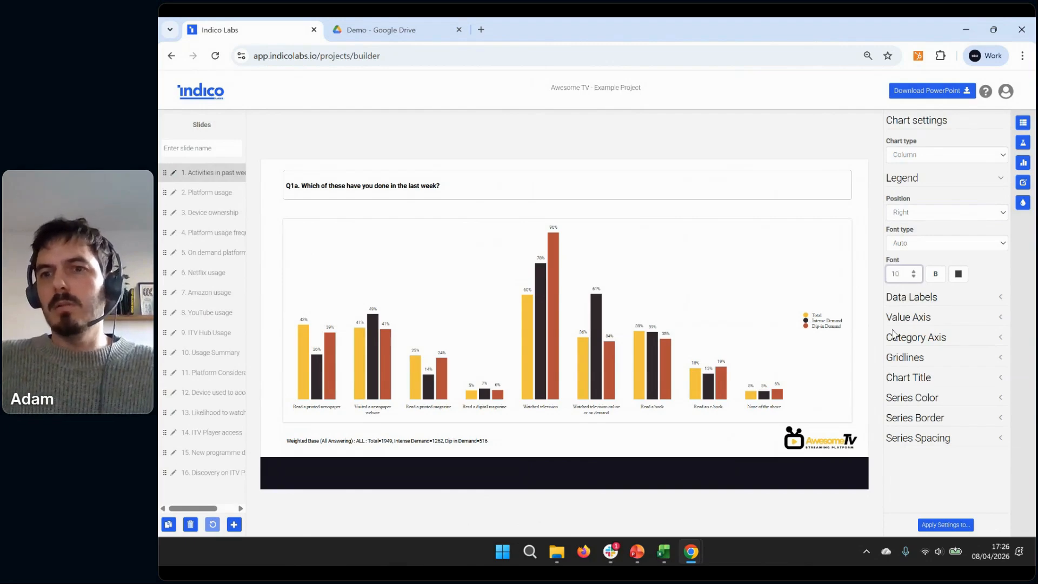
# Place the chart's data labels at Inside End, color them white (255, 255, 255), and check the font type and position choices
pyautogui.click(918, 298)
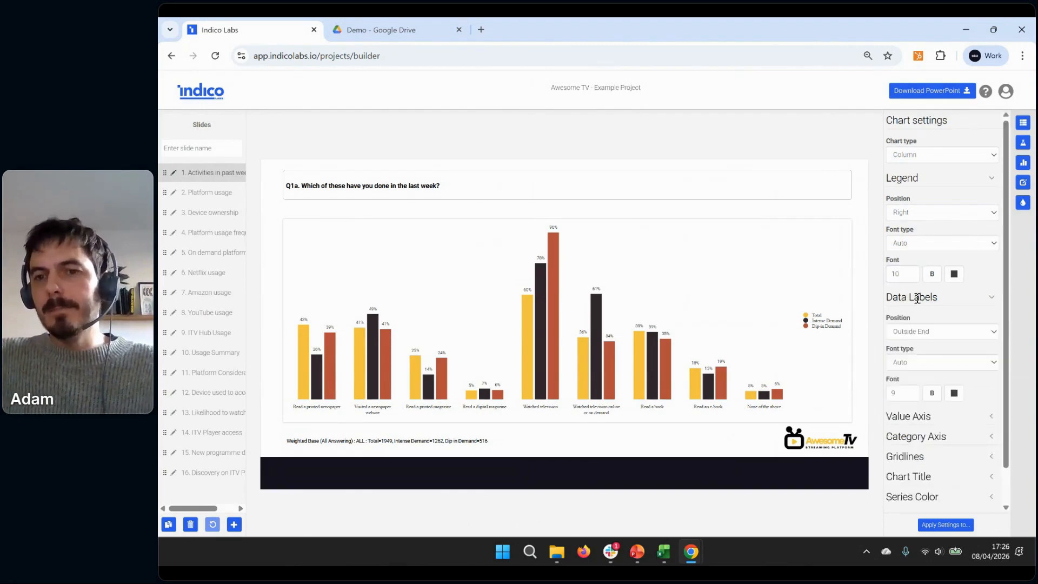
pyautogui.scroll(-1, 922, 295)
pyautogui.click(924, 292)
pyautogui.click(917, 322)
pyautogui.click(953, 355)
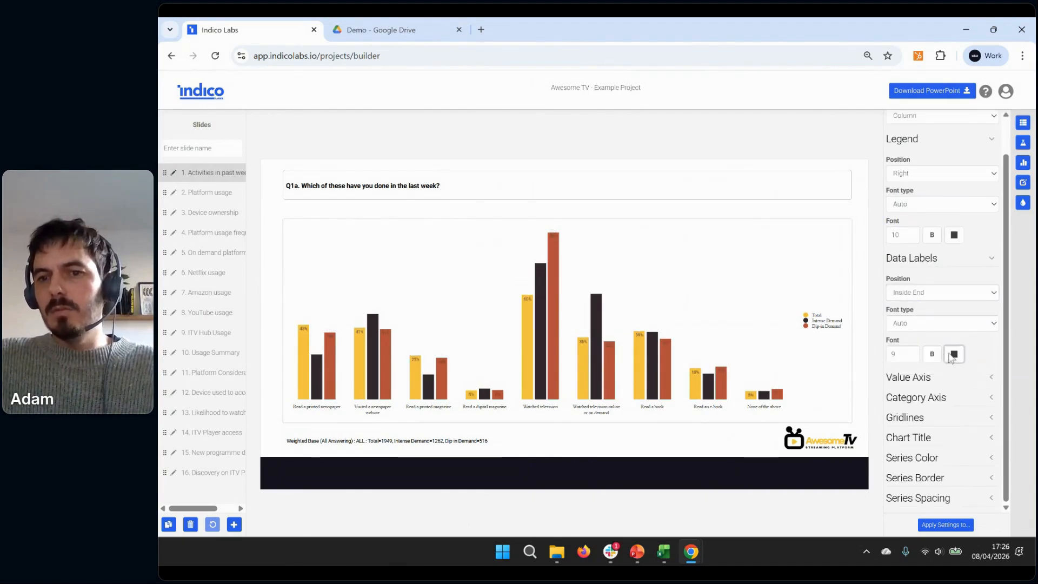
pyautogui.moveTo(858, 401); pyautogui.dragTo(841, 339)
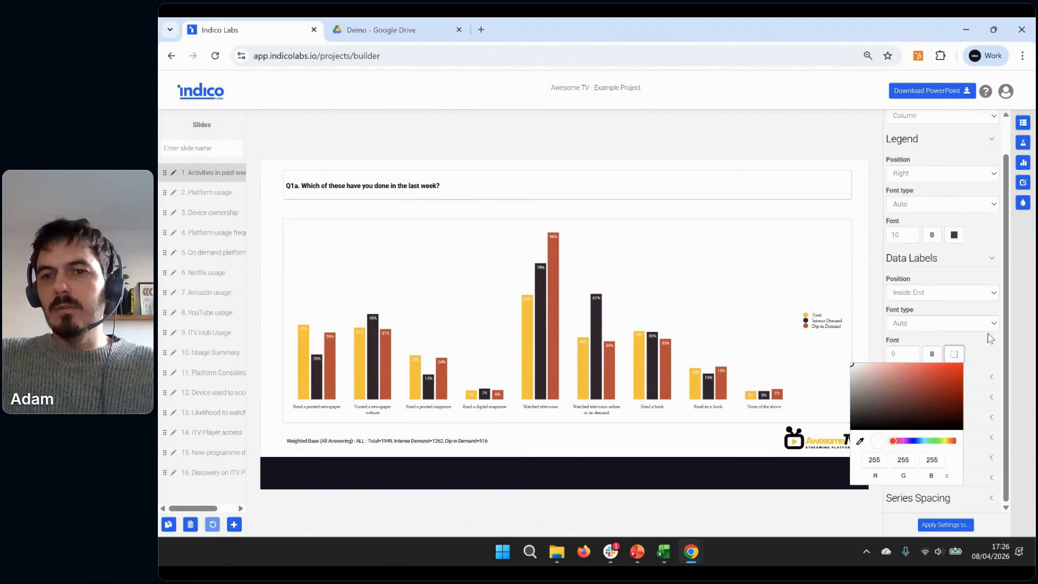
pyautogui.click(989, 353)
pyautogui.click(961, 325)
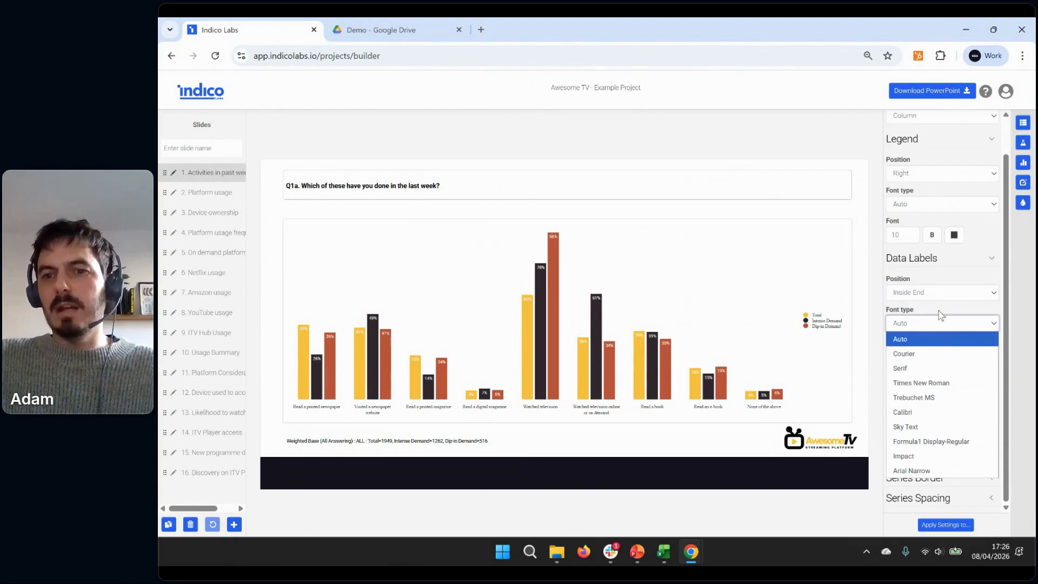
pyautogui.click(943, 319)
pyautogui.click(931, 292)
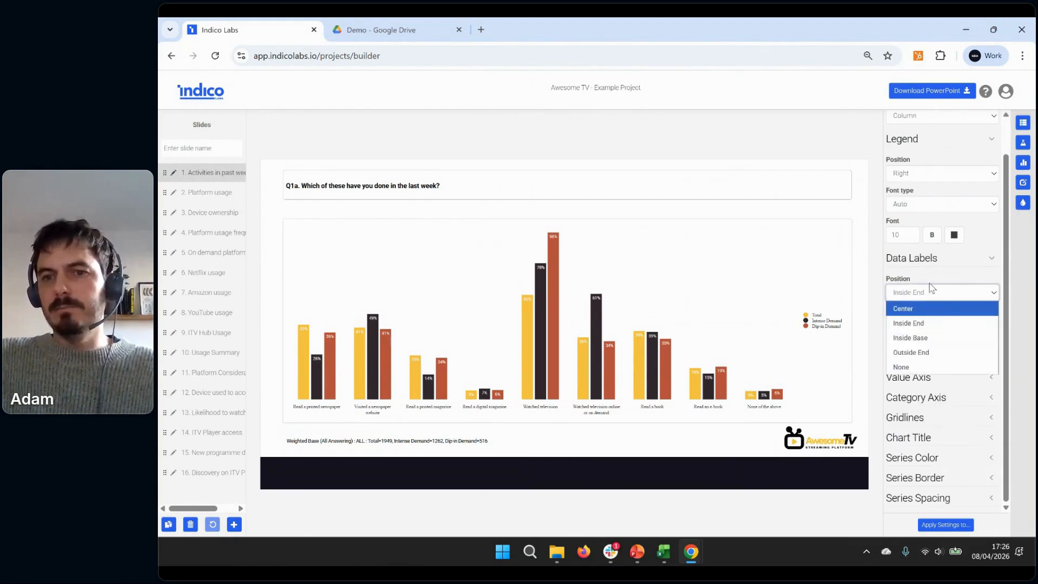
# Reset the legend and data label formatting by switching the chart type to Bar and back to Column, then collapse both setting groups
pyautogui.scroll(1, 932, 167)
pyautogui.click(931, 156)
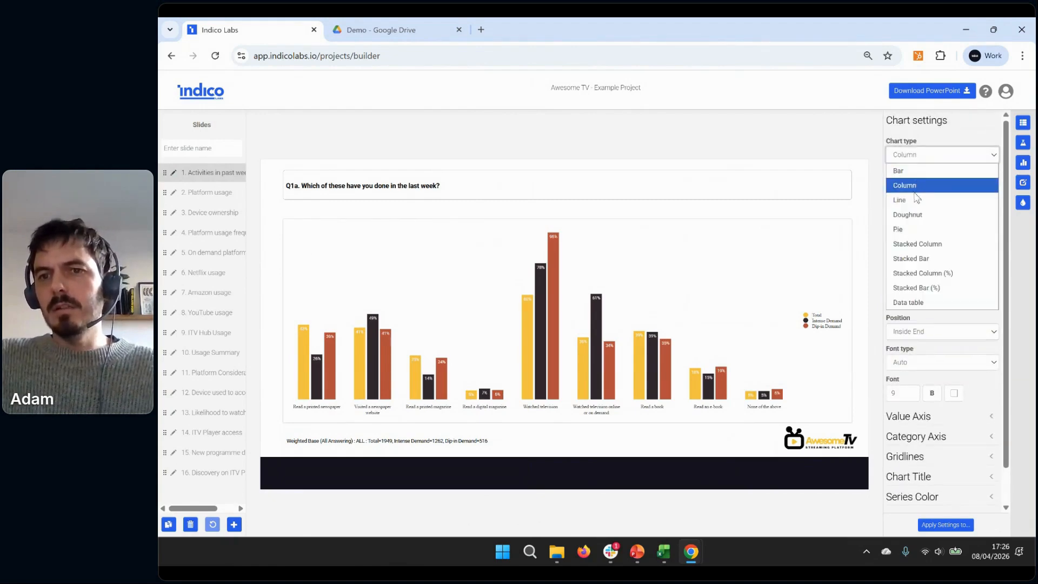
pyautogui.click(914, 171)
pyautogui.click(913, 156)
pyautogui.click(914, 186)
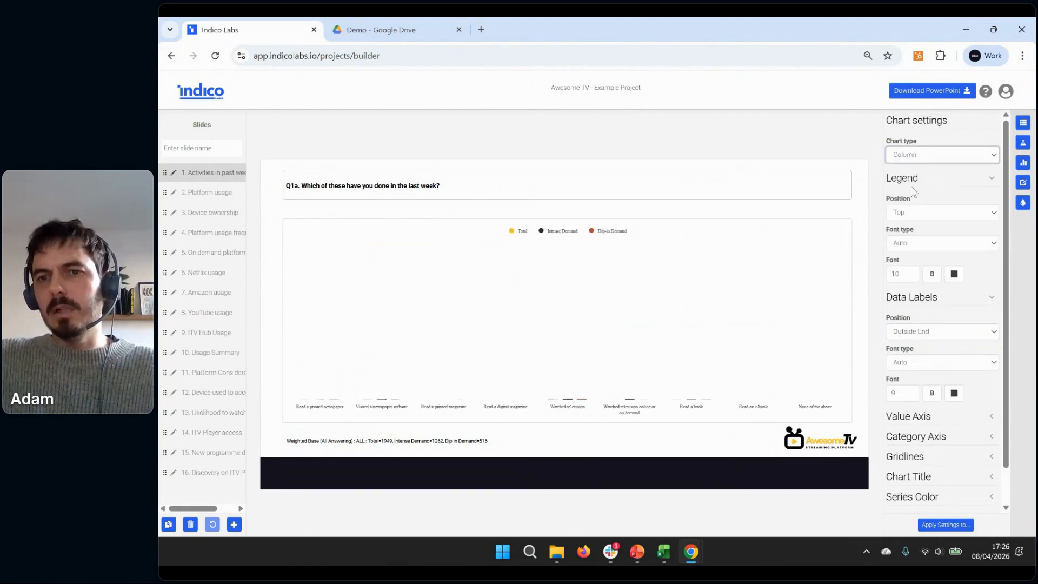
pyautogui.click(992, 178)
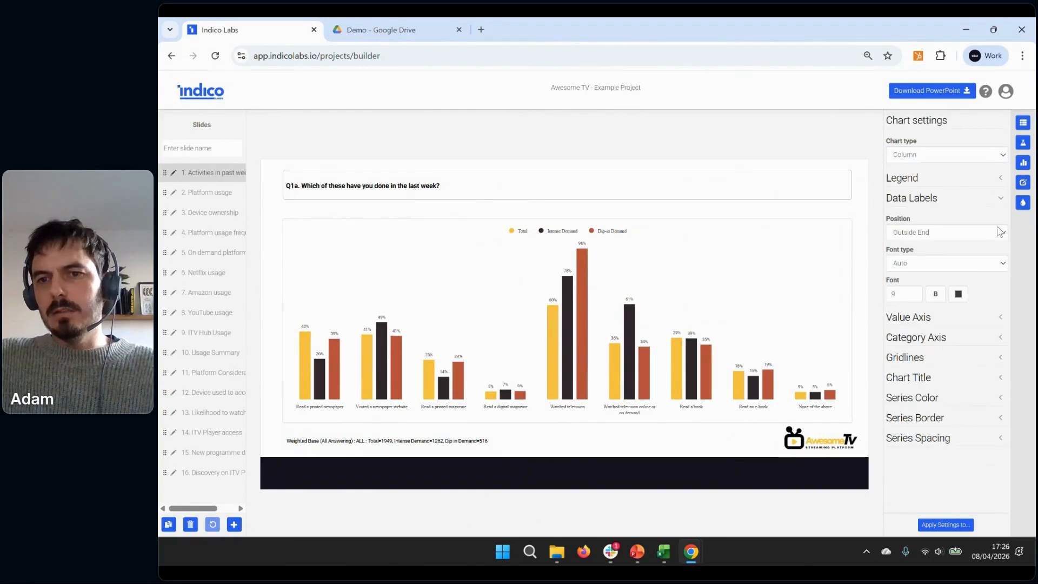
pyautogui.click(1001, 200)
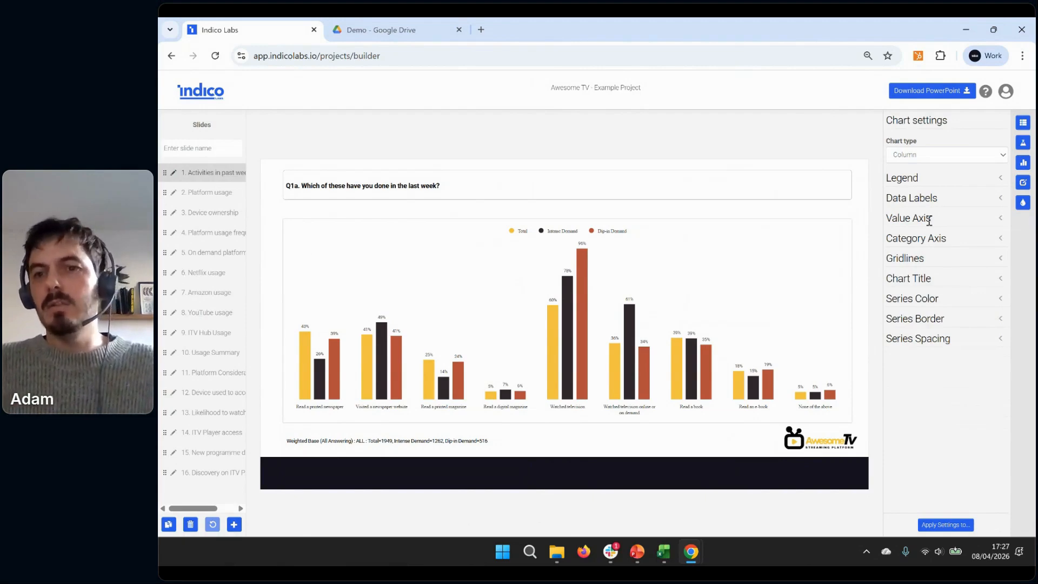
# Open the chart's Series Color settings and look through the saved color presets
pyautogui.click(924, 299)
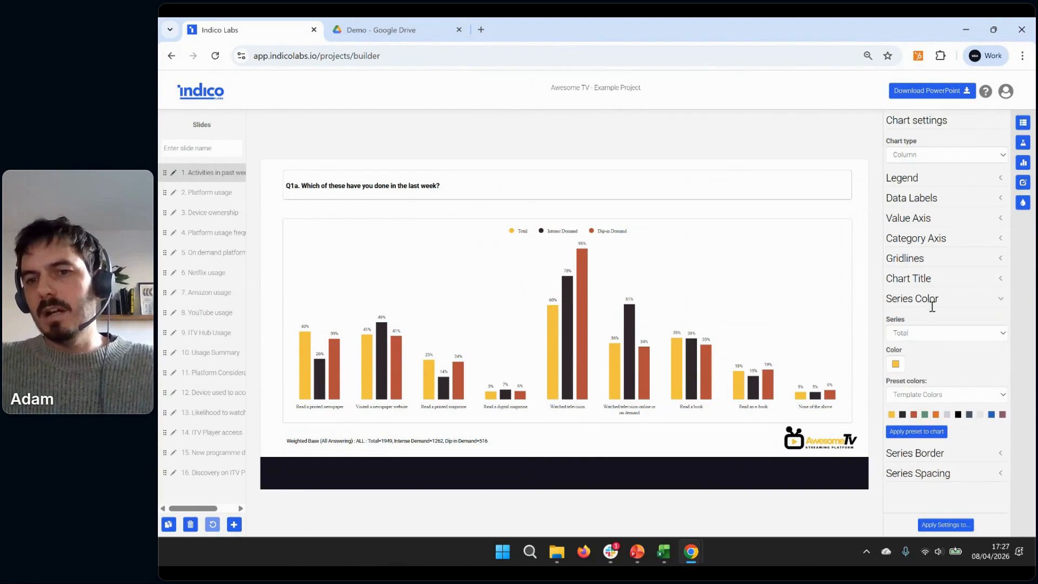
pyautogui.click(1023, 203)
pyautogui.scroll(-3, 950, 324)
pyautogui.scroll(3, 953, 323)
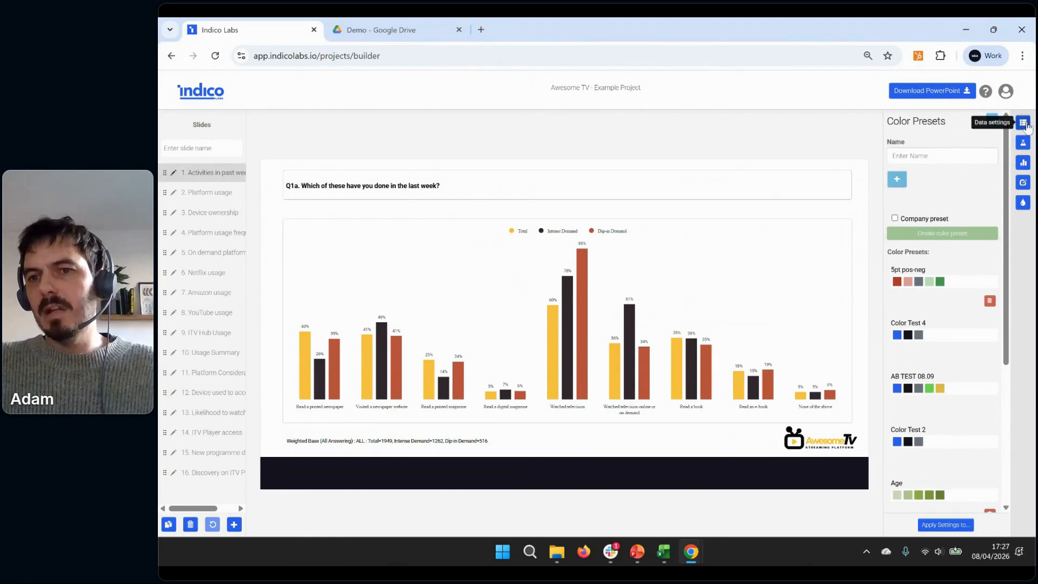
# Return to the chart's Series Color settings and apply the Age color preset to the chart
pyautogui.click(1023, 162)
pyautogui.click(940, 299)
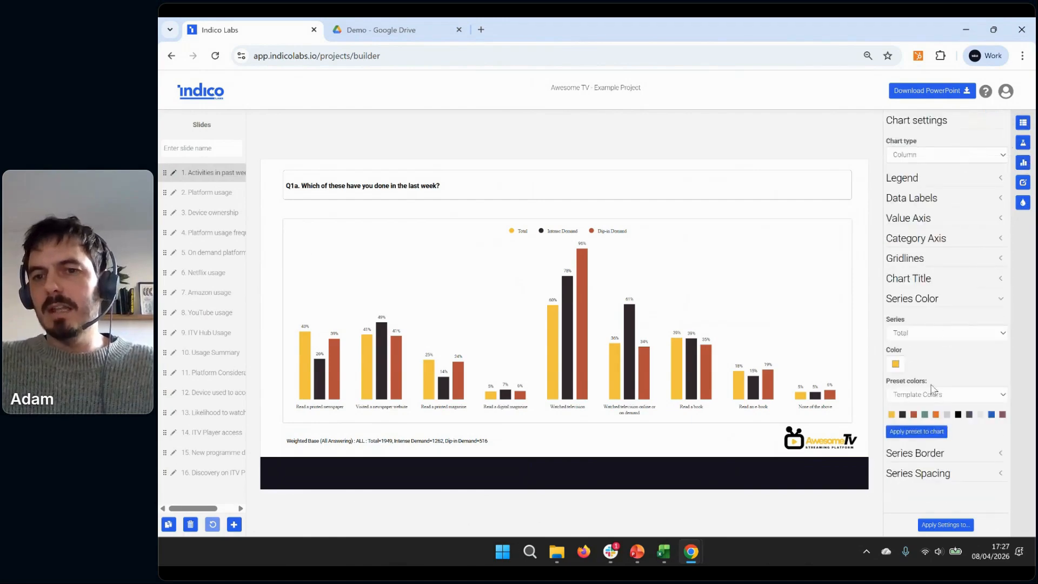
pyautogui.click(927, 395)
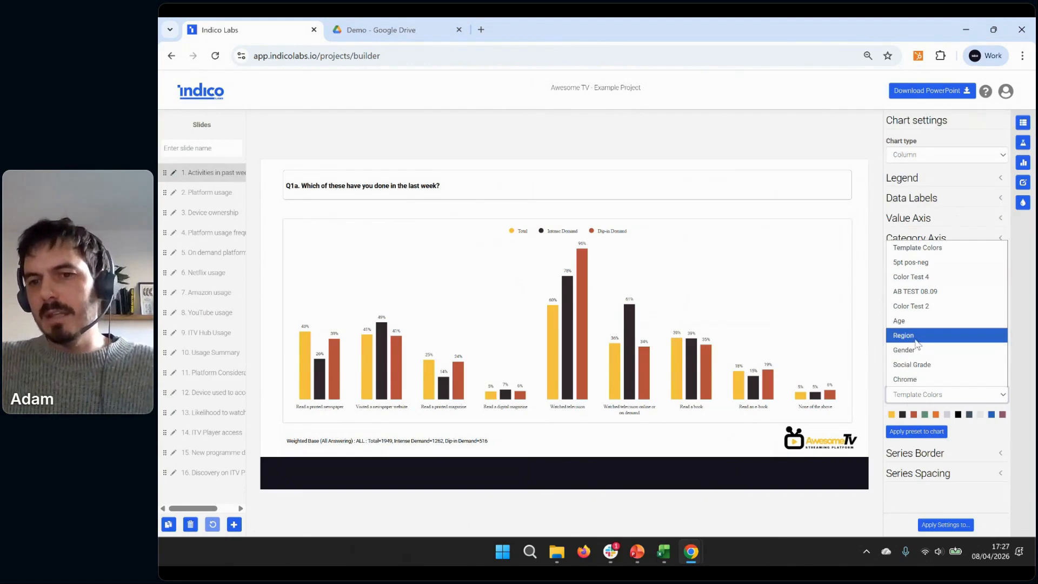
pyautogui.click(904, 321)
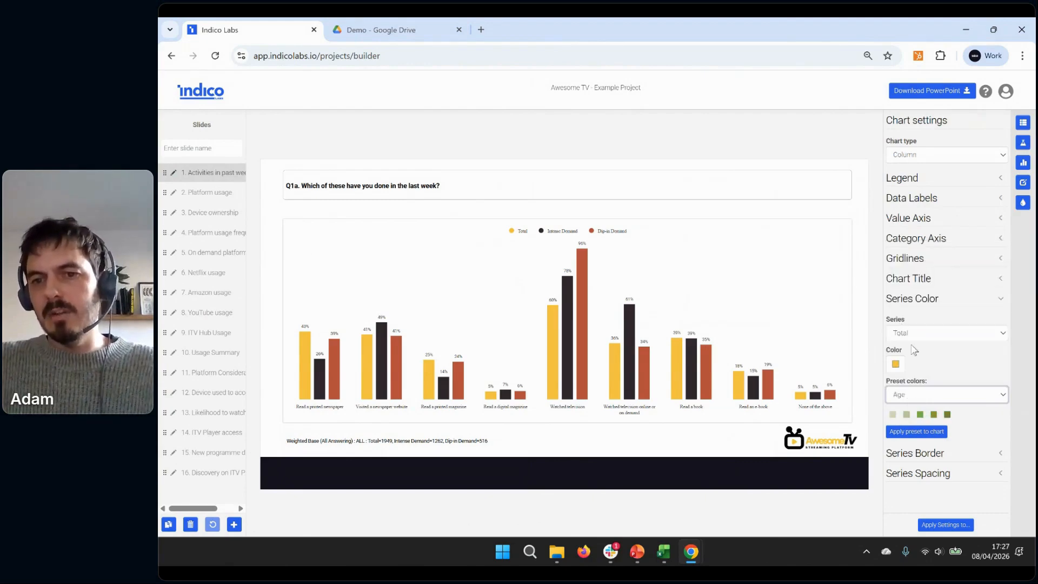
pyautogui.click(915, 432)
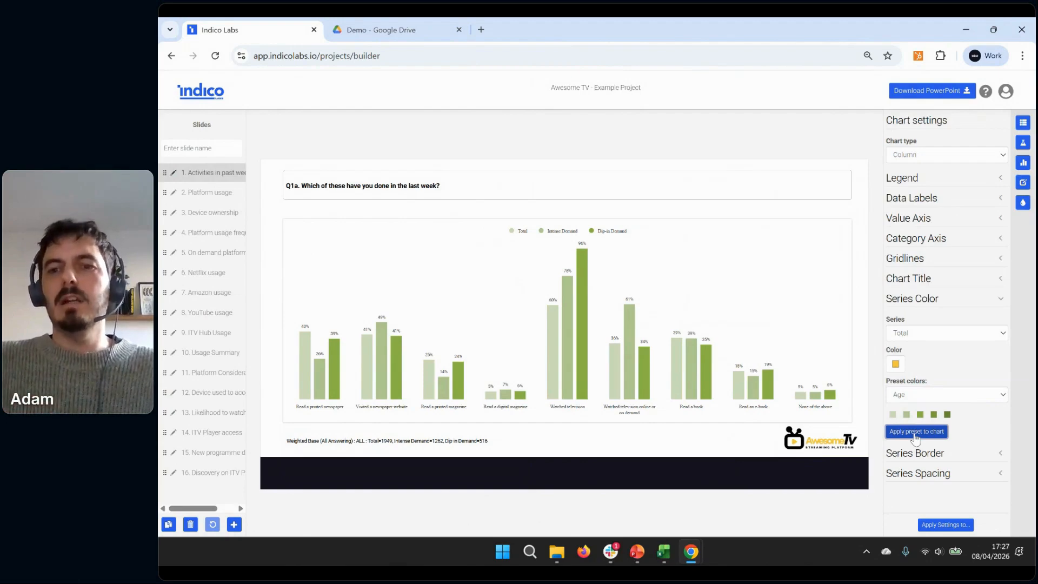
# Recolor the chart's Total series with the blue sampled from the Indico logo using the color picker's eyedropper
pyautogui.click(912, 333)
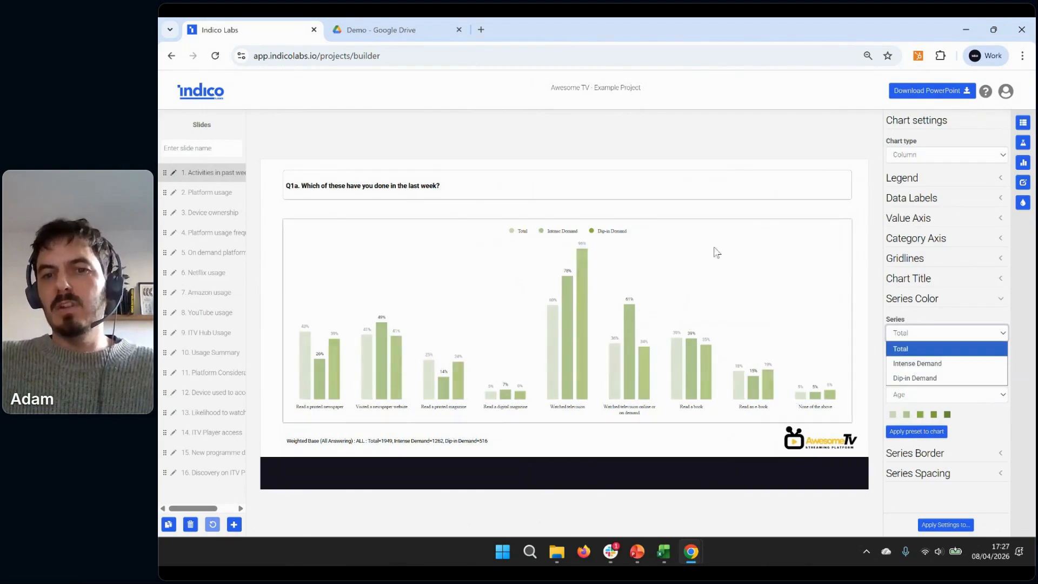
pyautogui.click(924, 350)
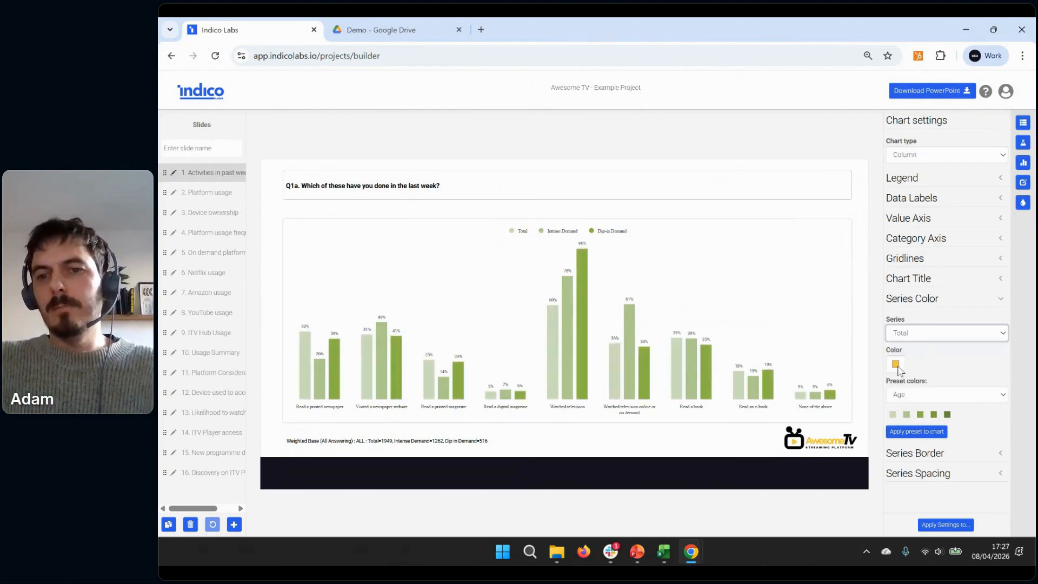
pyautogui.click(896, 366)
pyautogui.click(896, 451)
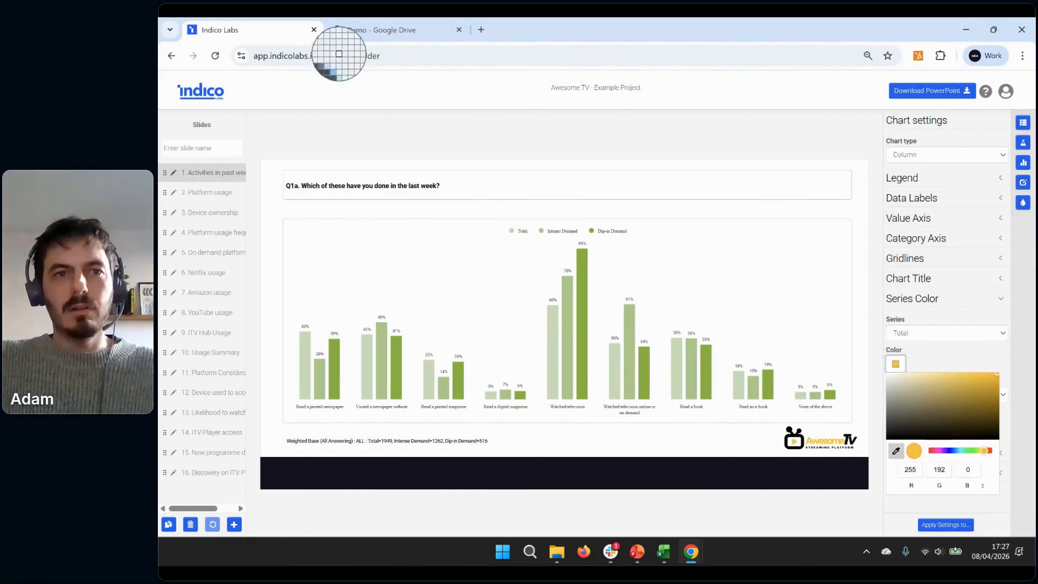
pyautogui.click(204, 91)
pyautogui.click(499, 161)
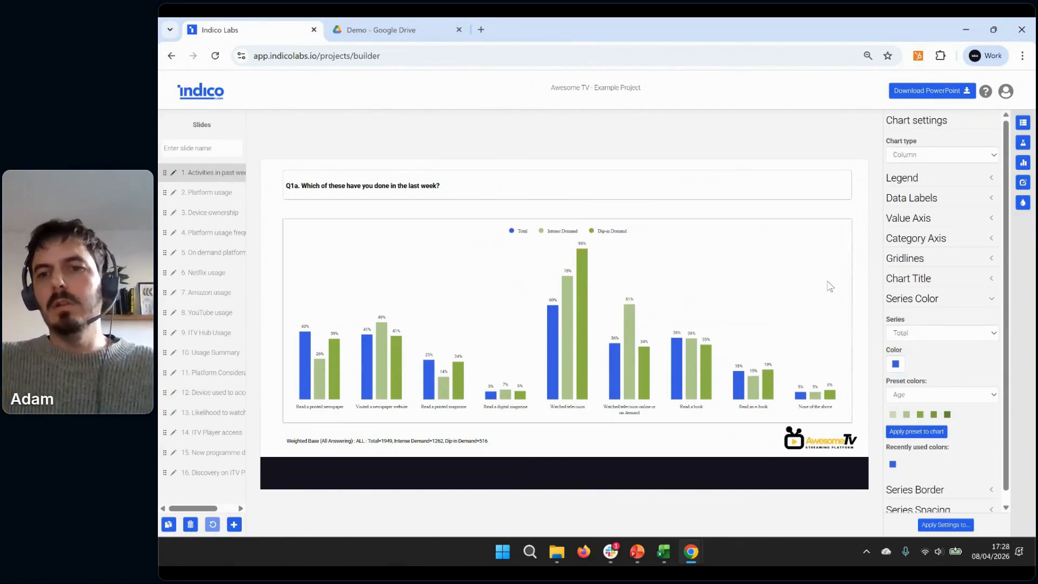
# Apply the Template Colors preset to the chart and collapse the Series Color settings
pyautogui.scroll(-1, 968, 364)
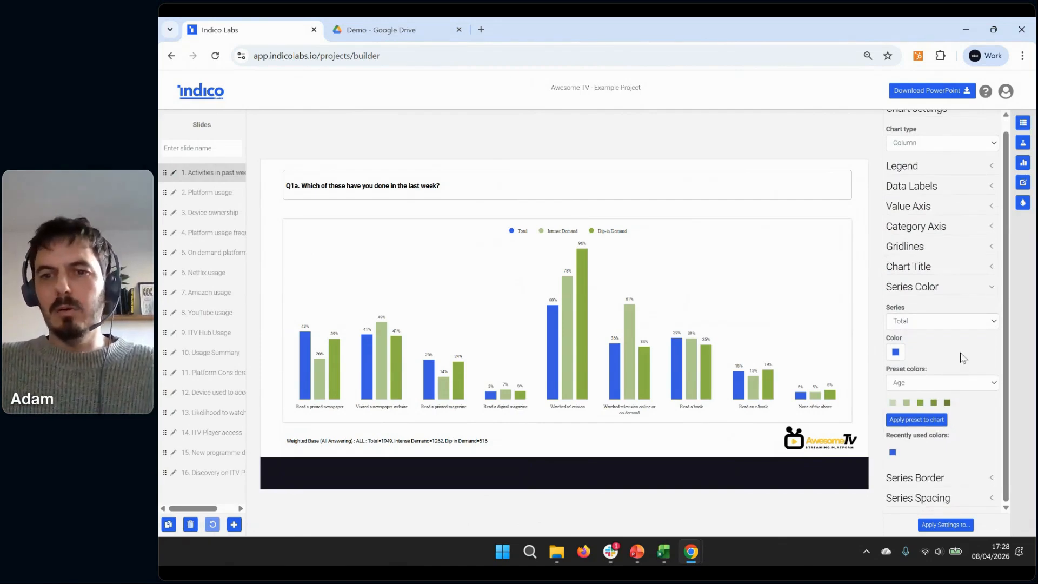
pyautogui.click(931, 325)
pyautogui.click(927, 325)
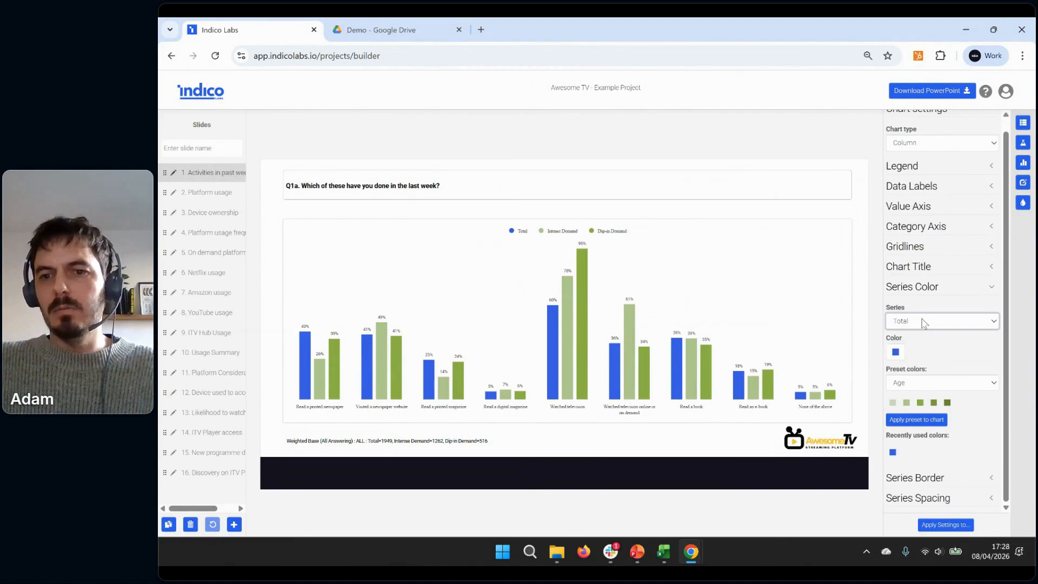
pyautogui.click(920, 388)
pyautogui.click(922, 235)
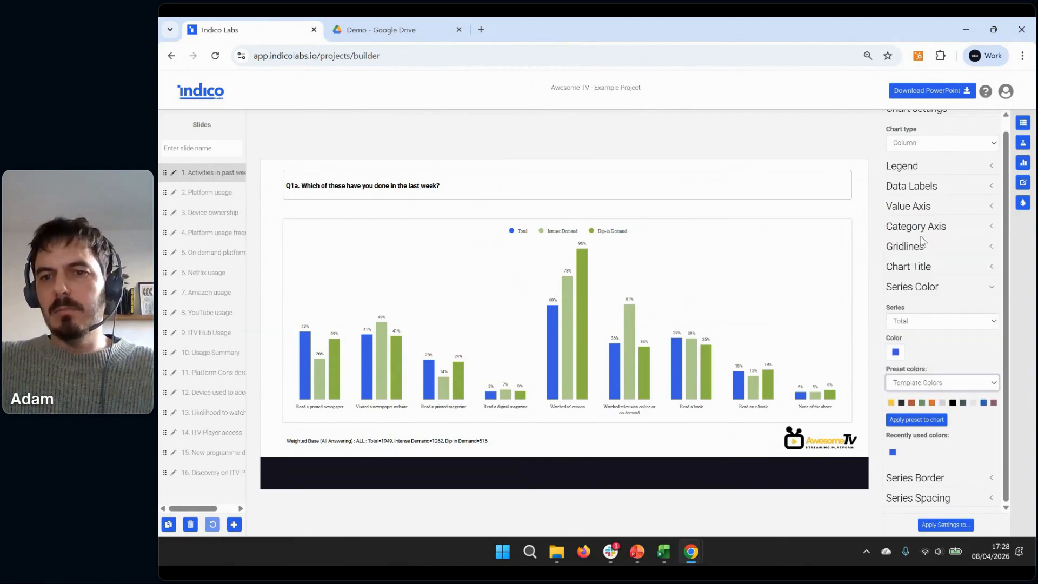
pyautogui.click(899, 422)
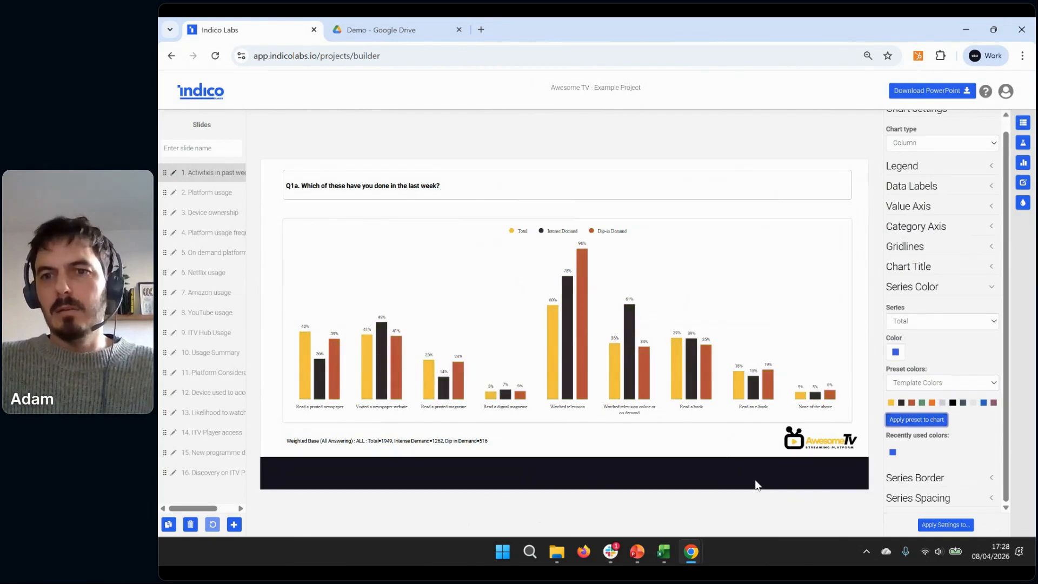
pyautogui.scroll(1, 968, 365)
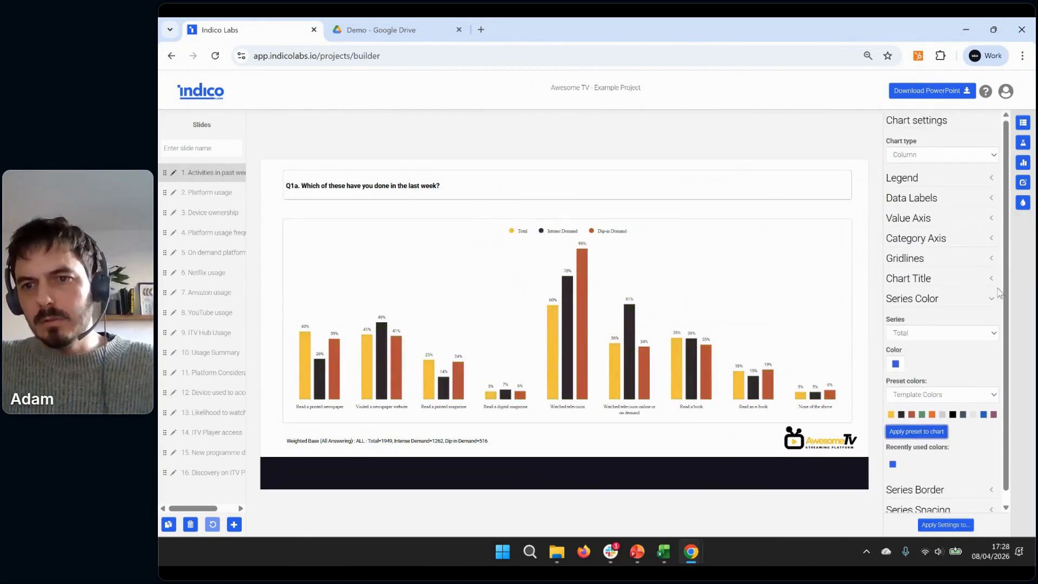
pyautogui.click(994, 304)
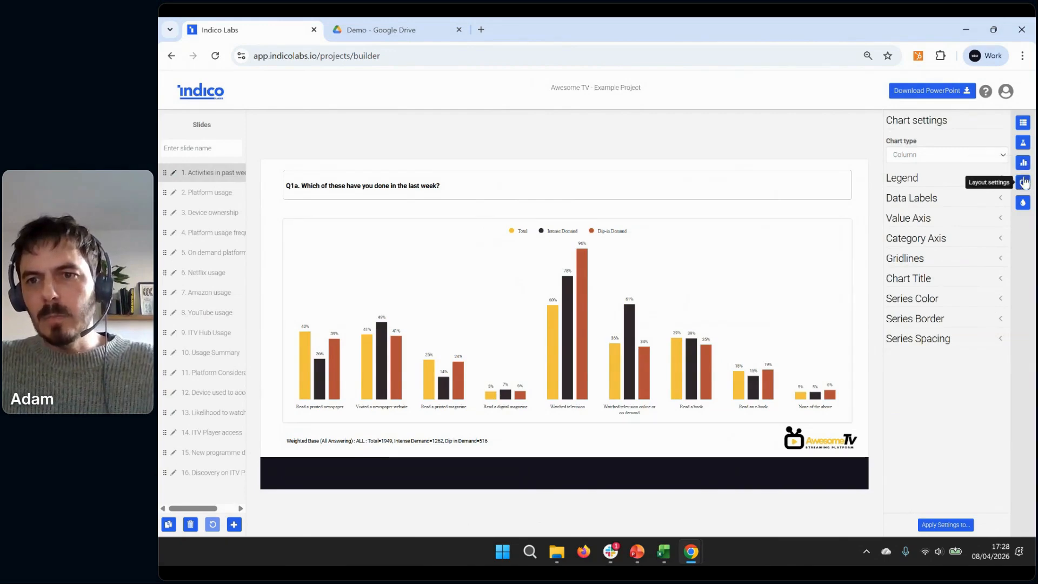
# Check the Statistical Analysis settings, return to the chart settings, and look through the charts on slides 2 to 4 before going back to slide 1
pyautogui.click(1023, 144)
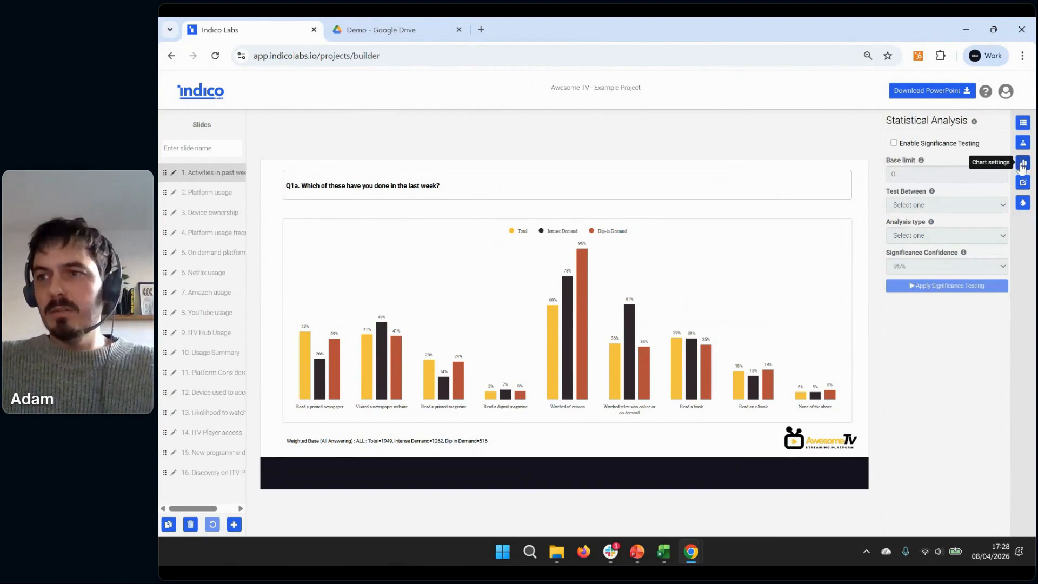
pyautogui.click(1022, 164)
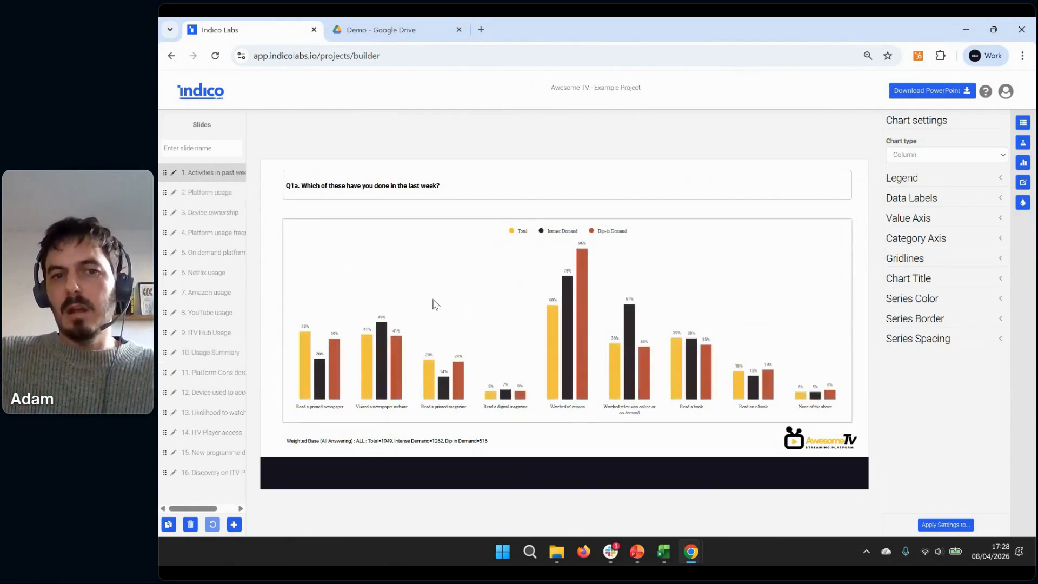
pyautogui.click(219, 192)
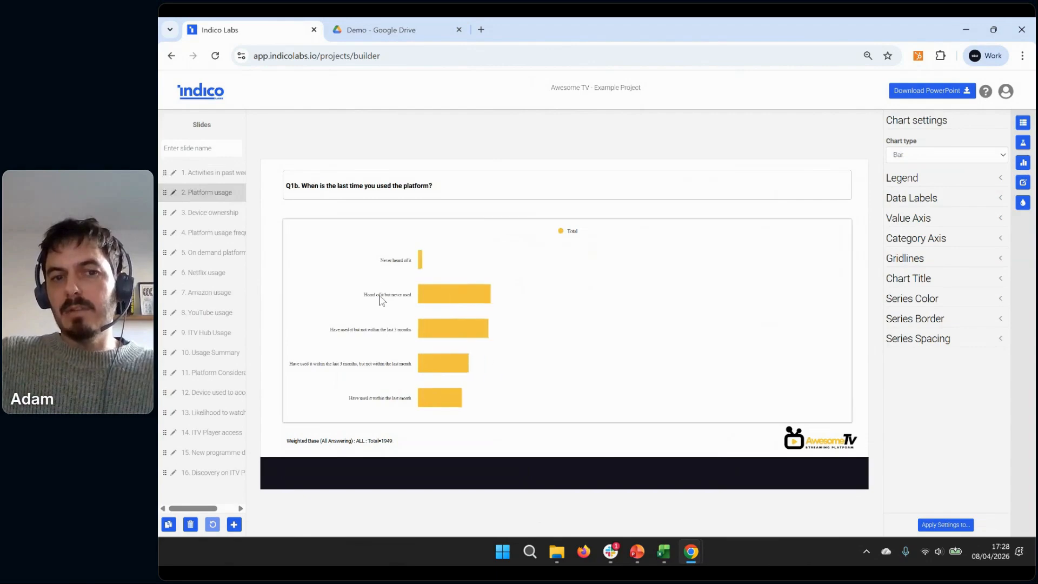
pyautogui.click(206, 213)
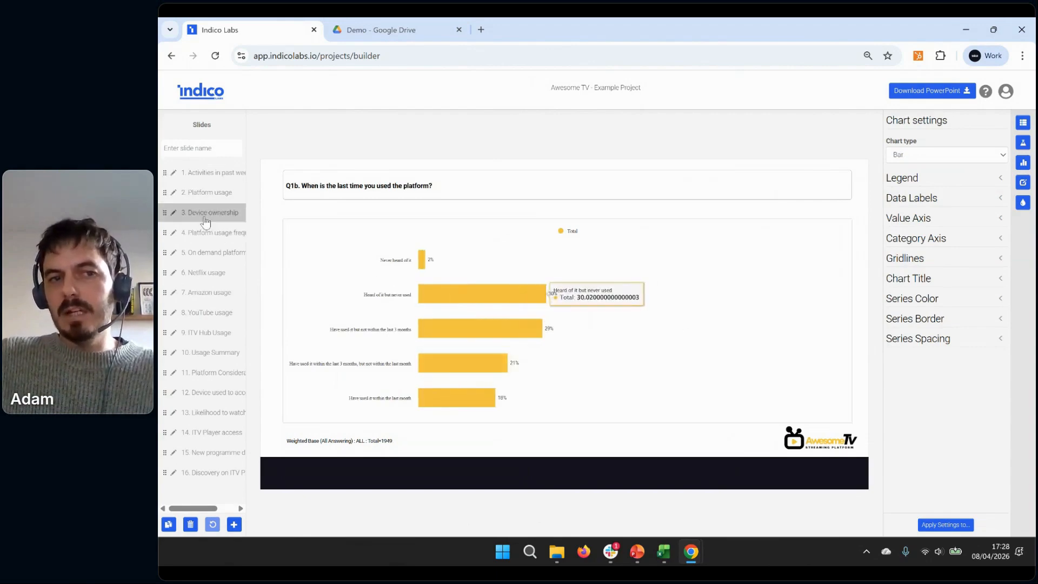
pyautogui.click(211, 234)
pyautogui.click(209, 172)
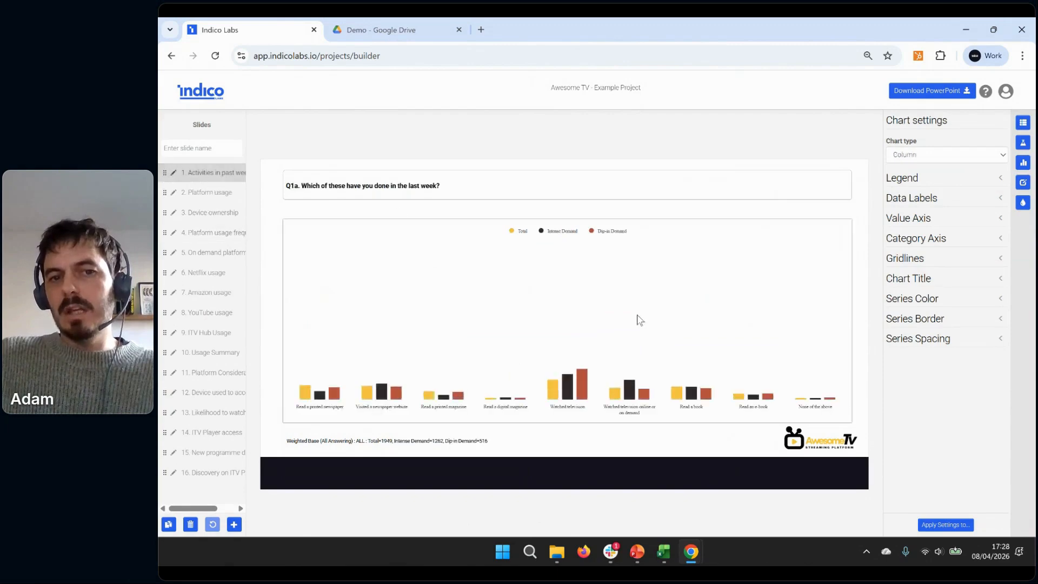
# Apply slide 1's settings to all slides with Filter Rows set to Do not apply, and check slide 2
pyautogui.click(947, 525)
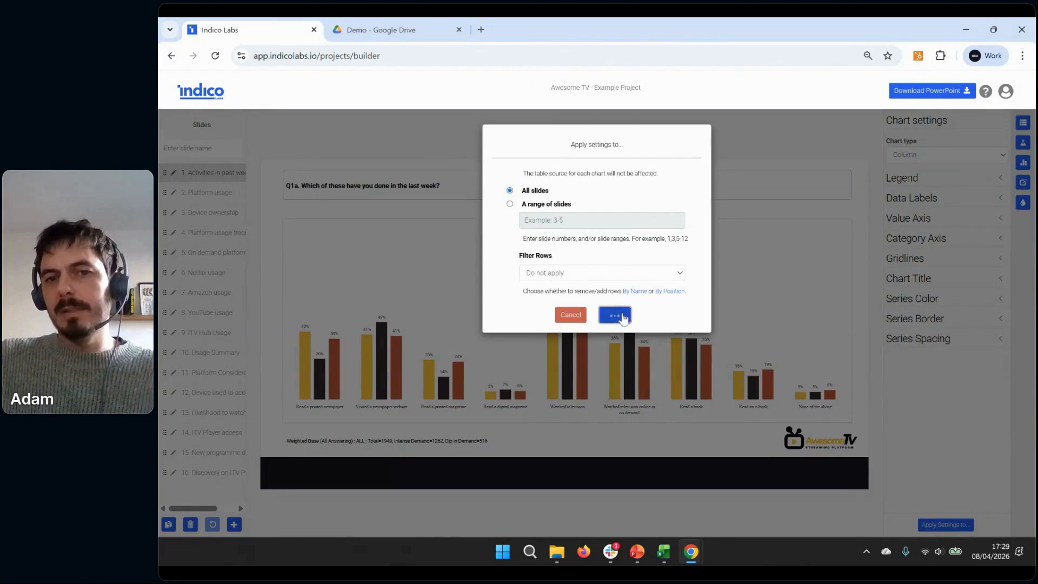
pyautogui.click(617, 315)
pyautogui.click(207, 194)
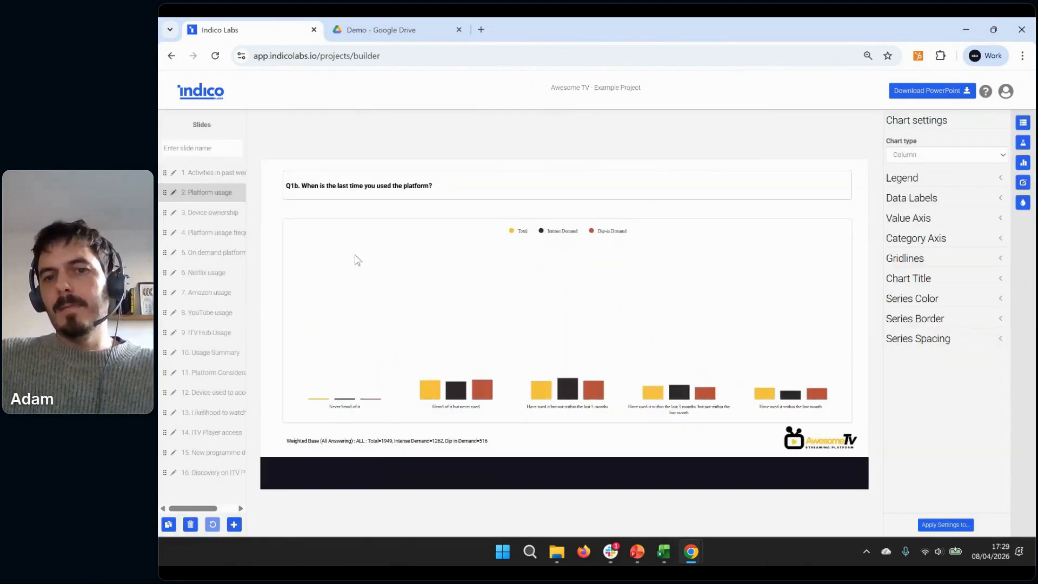
# Export all slides to PowerPoint, open the downloaded Awesome_TV_-_Example_Project presentation, and enable editing
pyautogui.click(935, 95)
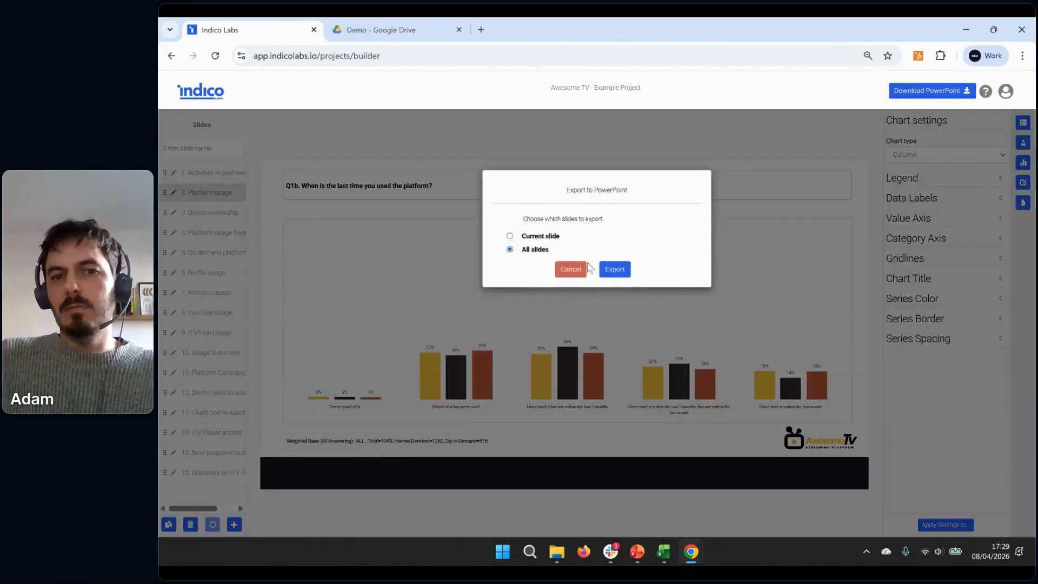
pyautogui.click(624, 273)
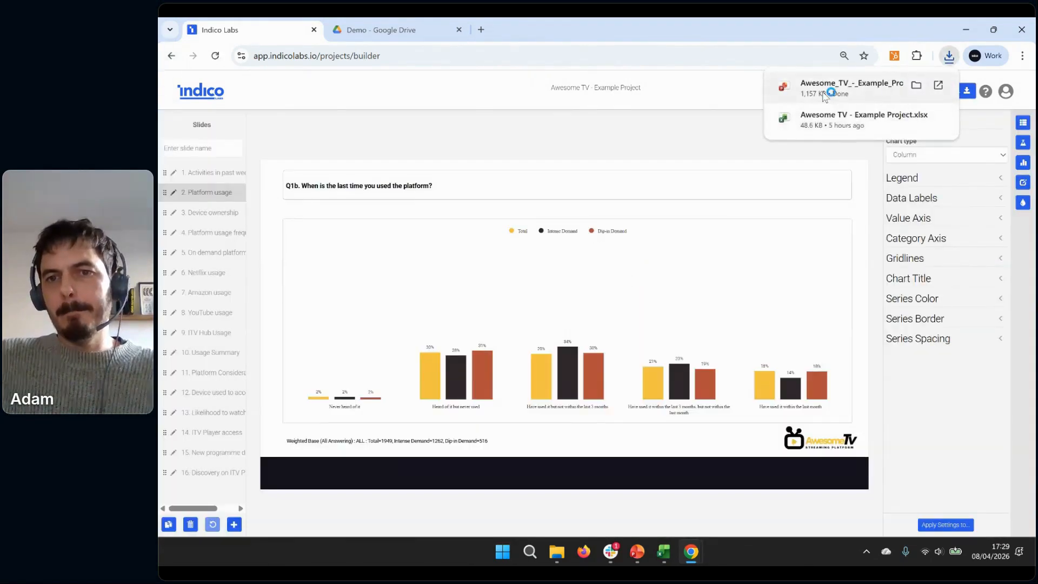
pyautogui.click(825, 89)
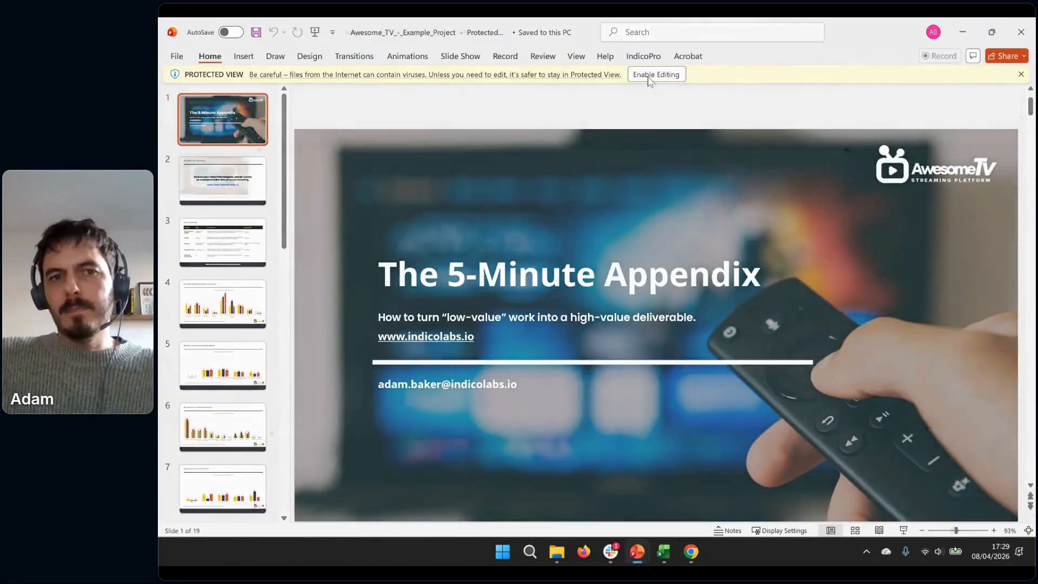
pyautogui.click(648, 76)
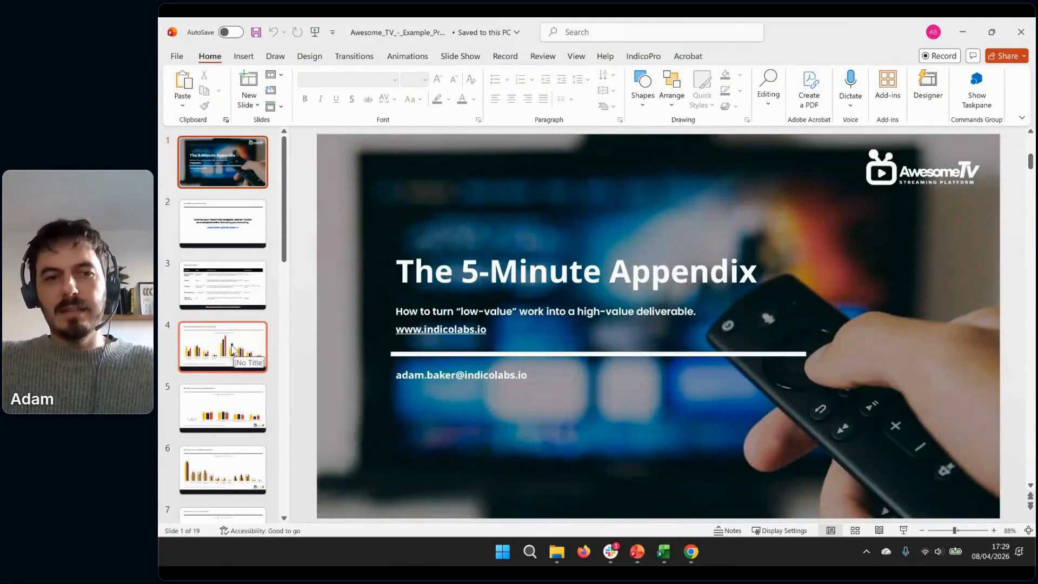
# View slides 4 and 5 of the exported deck, and try narrowing the slide 5 chart and widening it back
pyautogui.click(235, 349)
pyautogui.scroll(-1, 228, 410)
pyautogui.click(227, 406)
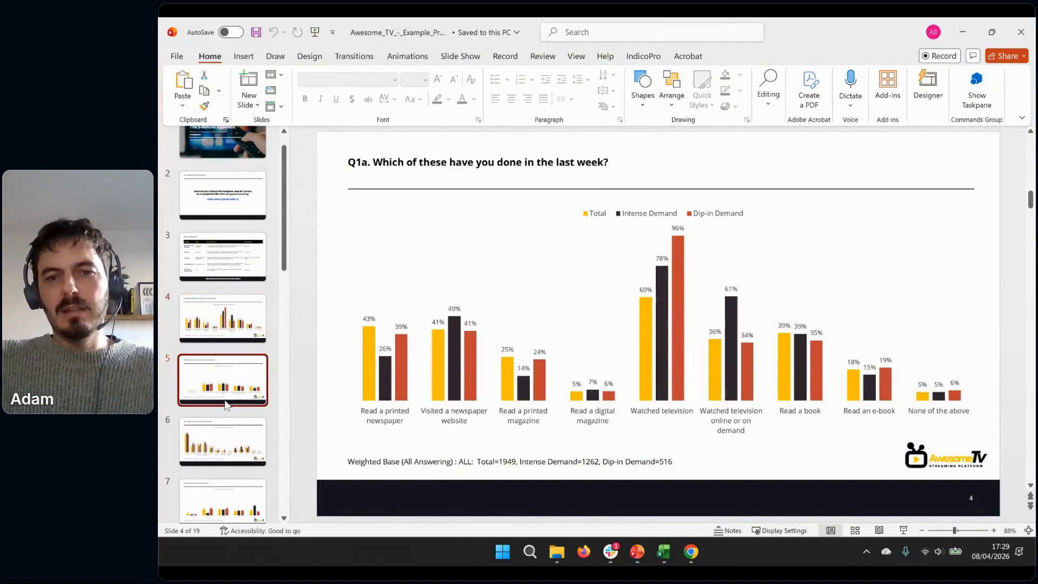
pyautogui.click(592, 291)
pyautogui.moveTo(984, 319); pyautogui.dragTo(650, 319)
pyautogui.moveTo(762, 316); pyautogui.dragTo(959, 321)
# Inspect the data sheet behind the slide 5 chart, close it, and deselect the chart
pyautogui.rightClick(724, 310)
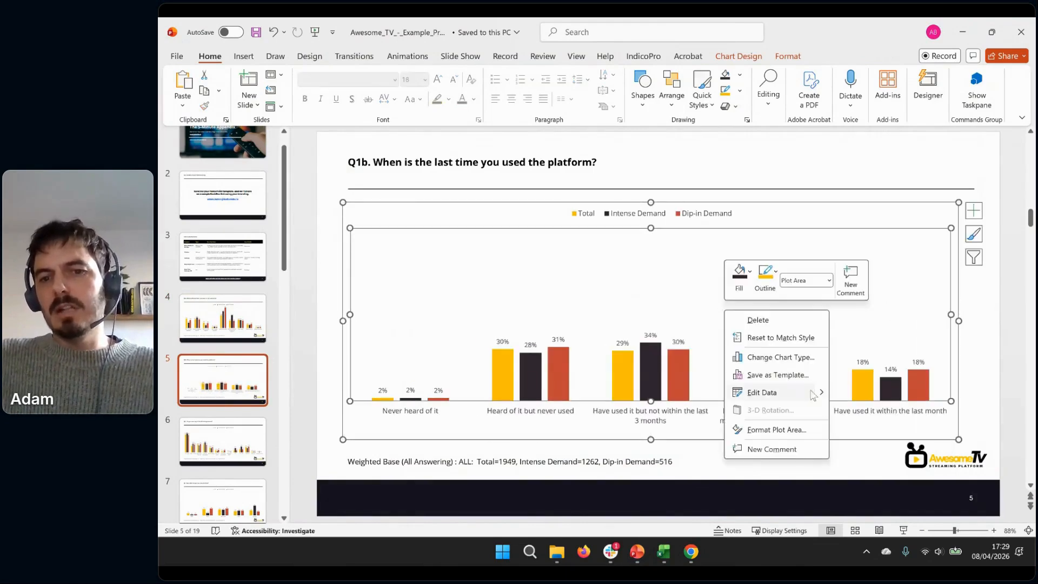
pyautogui.click(783, 393)
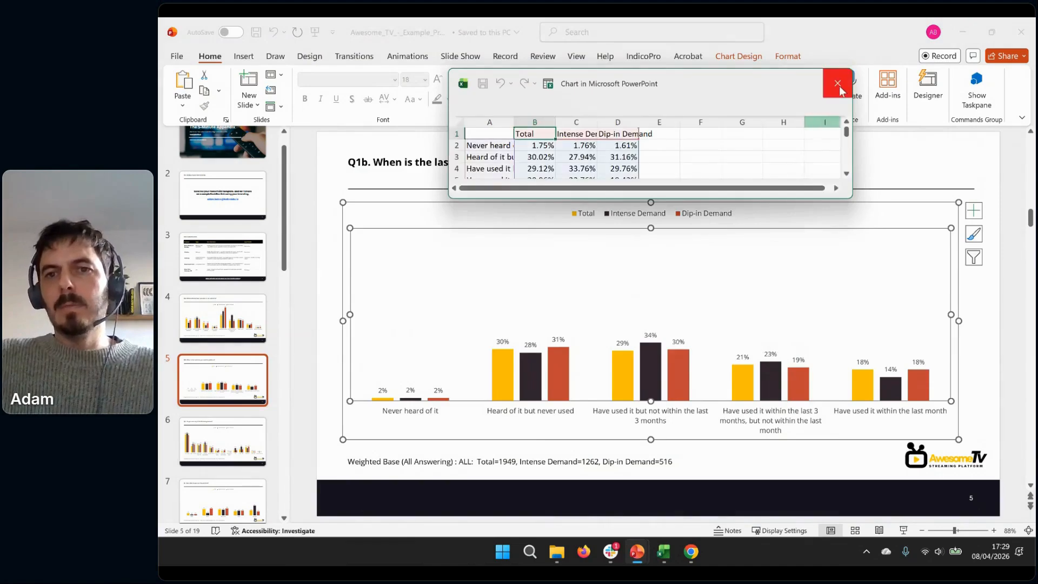
pyautogui.click(839, 86)
pyautogui.click(333, 258)
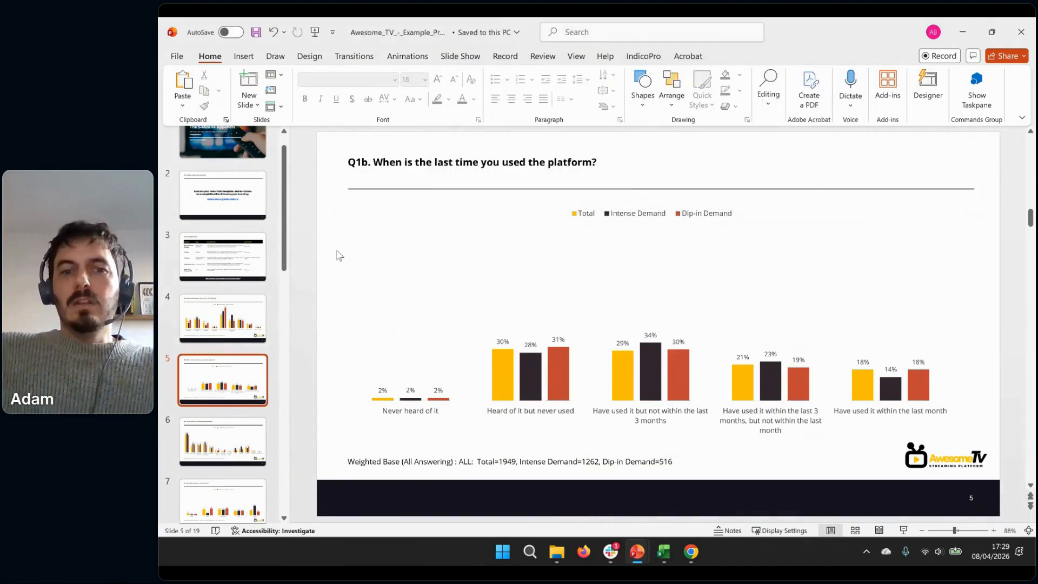
# Minimize the exported presentation, switch back to the Indico Labs project in Chrome, and open slide 1
pyautogui.click(963, 31)
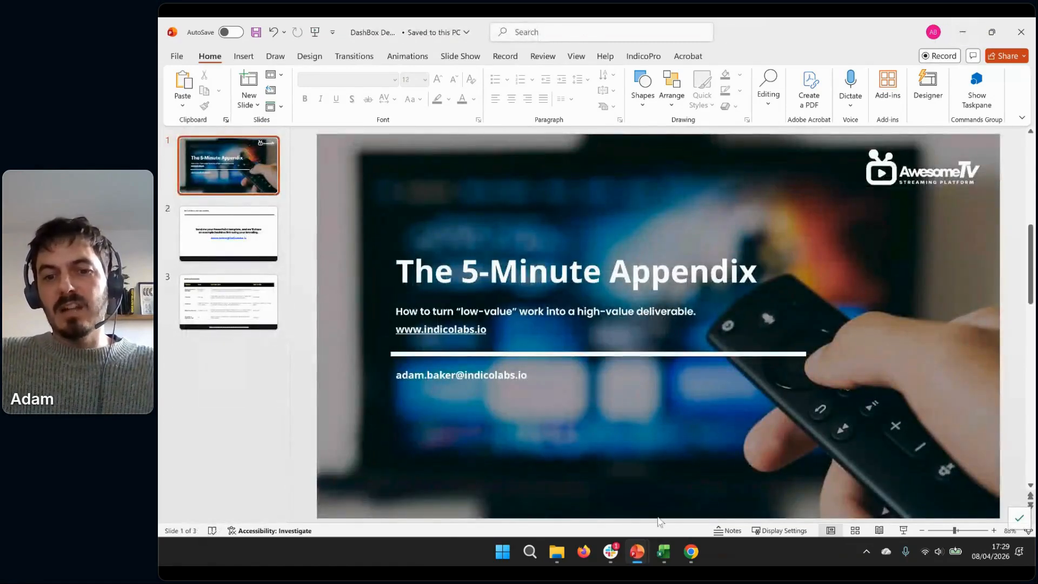
pyautogui.moveTo(691, 552)
pyautogui.click(695, 486)
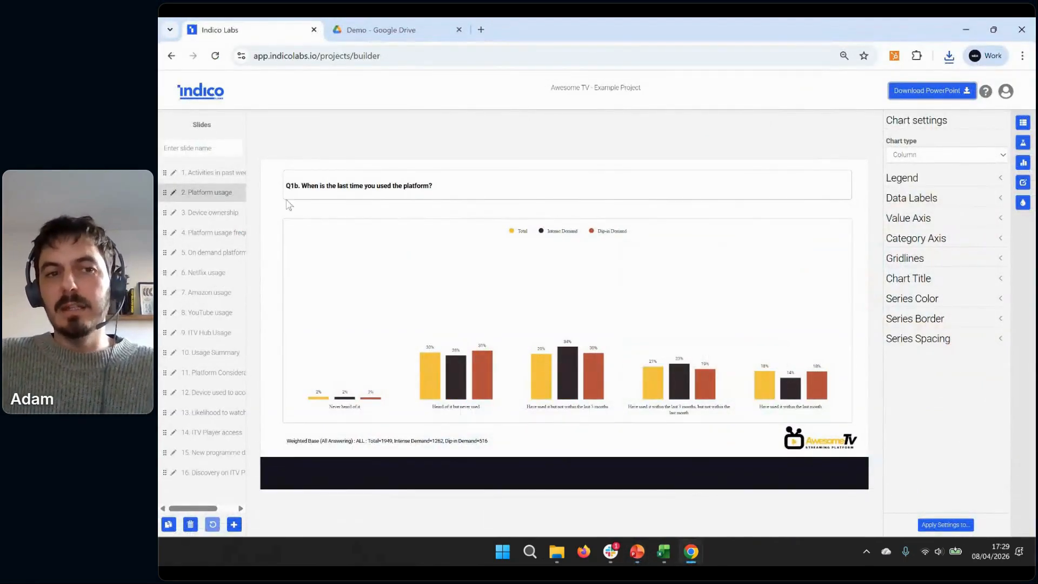
pyautogui.click(231, 174)
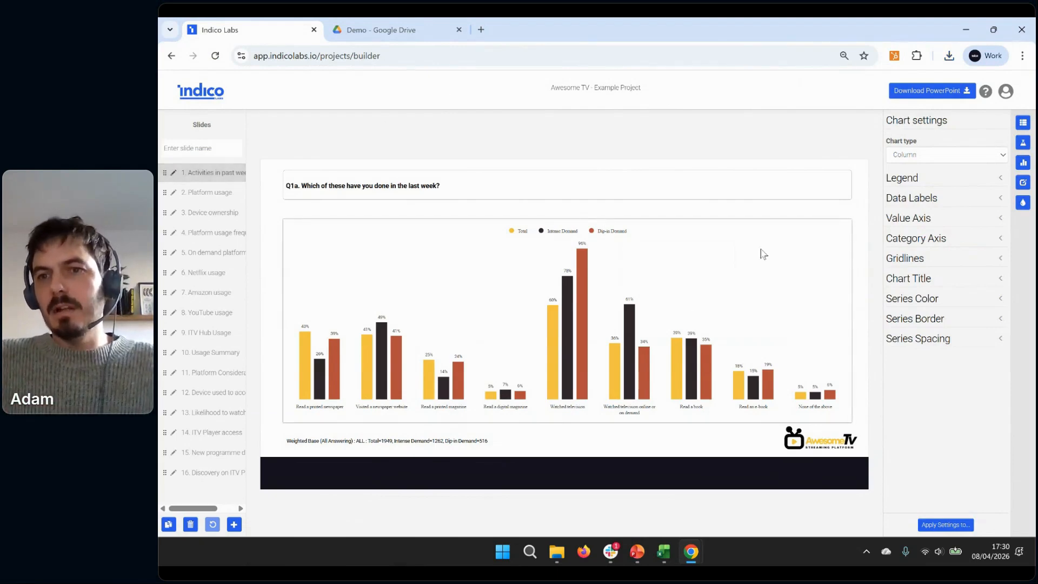
# Add the whole On Demand Segmentation group to slide 1's column values, and toggle Total off and on again
pyautogui.click(1023, 122)
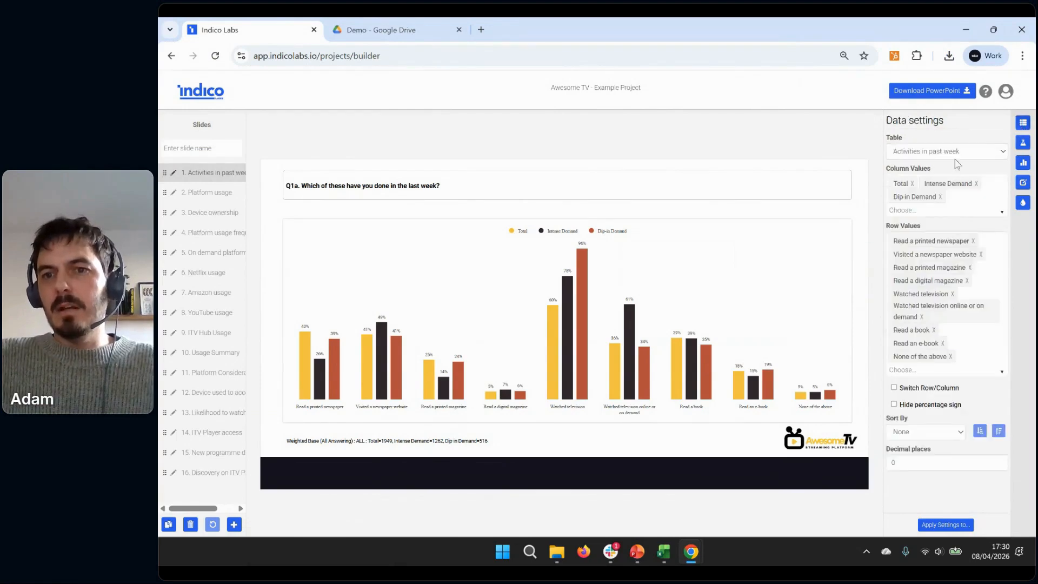
pyautogui.click(950, 201)
pyautogui.click(902, 227)
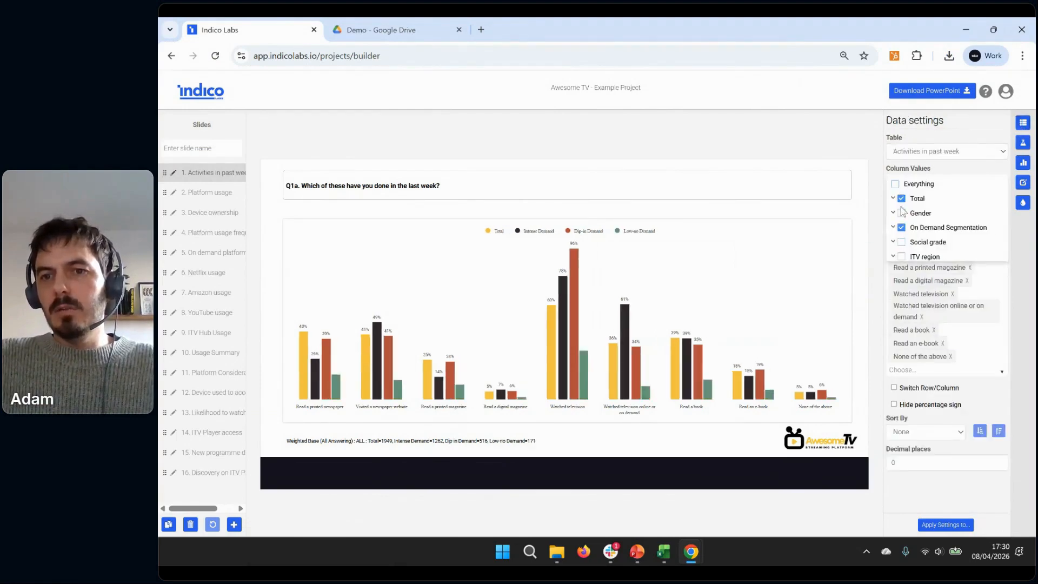
pyautogui.click(901, 199)
pyautogui.click(901, 198)
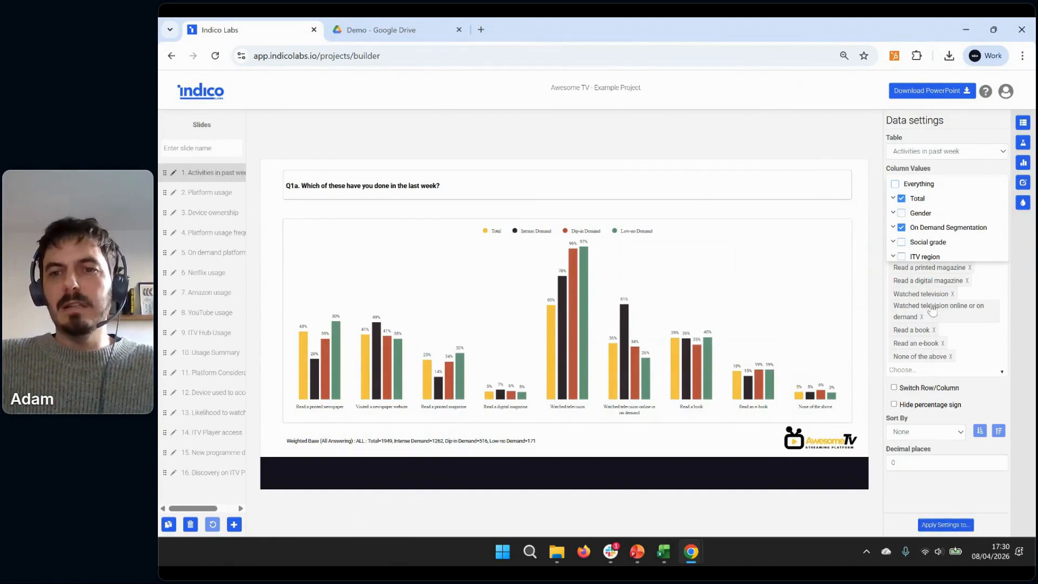
# Clear the On Demand Segmentation group and add only Intense Demand and Dip-in Demand to the column values
pyautogui.click(901, 228)
pyautogui.click(893, 228)
pyautogui.click(905, 242)
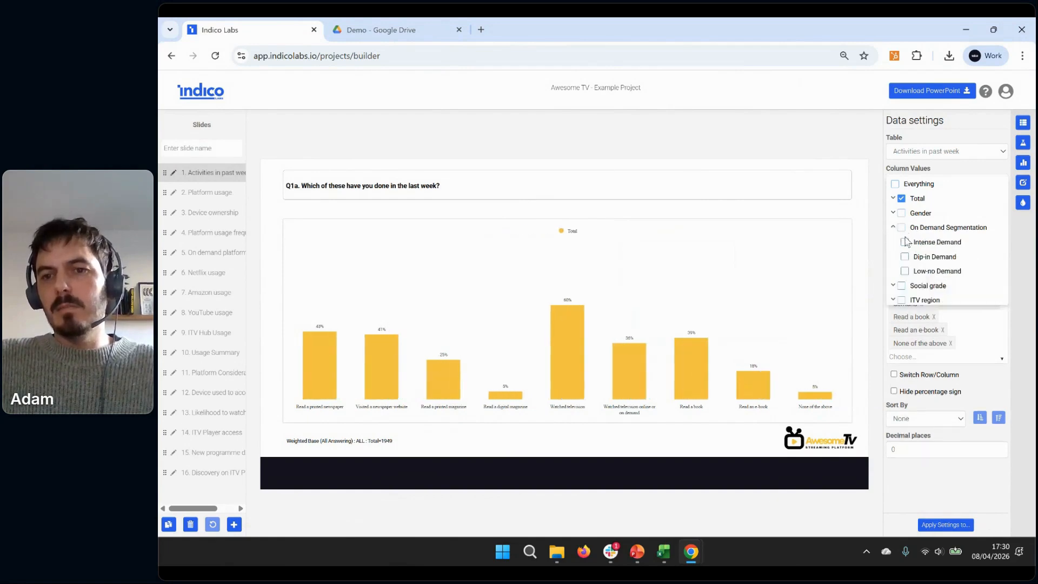
pyautogui.click(905, 257)
pyautogui.click(860, 164)
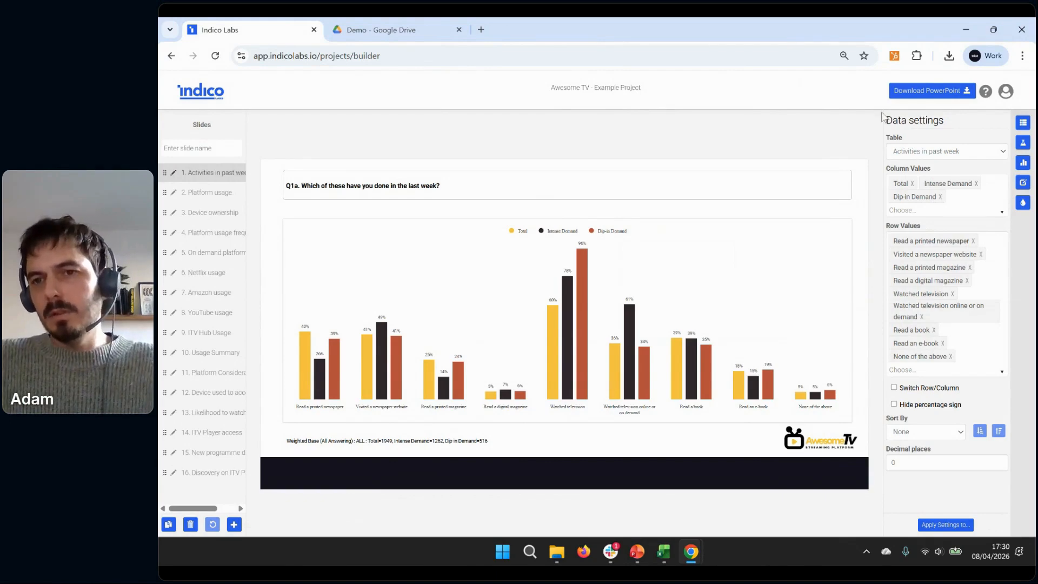
# Leave the chart builder and go to the account's projects list
pyautogui.click(1006, 92)
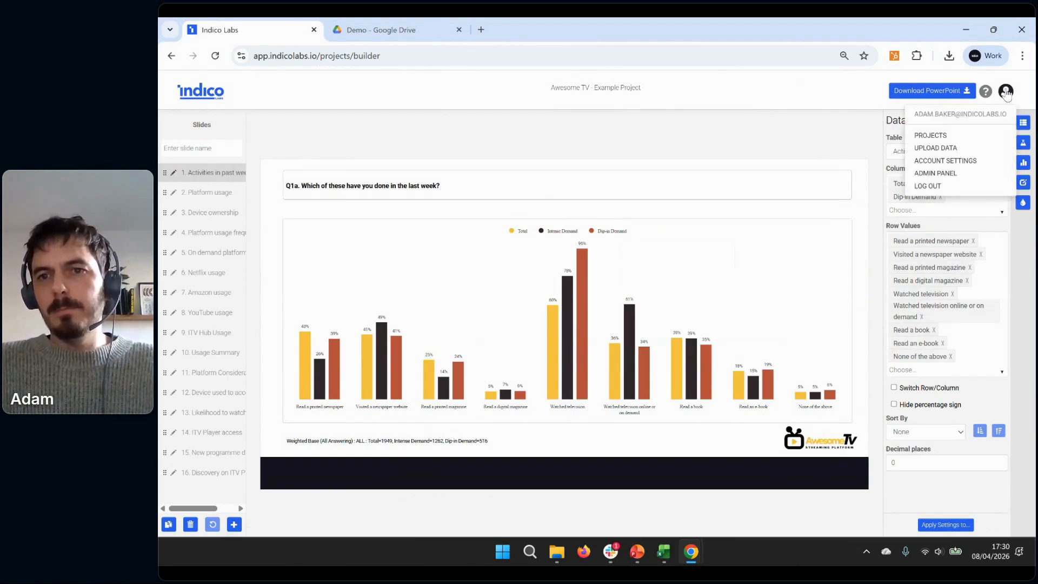
pyautogui.click(940, 136)
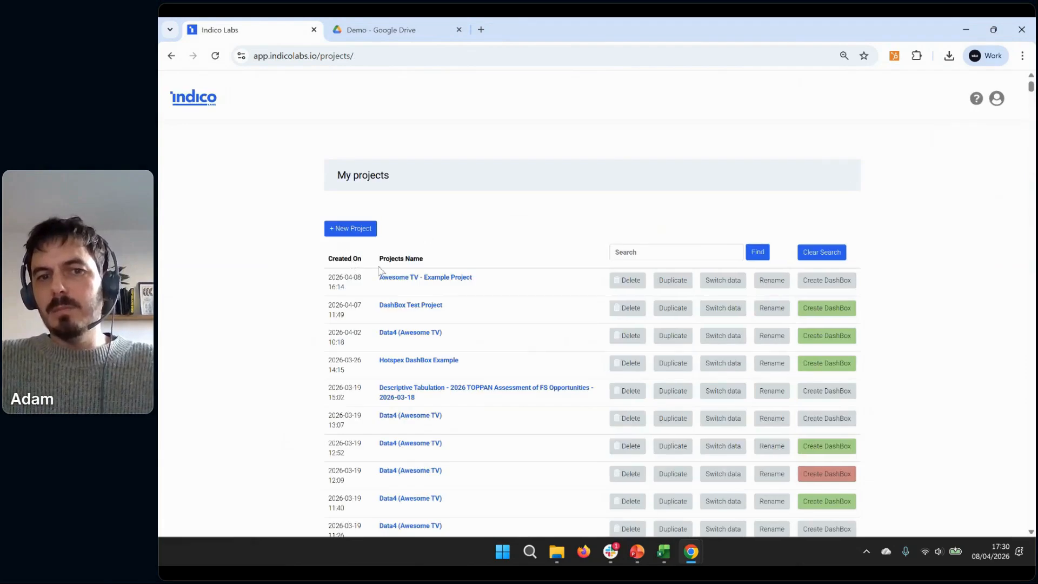
# Rename the Awesome TV - Example Project as DashBox Example Webinar
pyautogui.click(772, 280)
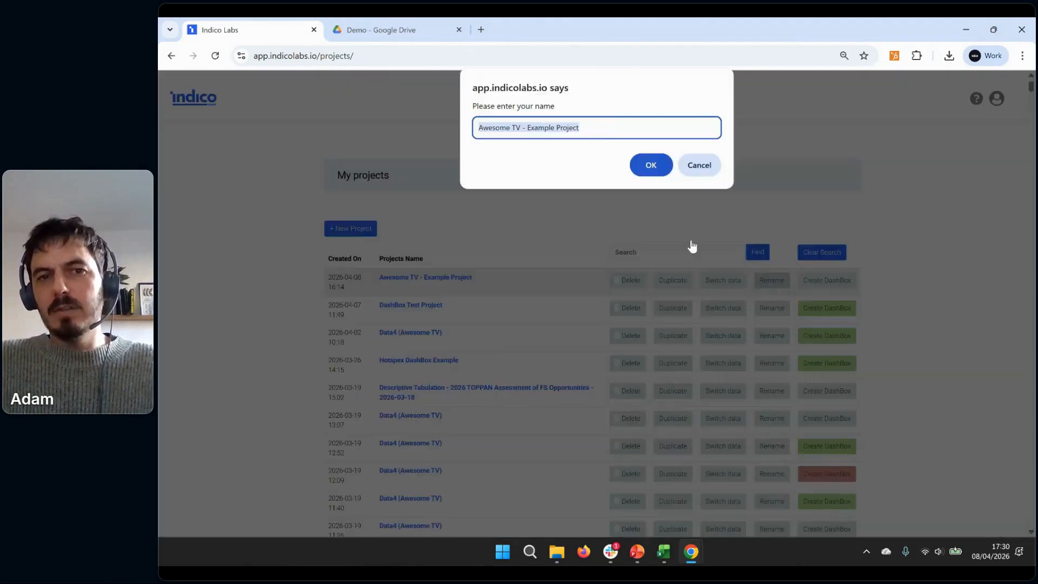
pyautogui.click(601, 135)
pyautogui.press('BackSpace')
pyautogui.press('BackSpace')
pyautogui.press('BackSpace')
pyautogui.press('BackSpace')
pyautogui.press('BackSpace')
pyautogui.press('BackSpace')
pyautogui.press('BackSpace')
pyautogui.press('BackSpace')
pyautogui.press('BackSpace')
pyautogui.press('BackSpace')
pyautogui.press('BackSpace')
pyautogui.press('BackSpace')
pyautogui.press('BackSpace')
pyautogui.press('BackSpace')
pyautogui.press('BackSpace')
pyautogui.press('BackSpace')
pyautogui.press('BackSpace')
pyautogui.press('BackSpace')
pyautogui.press('BackSpace')
pyautogui.press('BackSpace')
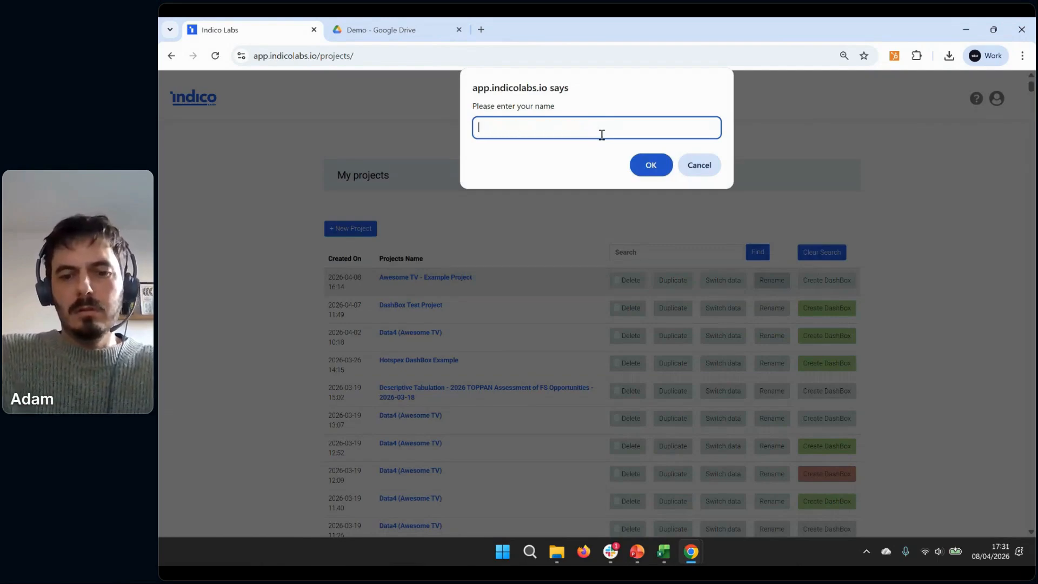
pyautogui.write('DashBox W')
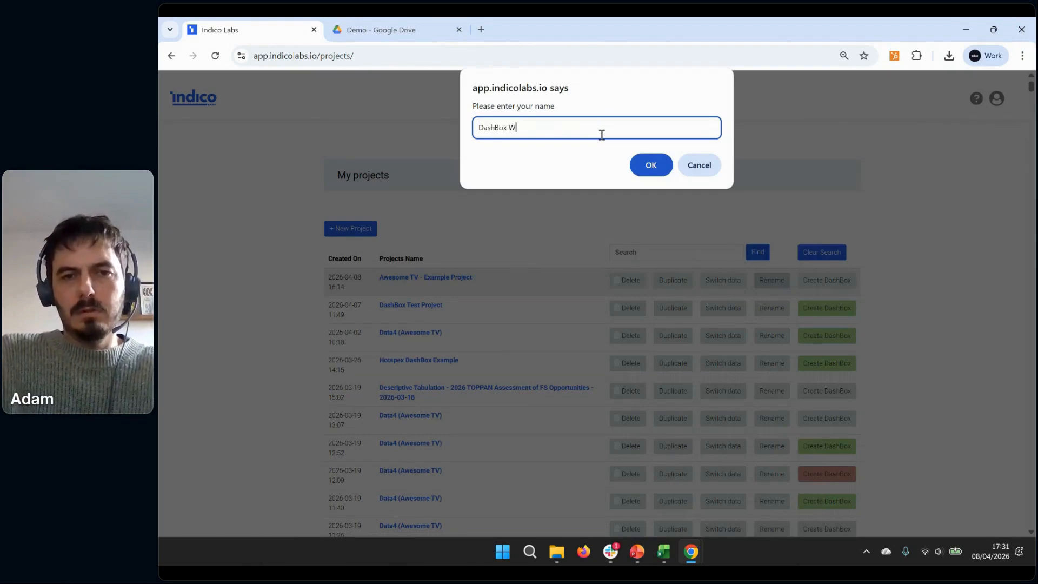
pyautogui.press('BackSpace')
pyautogui.write('E')
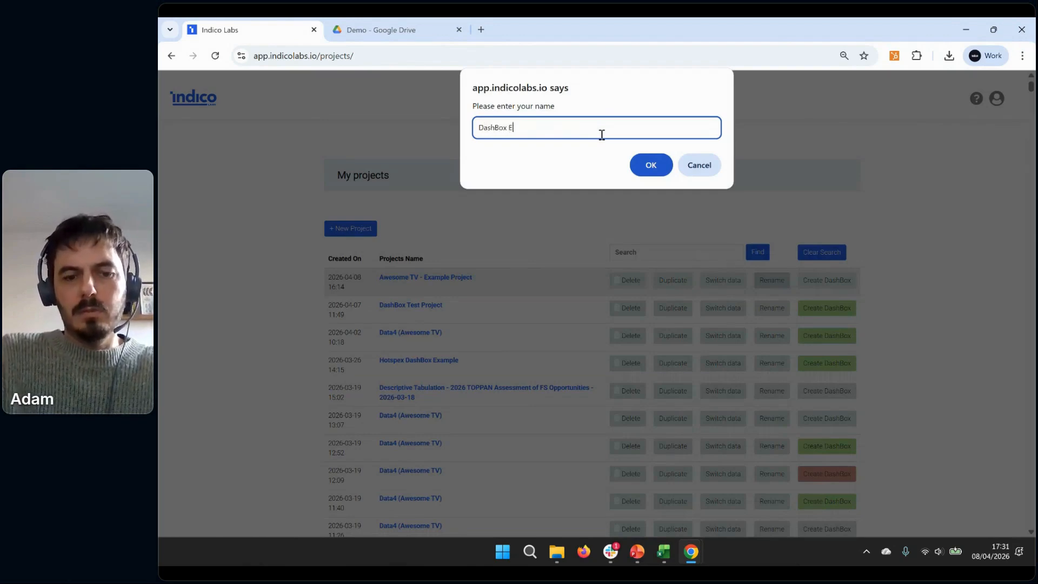
pyautogui.write('xample Webinar')
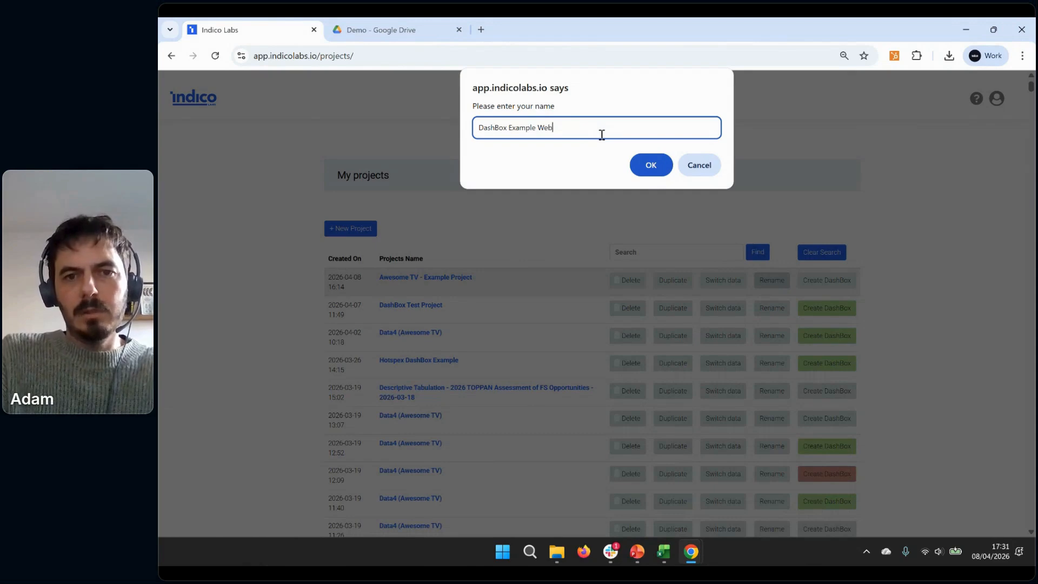
pyautogui.click(662, 169)
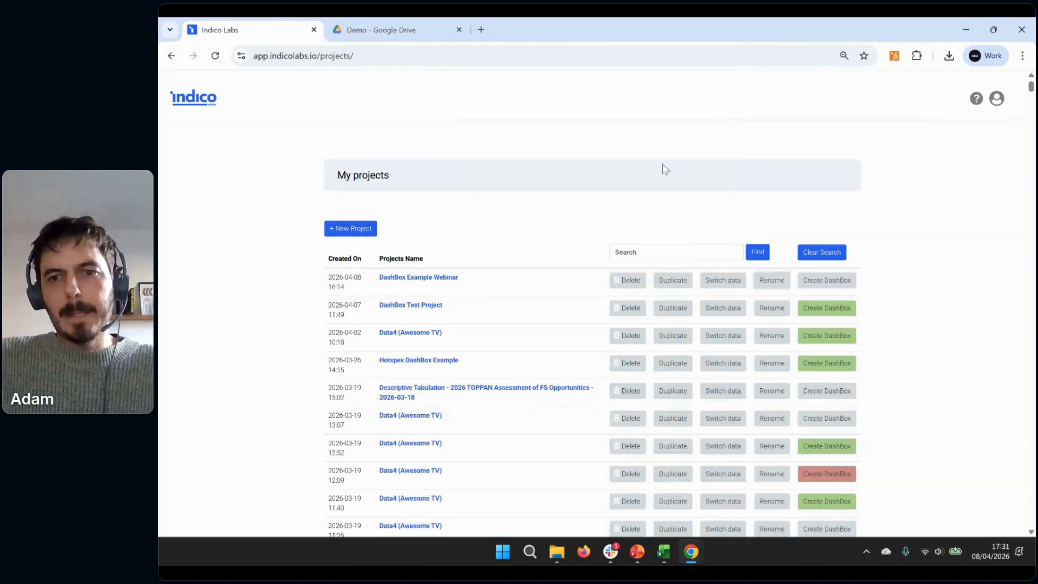
# Create a DashBox for the DashBox Example Webinar project and insert the Google Drive link of Copy of Your Logo.png as its image
pyautogui.click(818, 284)
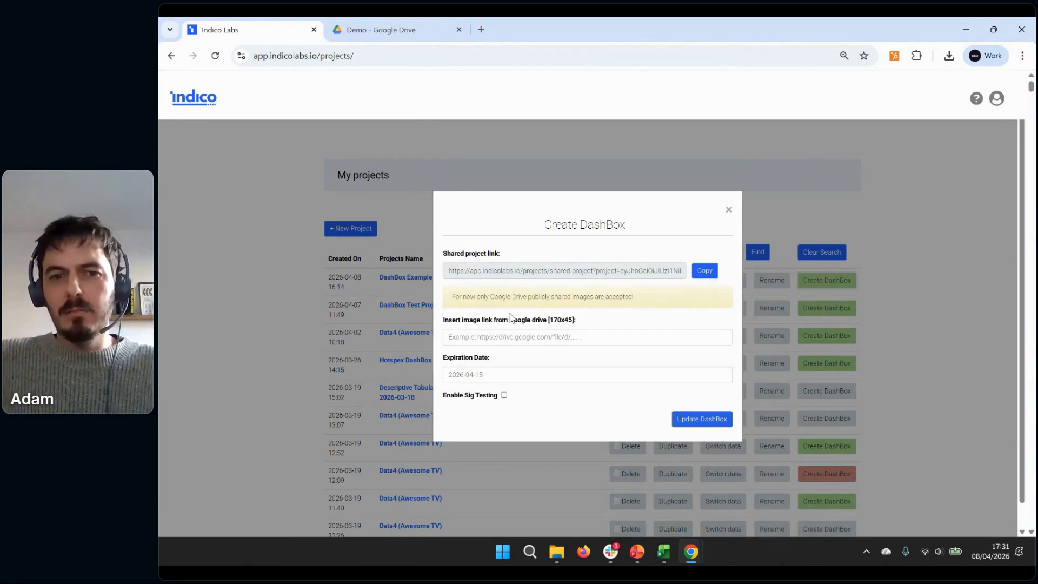
pyautogui.click(403, 22)
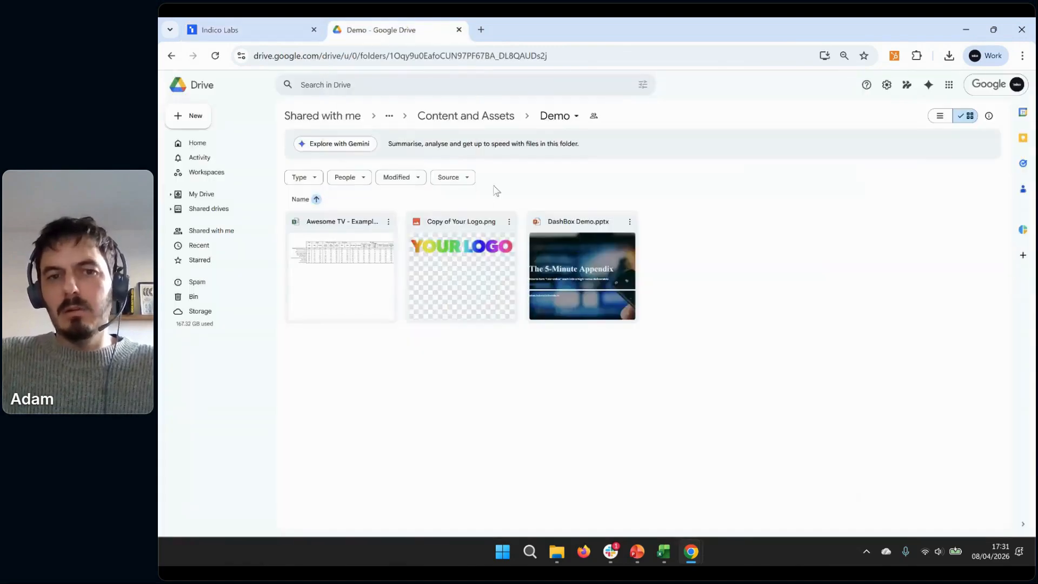
pyautogui.click(509, 223)
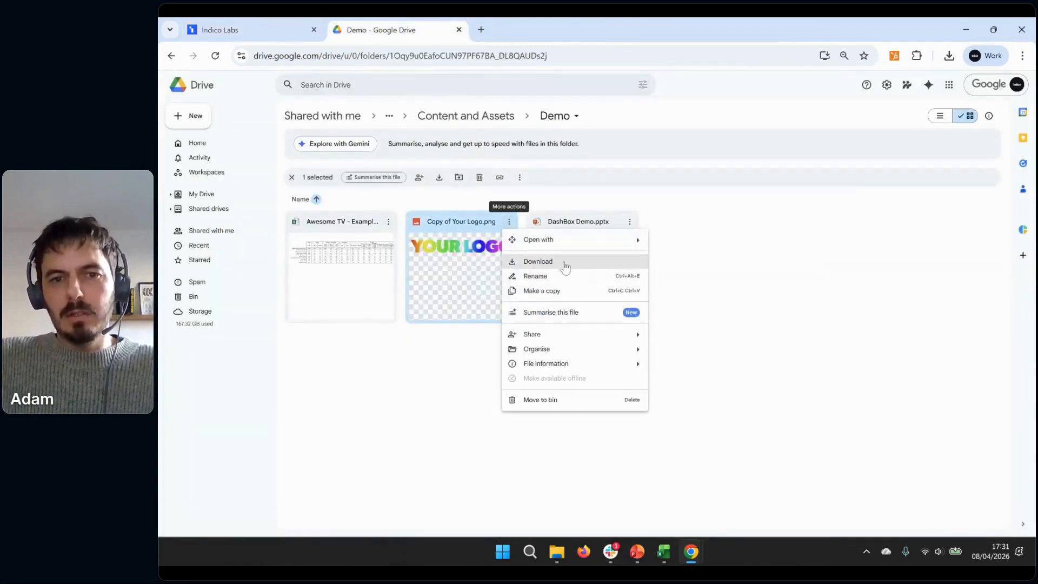
pyautogui.moveTo(550, 336)
pyautogui.click(669, 350)
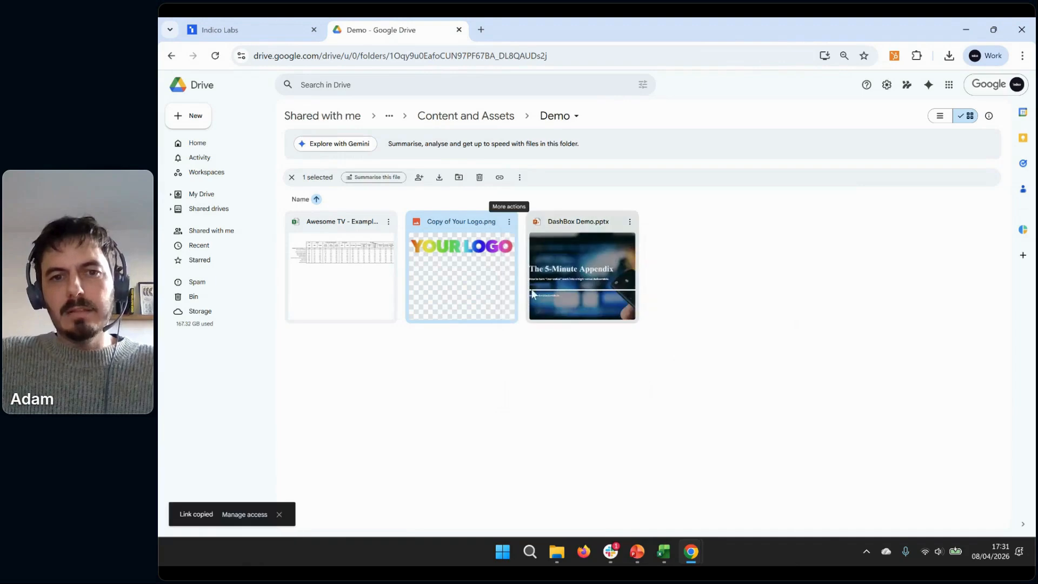
pyautogui.click(258, 28)
pyautogui.click(585, 336)
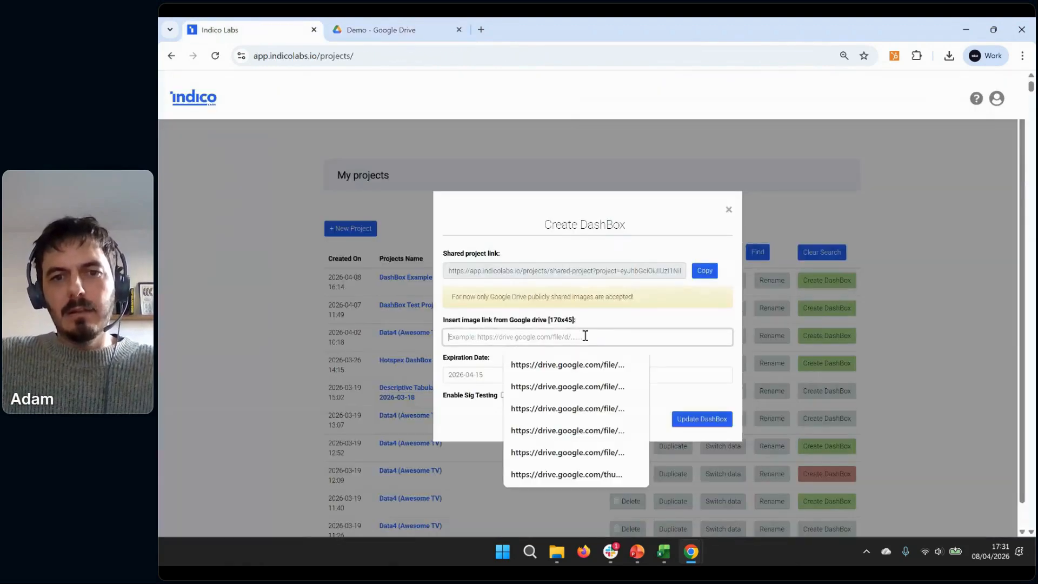
pyautogui.hotkey('ctrl', 'v')
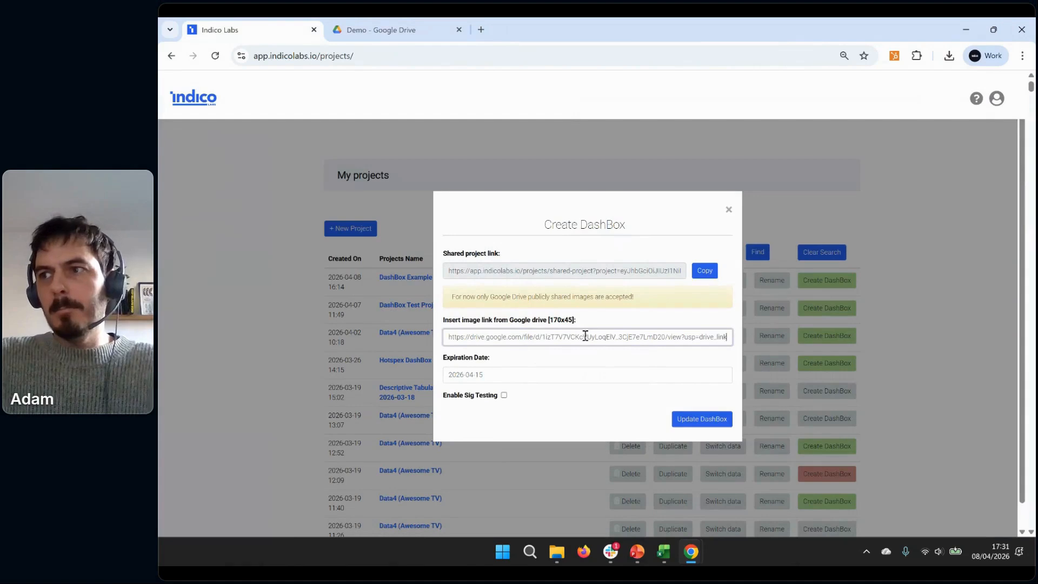
# Set the DashBox expiration date to 2026-05-08, update the DashBox, and copy its shared project link
pyautogui.click(471, 377)
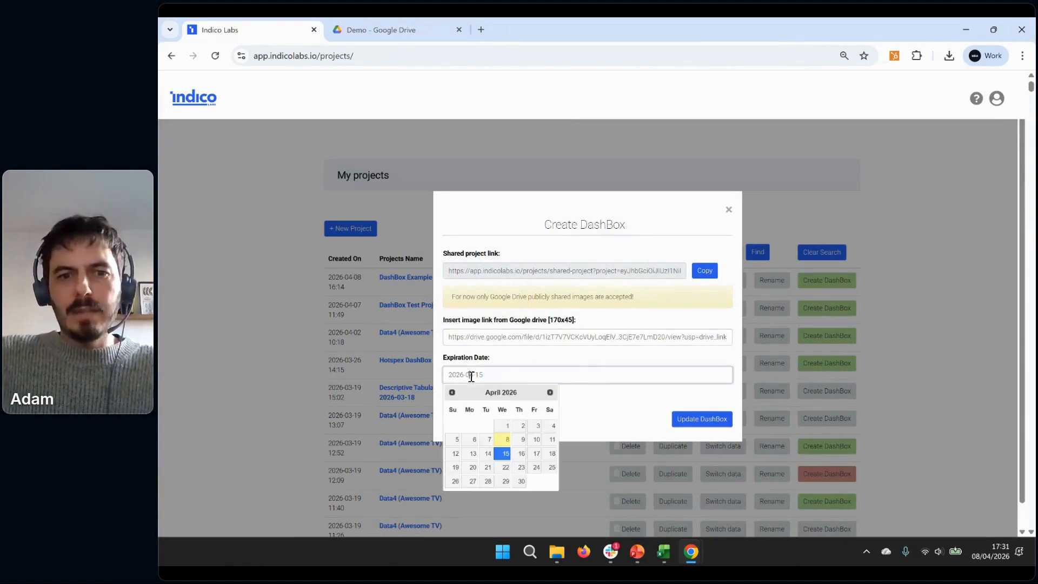
pyautogui.click(550, 392)
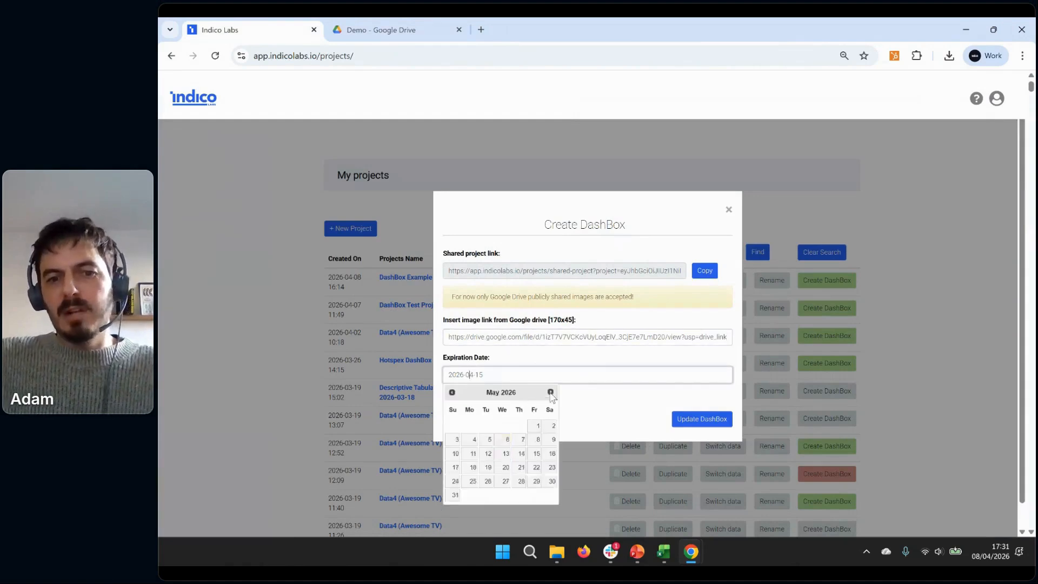
pyautogui.click(538, 440)
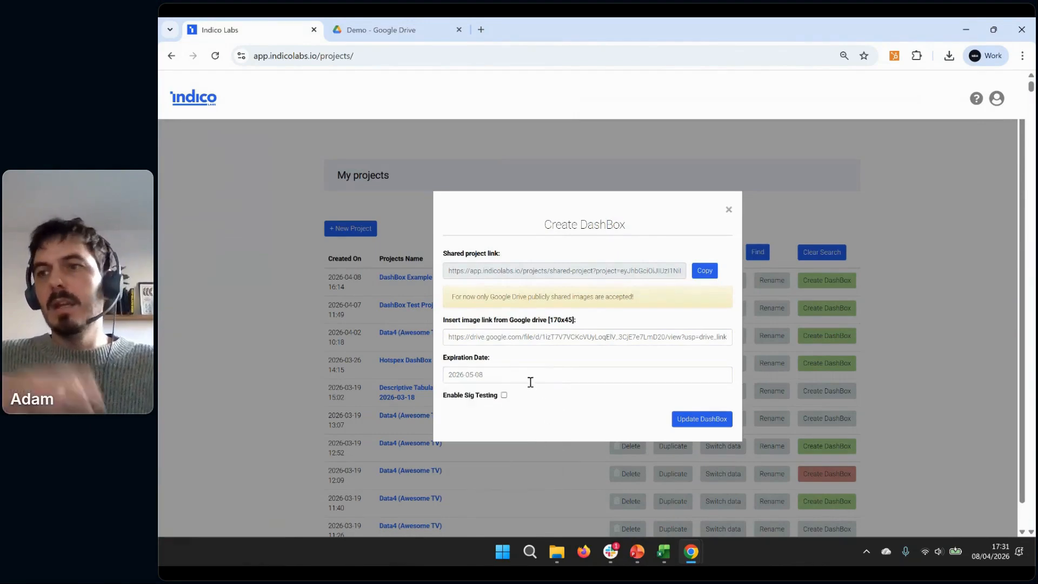
pyautogui.click(683, 420)
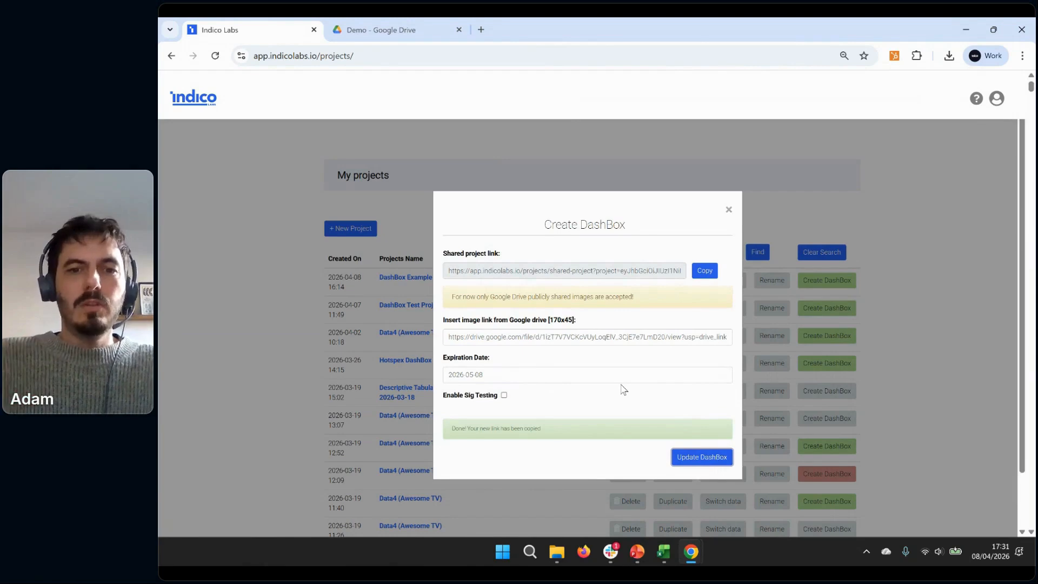
pyautogui.click(705, 271)
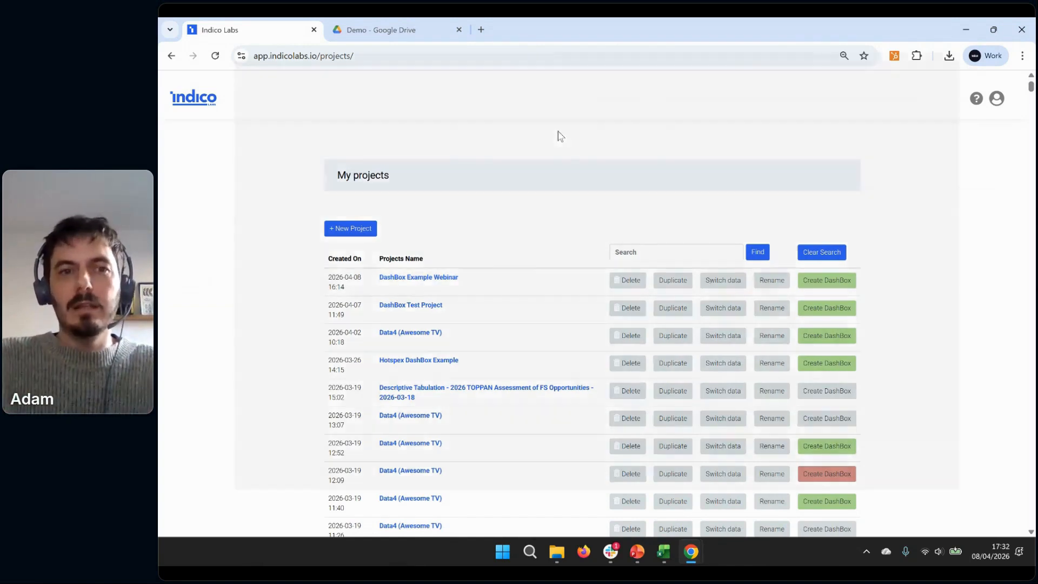
# Open the copied shared project link in a new Incognito window and accept the cookie notice
pyautogui.hotkey('ctrl', 'shift', 'n')
pyautogui.hotkey('ctrl', 'v')
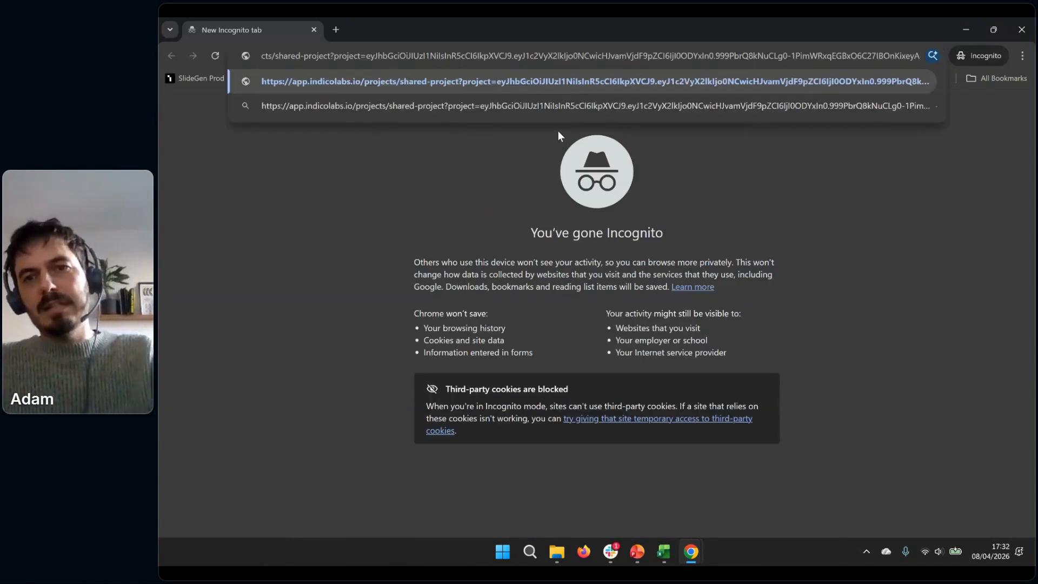
pyautogui.press('Return')
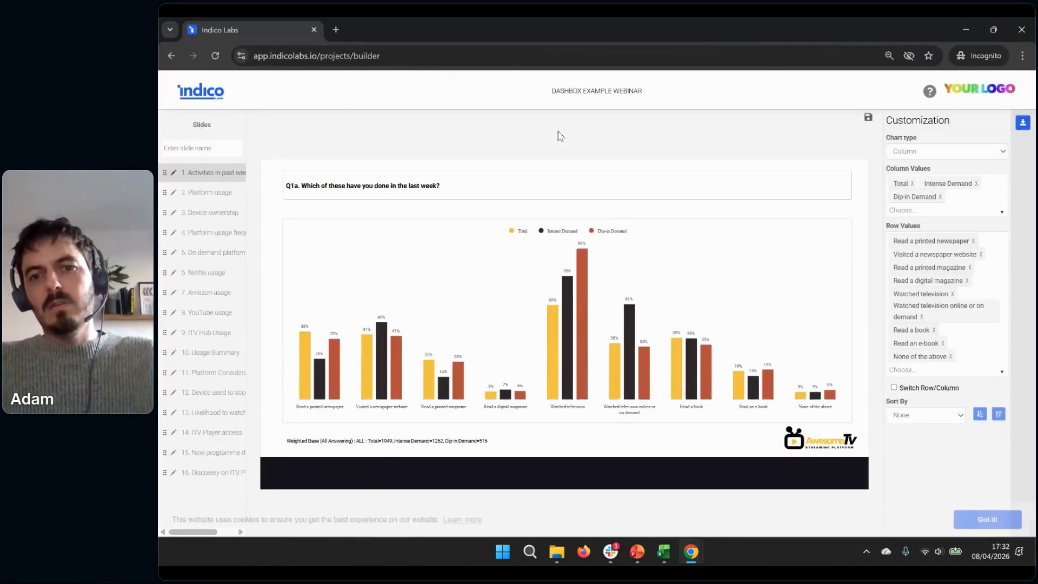
pyautogui.click(996, 519)
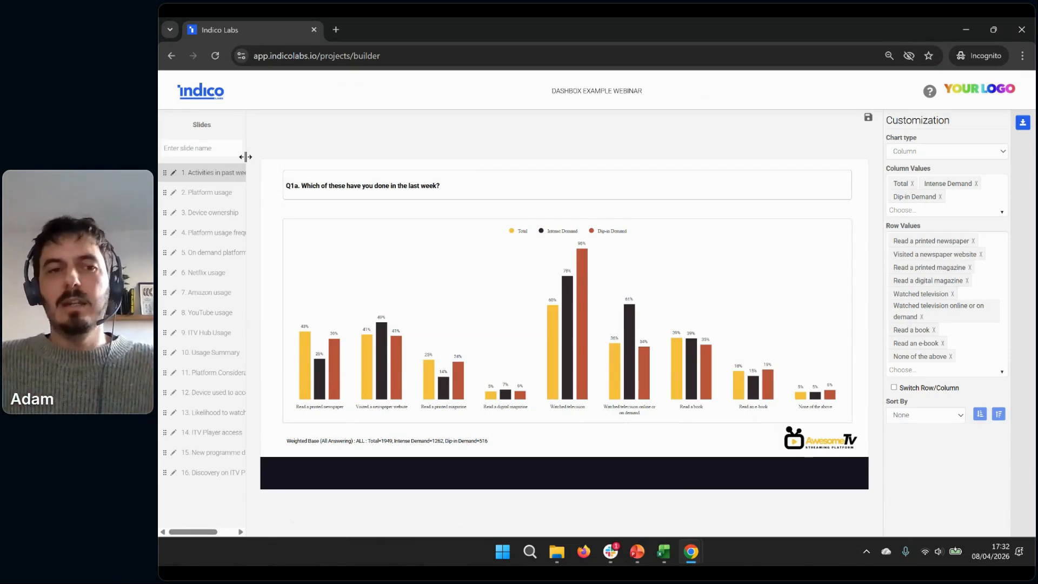
pyautogui.moveTo(245, 157); pyautogui.dragTo(209, 127)
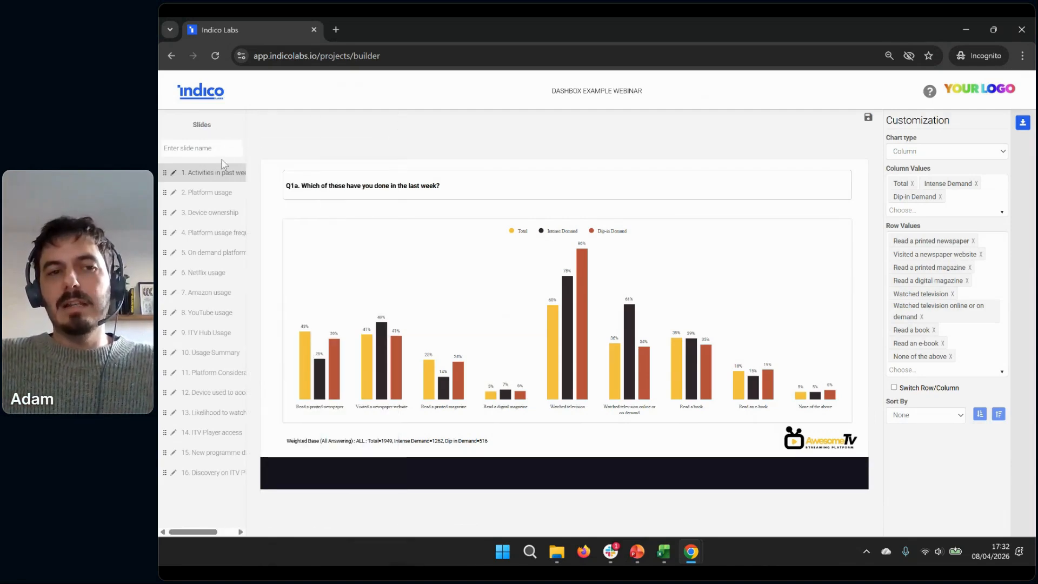
pyautogui.moveTo(244, 144); pyautogui.dragTo(211, 120)
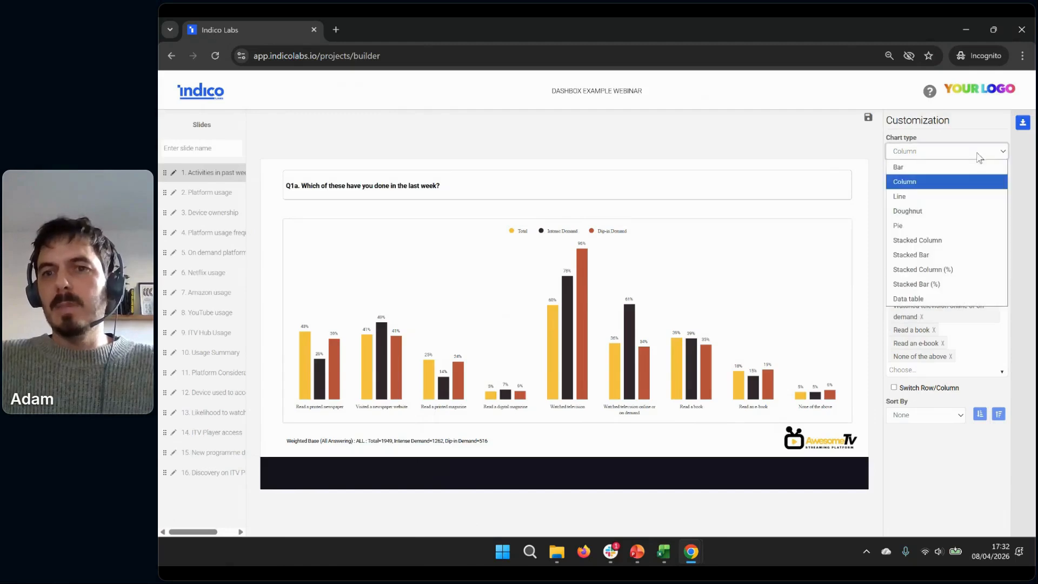
# Change slide 1's chart type to Bar and add the whole On Demand Segmentation group to its column values
pyautogui.click(982, 153)
pyautogui.click(957, 175)
pyautogui.click(950, 204)
pyautogui.click(901, 228)
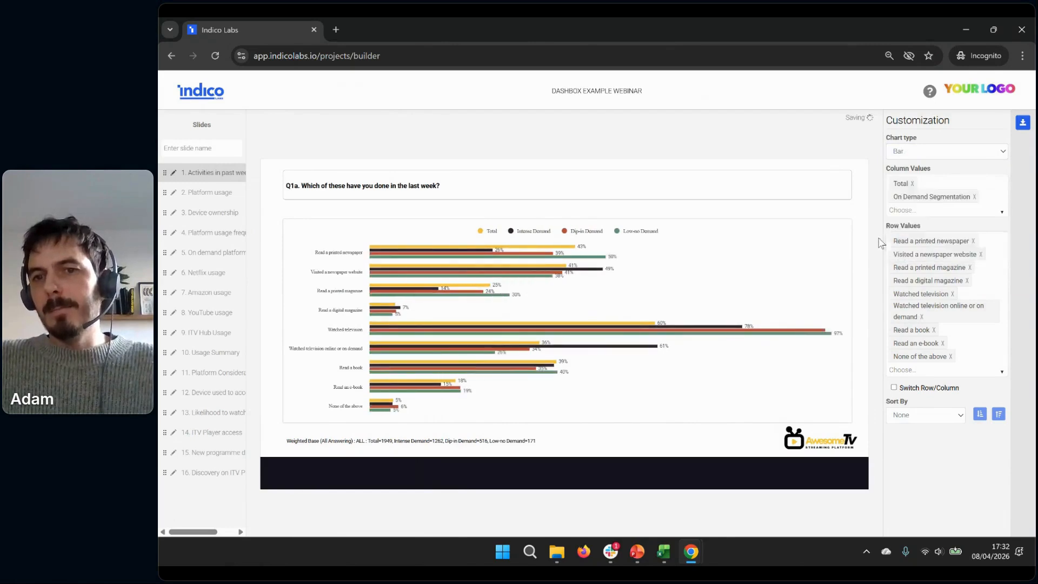
# Switch slide 1's chart type to Column, try Stacked Column, and return it to Column
pyautogui.click(944, 154)
pyautogui.click(934, 181)
pyautogui.click(921, 150)
pyautogui.click(936, 240)
pyautogui.click(927, 151)
pyautogui.click(919, 182)
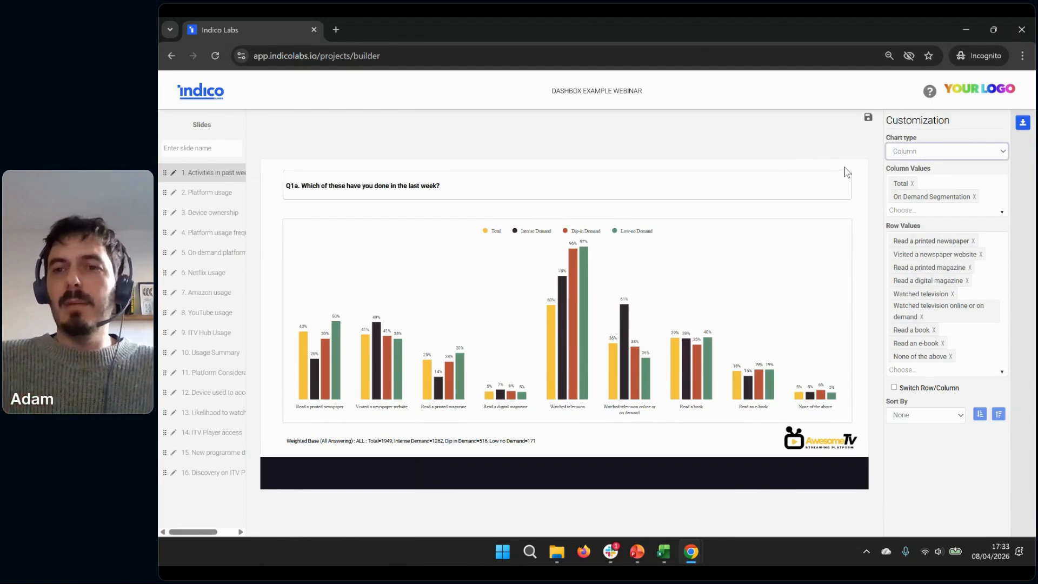
# Download the DashBox as a PowerPoint presentation and save it as DashBox_Example_Webinar in the Downloads folder
pyautogui.click(1023, 123)
pyautogui.click(615, 270)
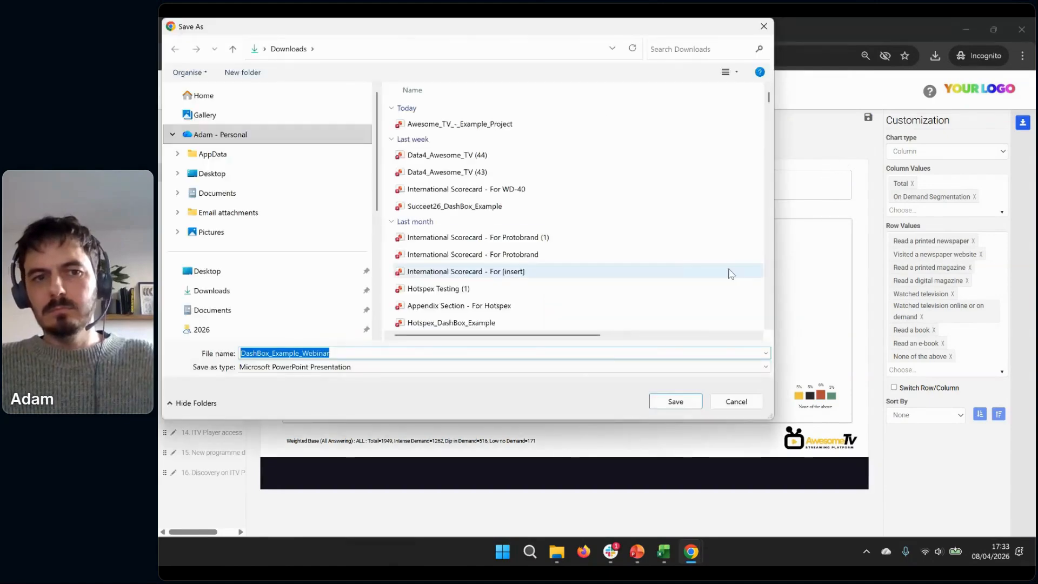
pyautogui.press('Return')
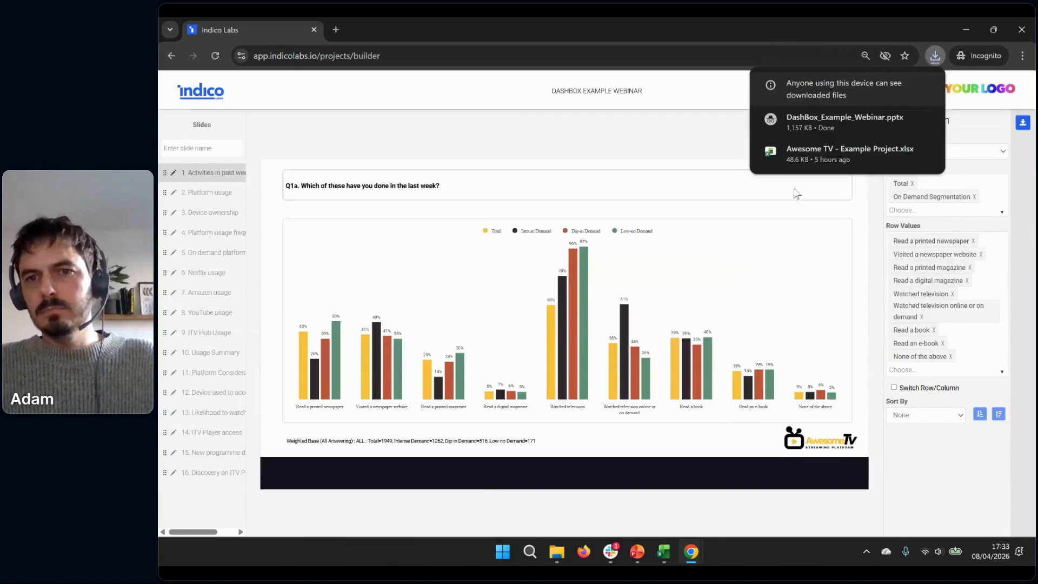